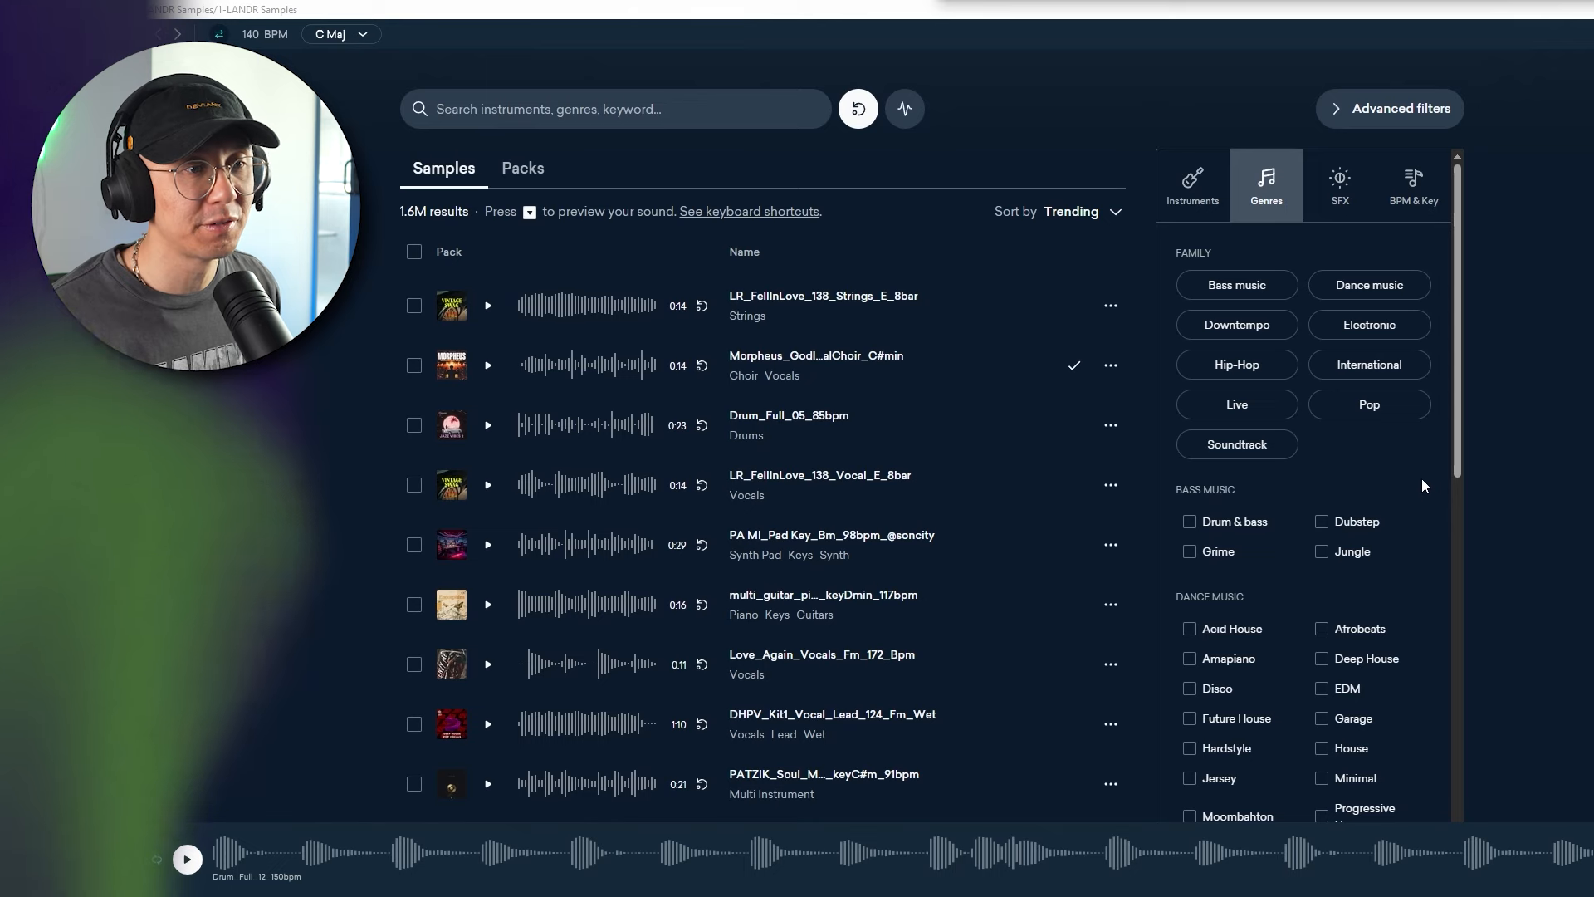
# Filter the samples by the Dubstep genre and Drums family, then preview Drums_18_150bpm and CS_PD_Dubstep Drums_144bpm
pyautogui.click(1361, 525)
pyautogui.click(1193, 183)
pyautogui.click(1237, 324)
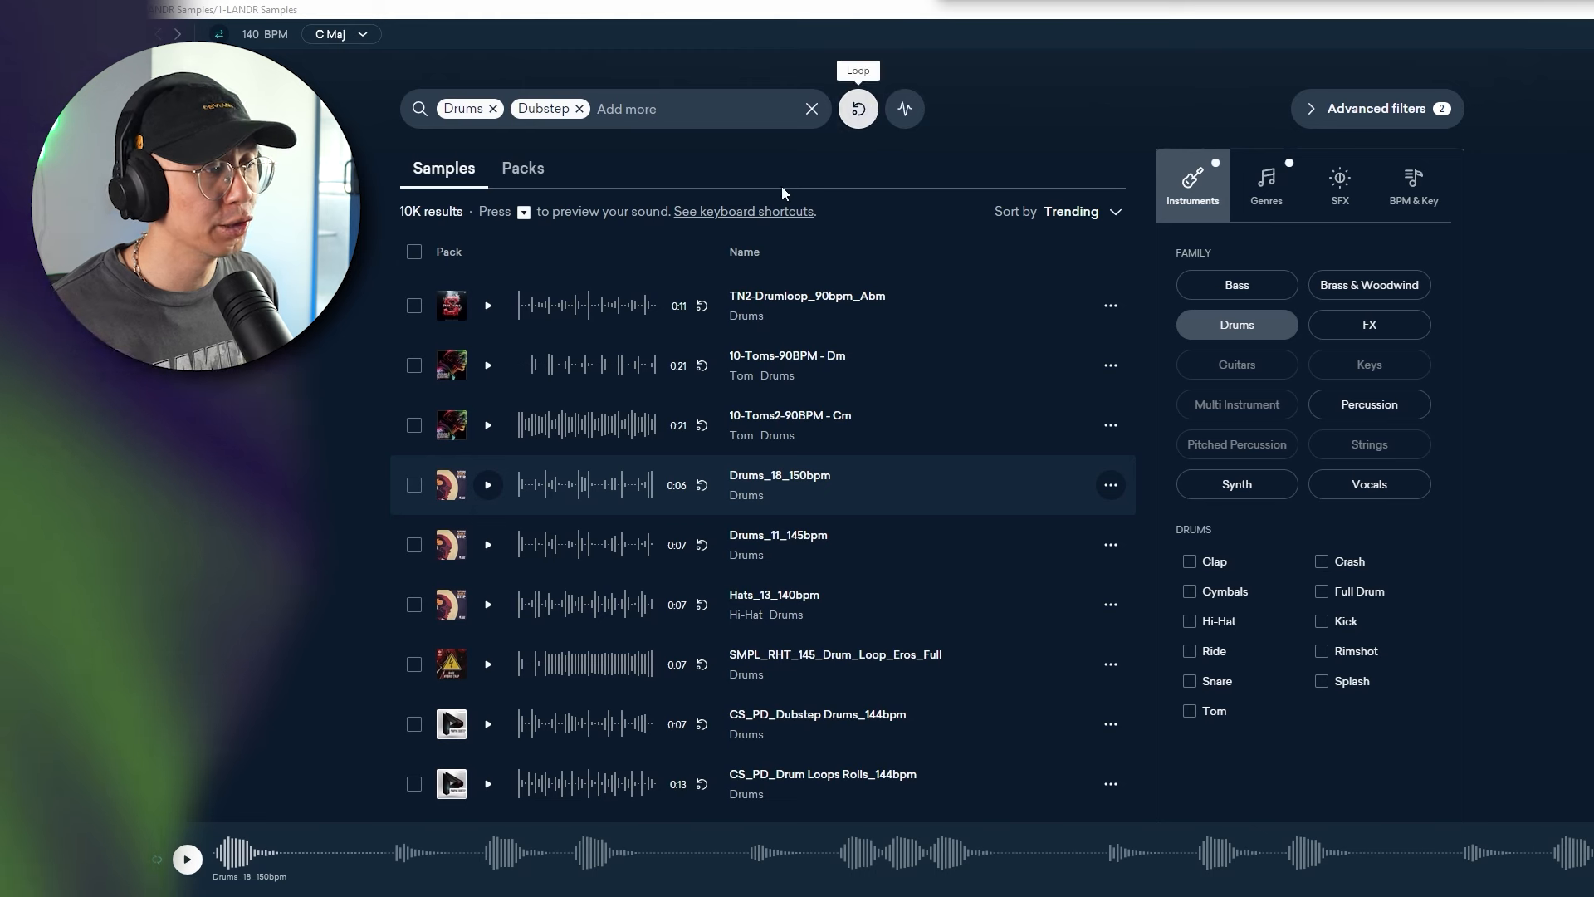
pyautogui.click(487, 486)
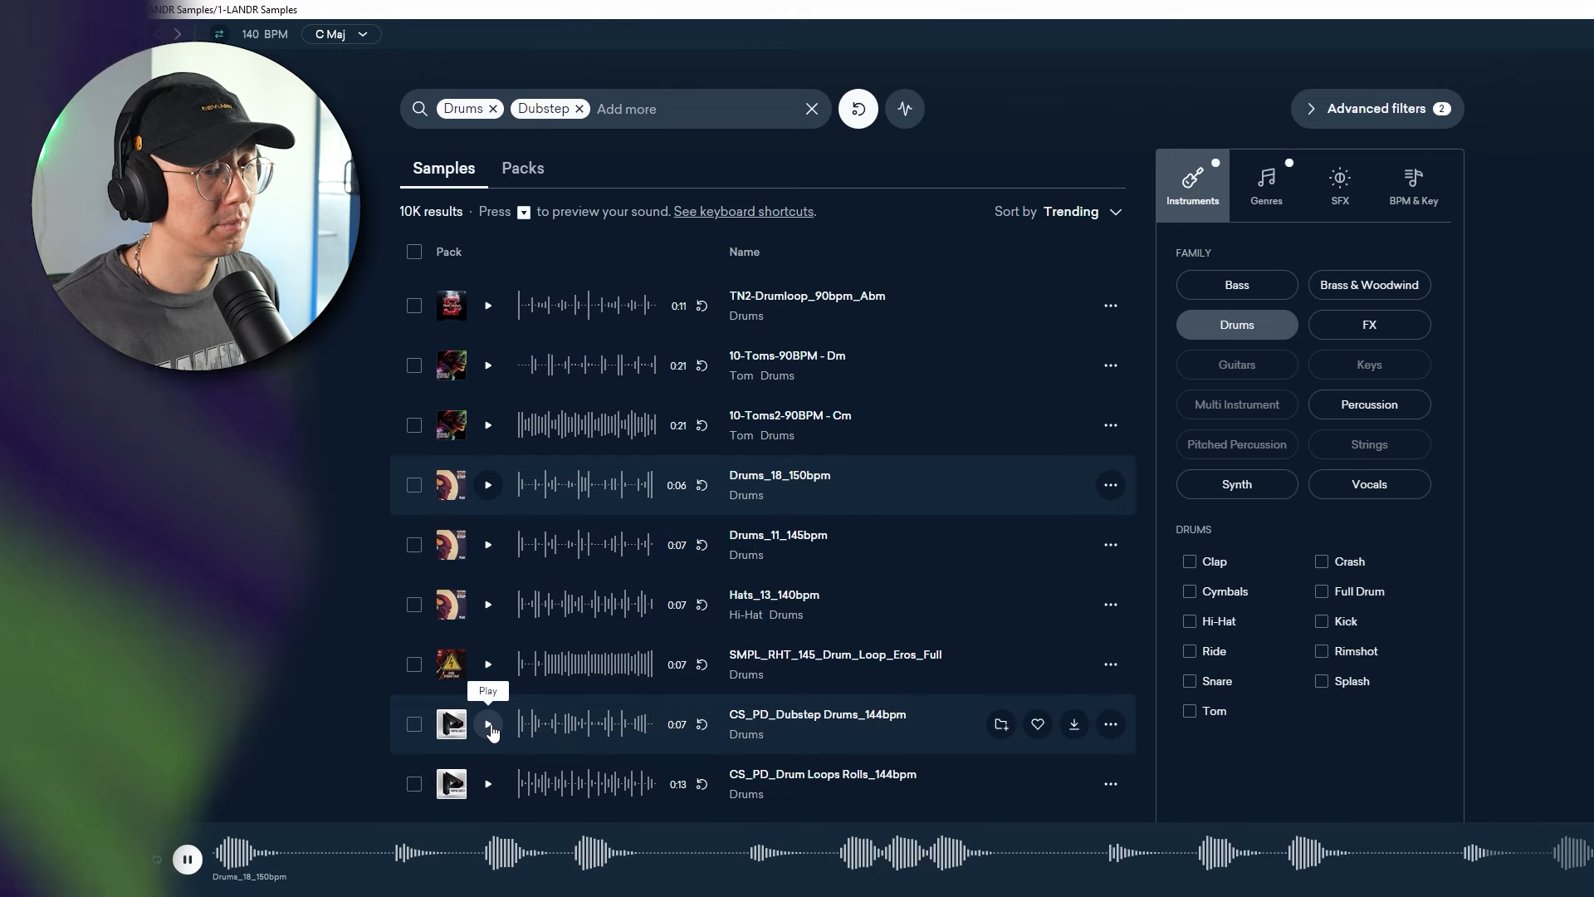
pyautogui.click(489, 725)
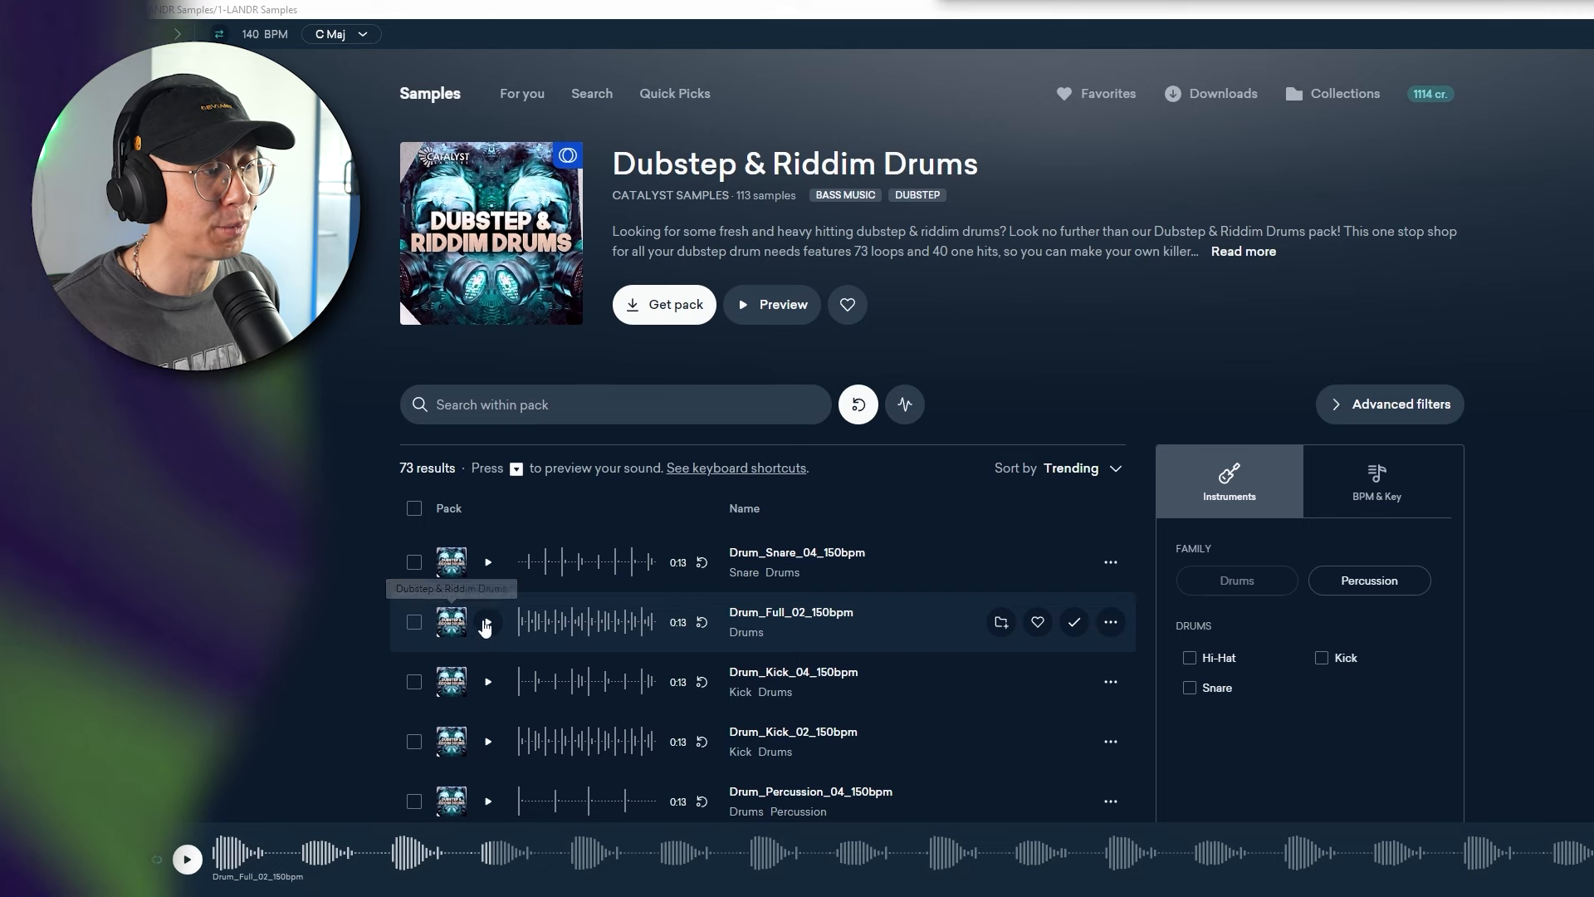
# Preview Drum_Full_02_150bpm, Drum_Full_08_150bpm and Drum_Full_12_150bpm from the Dubstep & Riddim Drums pack
pyautogui.click(488, 623)
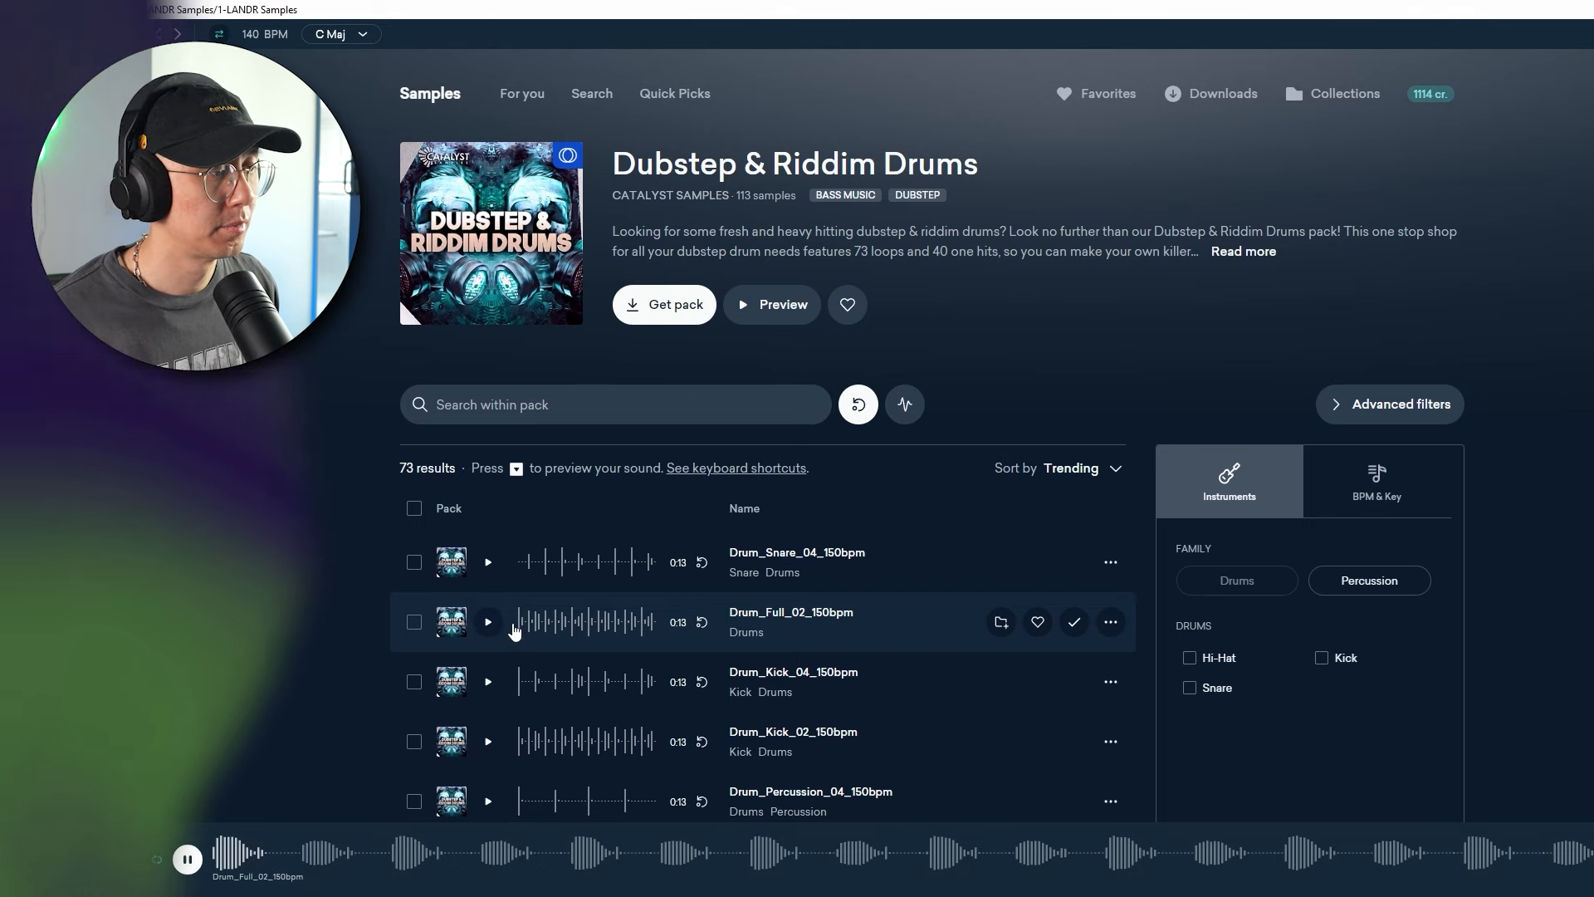
pyautogui.scroll(-7, 492, 631)
pyautogui.click(489, 642)
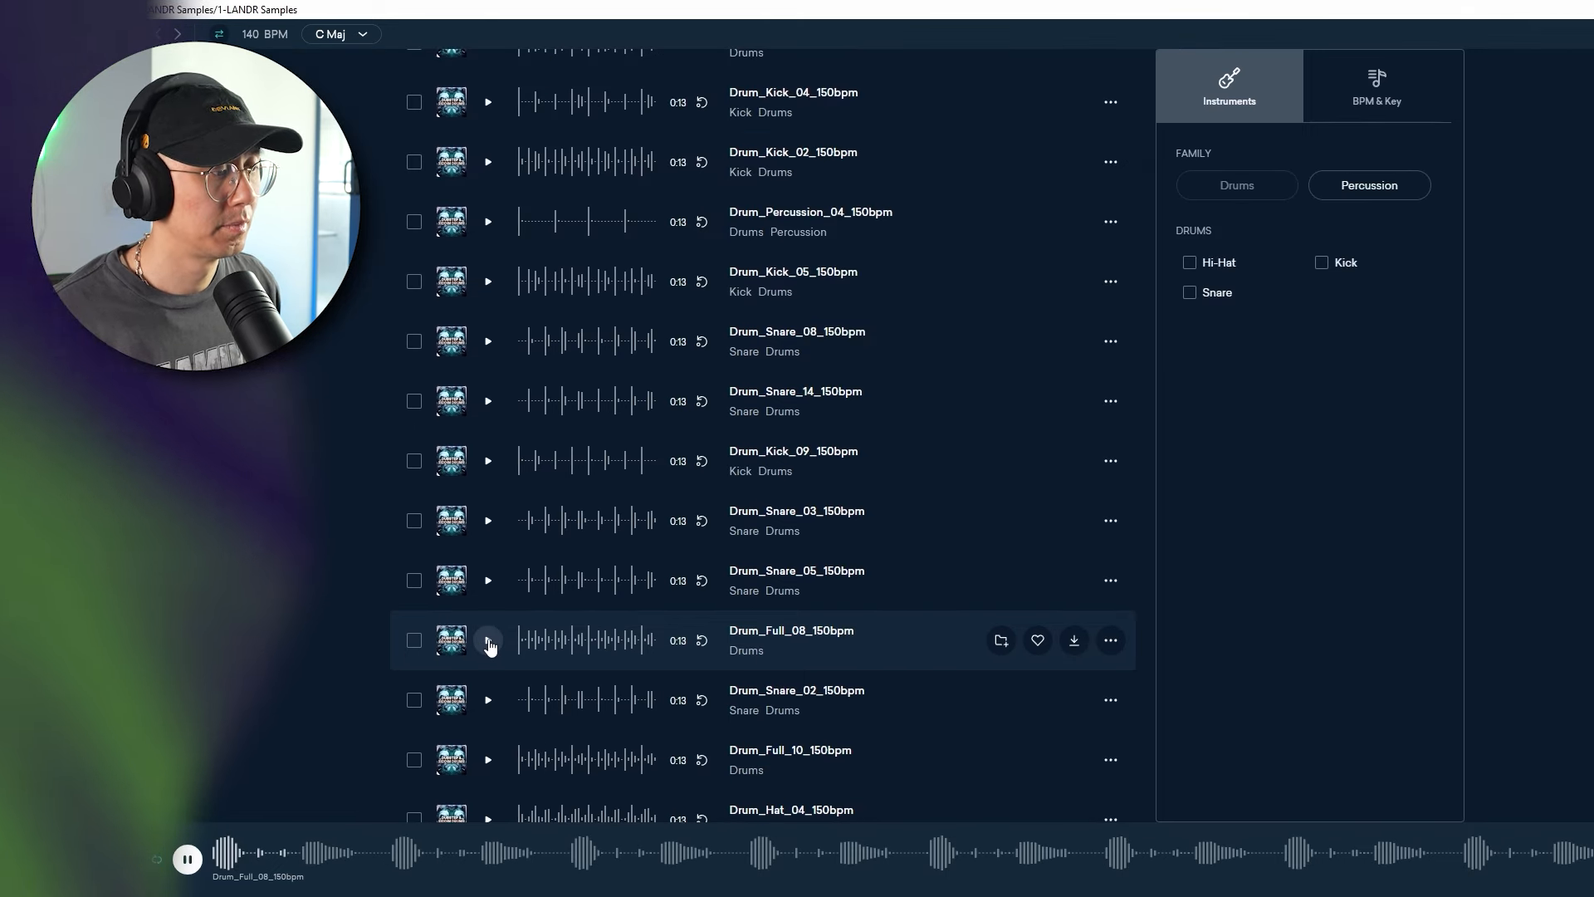
pyautogui.scroll(-5, 490, 643)
pyautogui.click(488, 546)
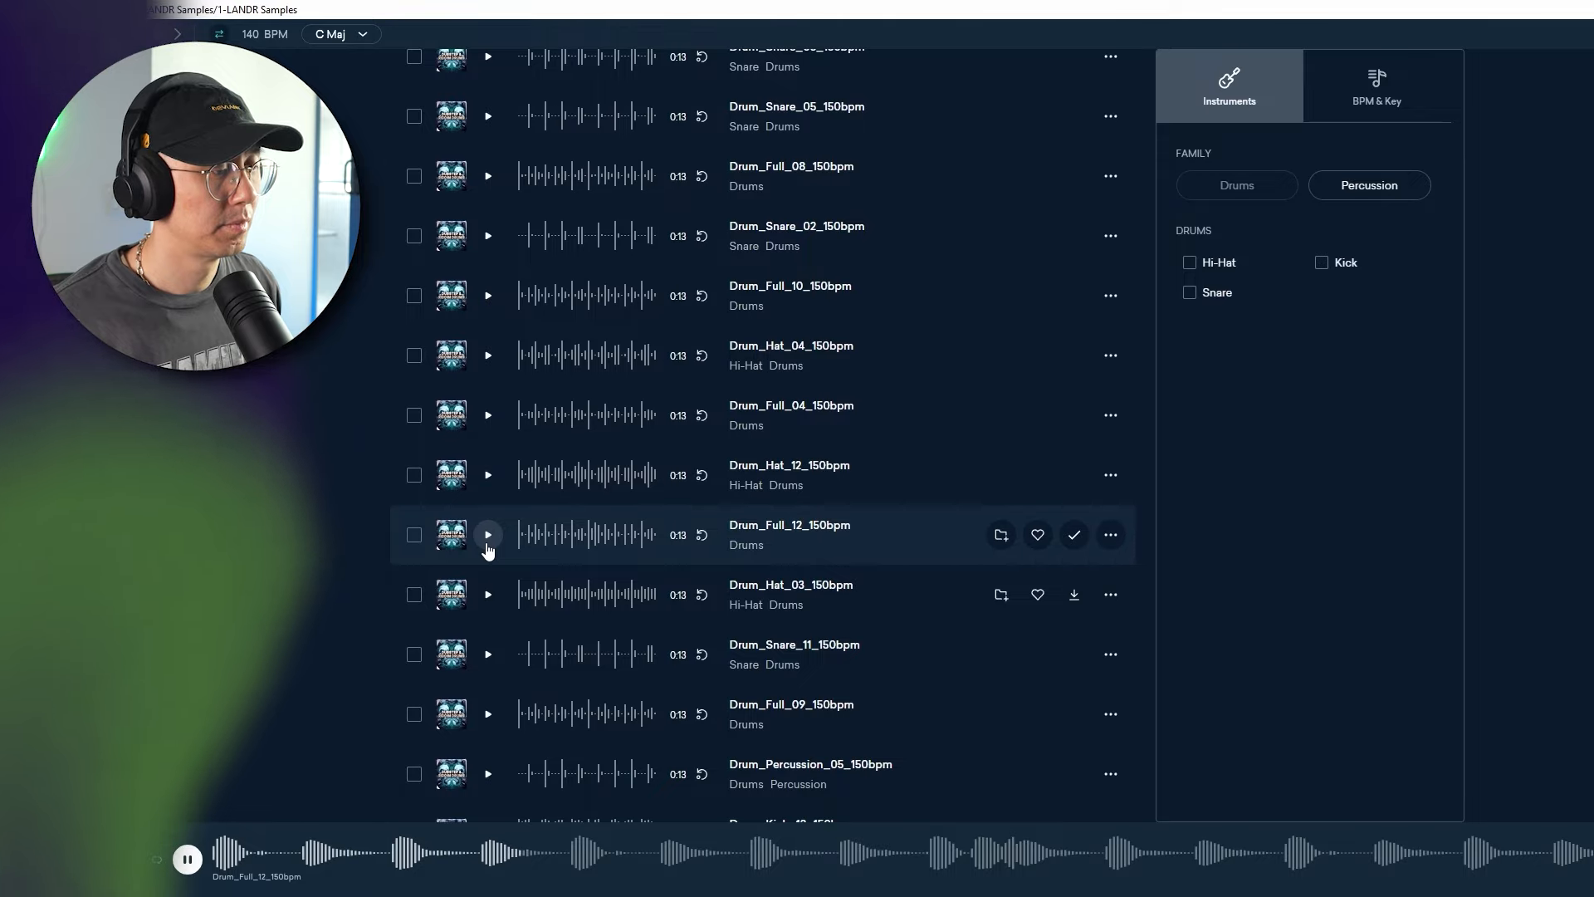
pyautogui.click(489, 546)
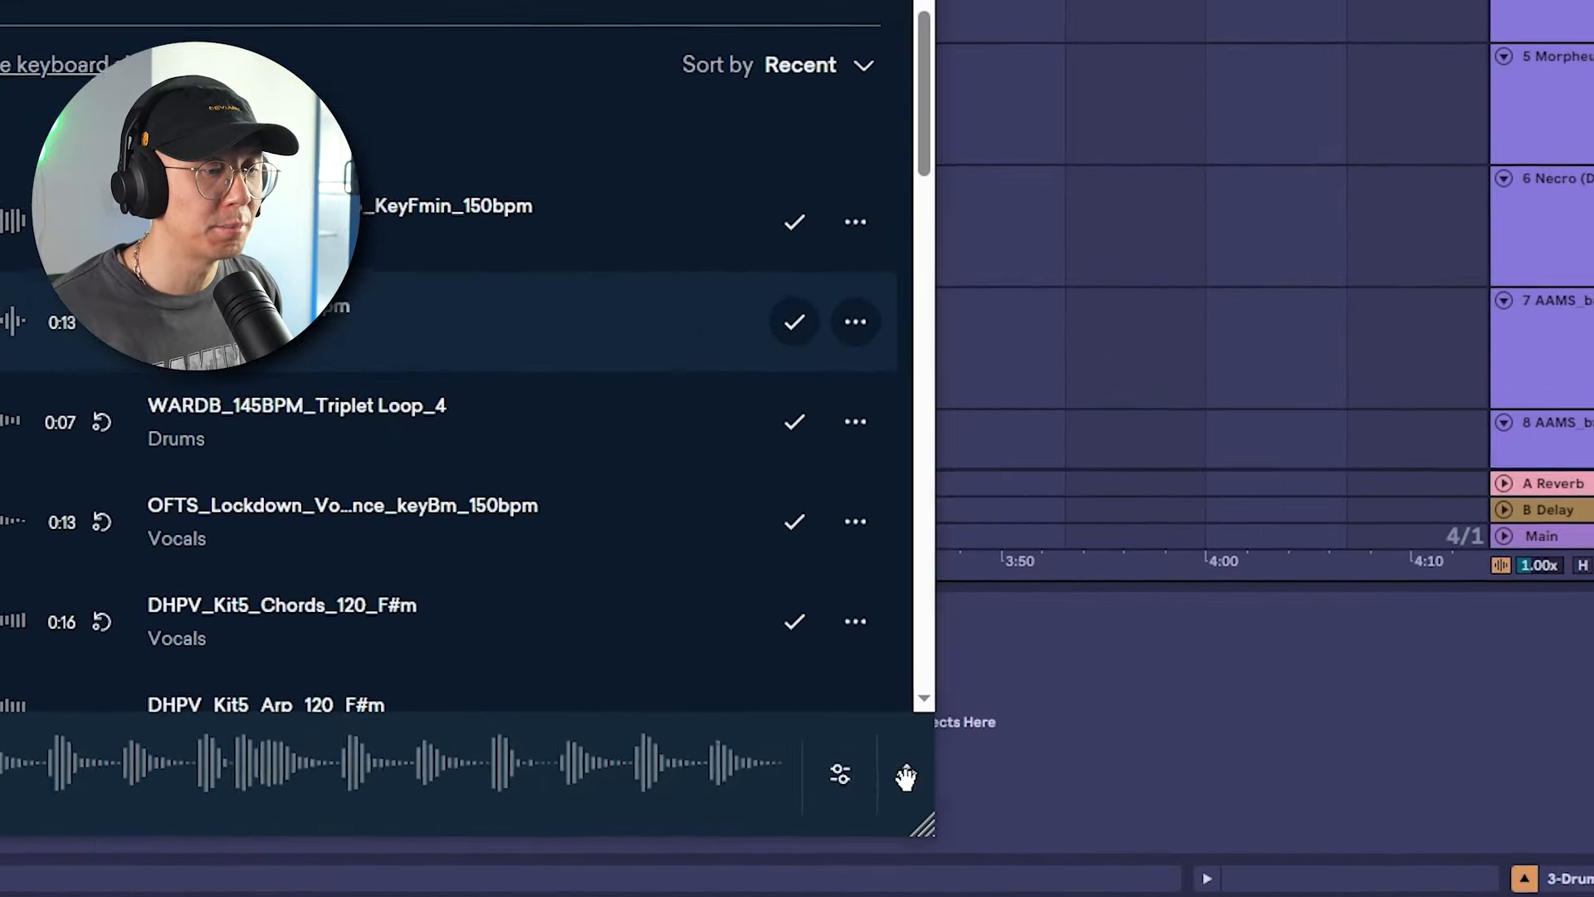
# Place the downloaded Drum_Full_12_150bpm loop in the Ableton Live arrangement
pyautogui.moveTo(994, 821); pyautogui.dragTo(1087, 296)
pyautogui.moveTo(1077, 144); pyautogui.dragTo(1079, 112)
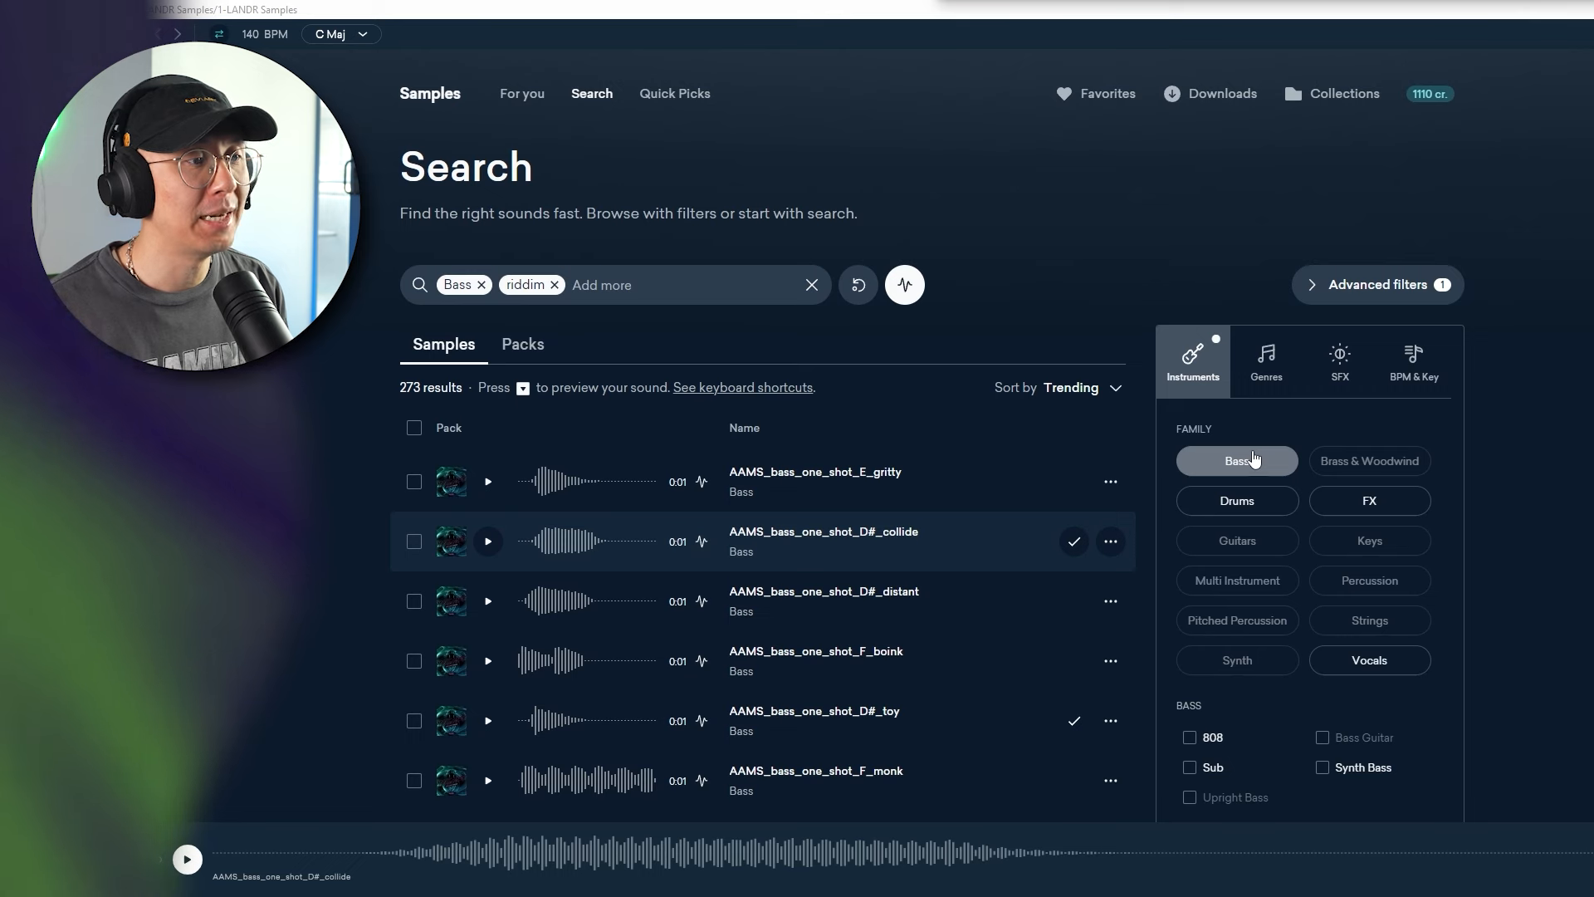
# Preview riddim bass one-shots in the search results, including AAMS_bass_one_shot_D#_collide, AAMS_bass_one_shot_D#_toy and AADOA2_Riddim_Growler_Bass_F
pyautogui.click(592, 295)
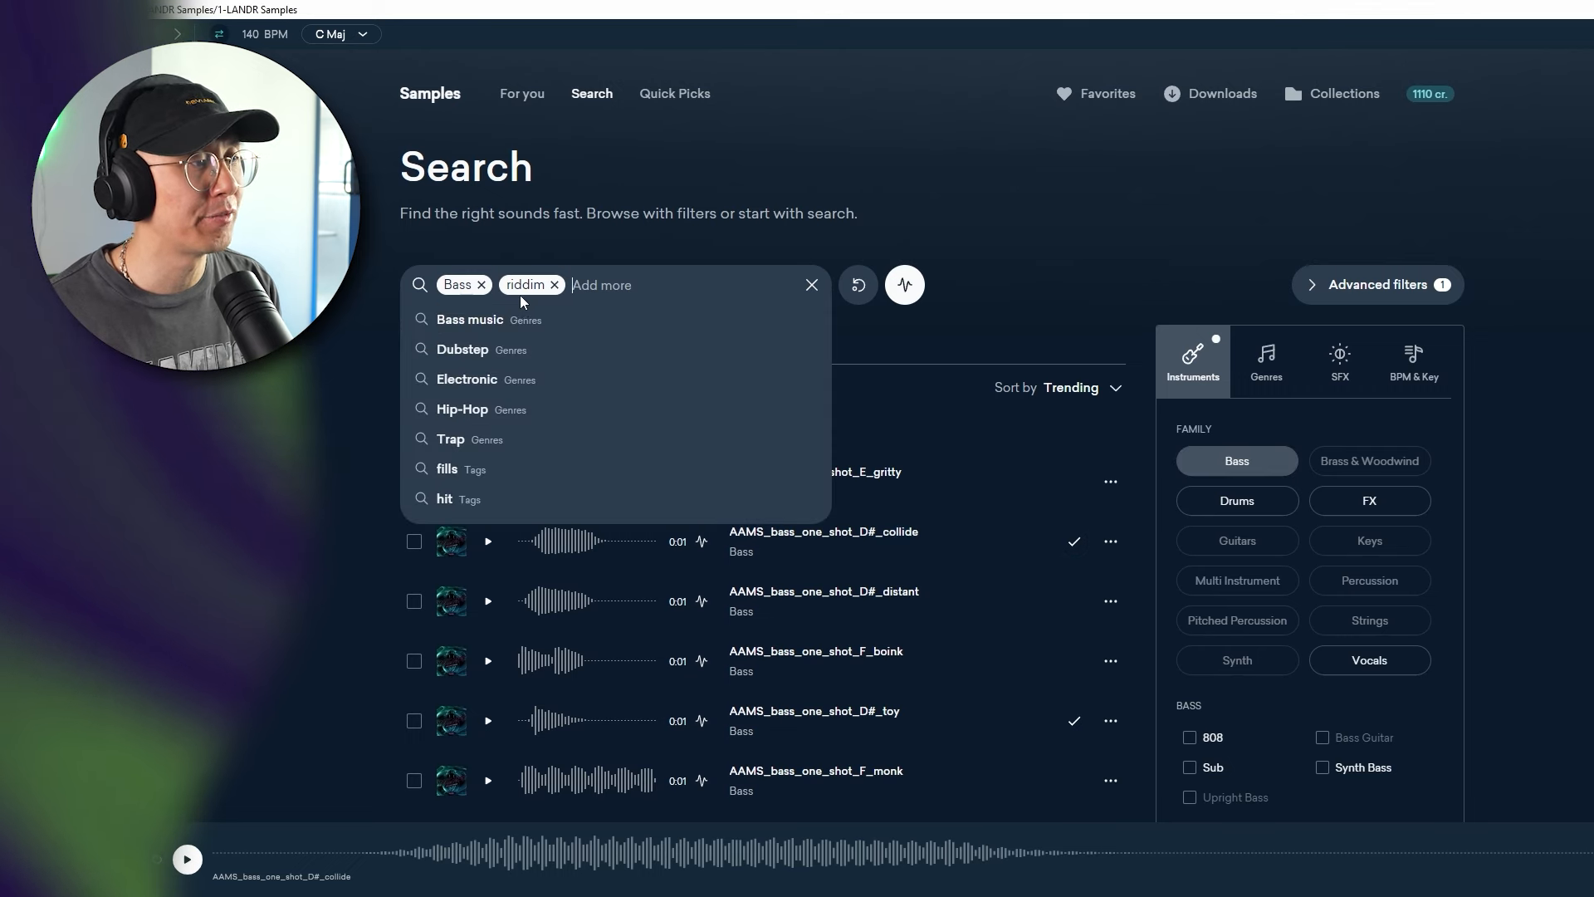
pyautogui.click(975, 201)
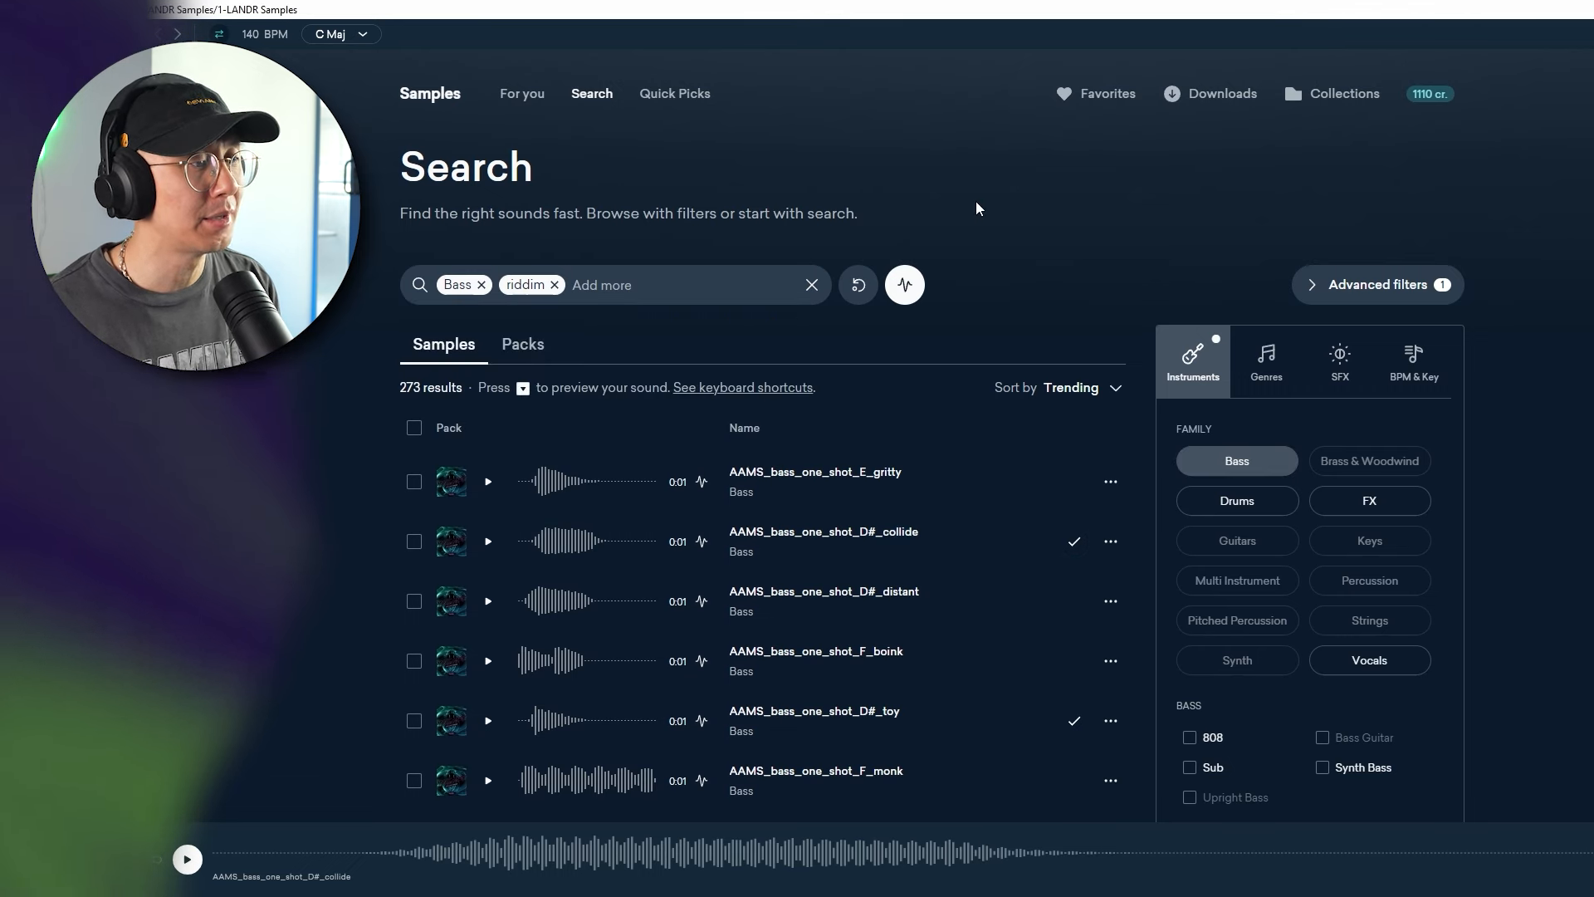
pyautogui.click(492, 541)
pyautogui.click(488, 720)
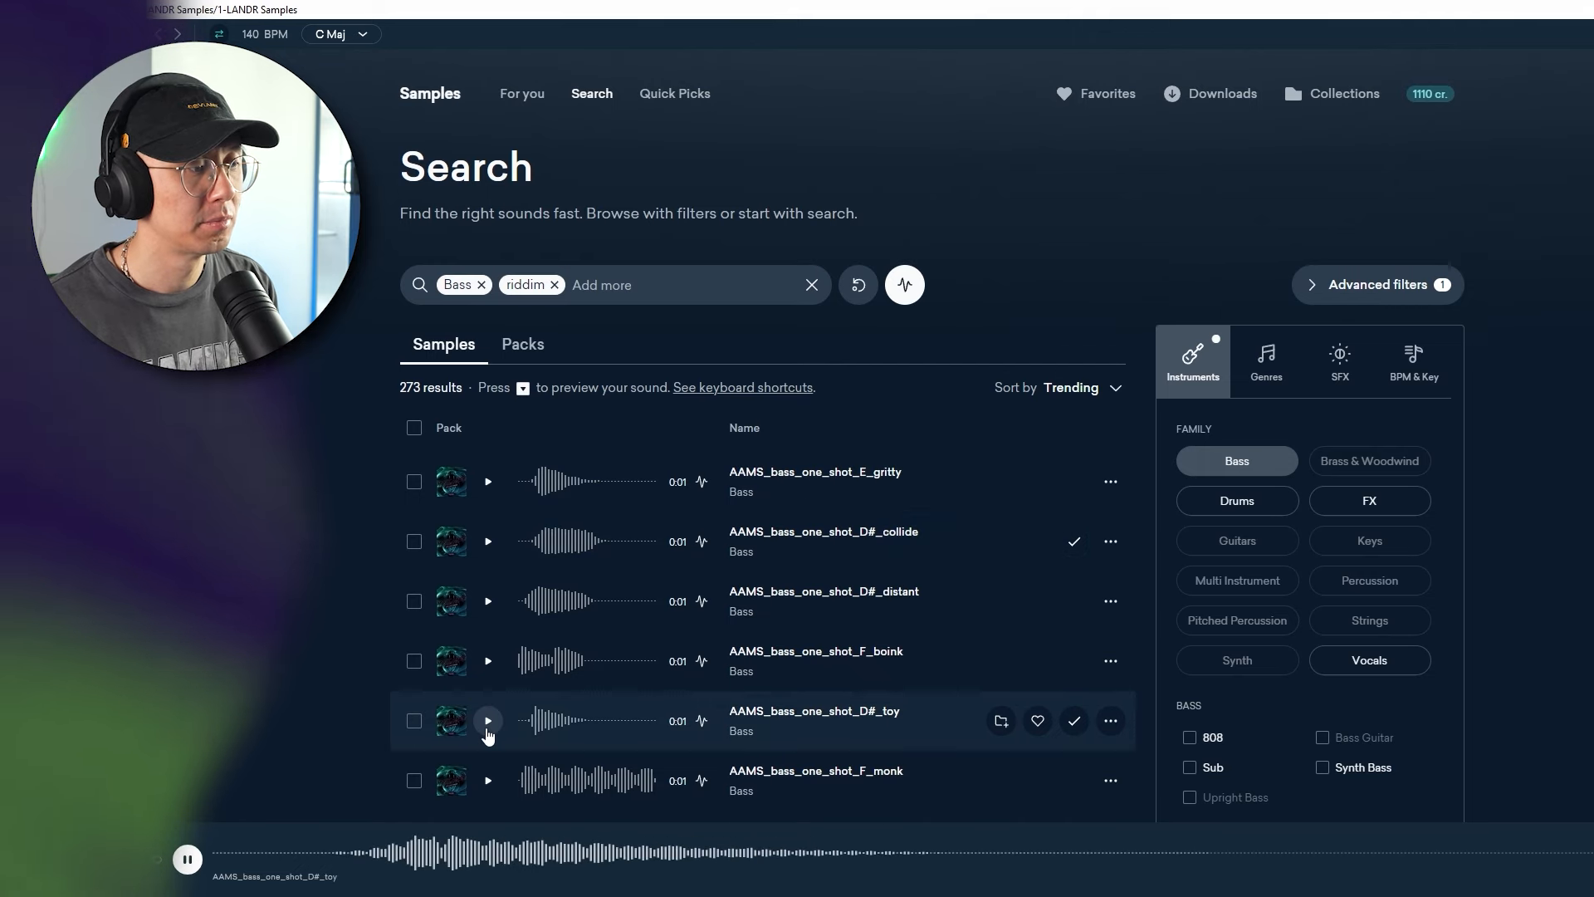
pyautogui.scroll(-10, 492, 664)
pyautogui.click(489, 573)
pyautogui.scroll(-3, 490, 579)
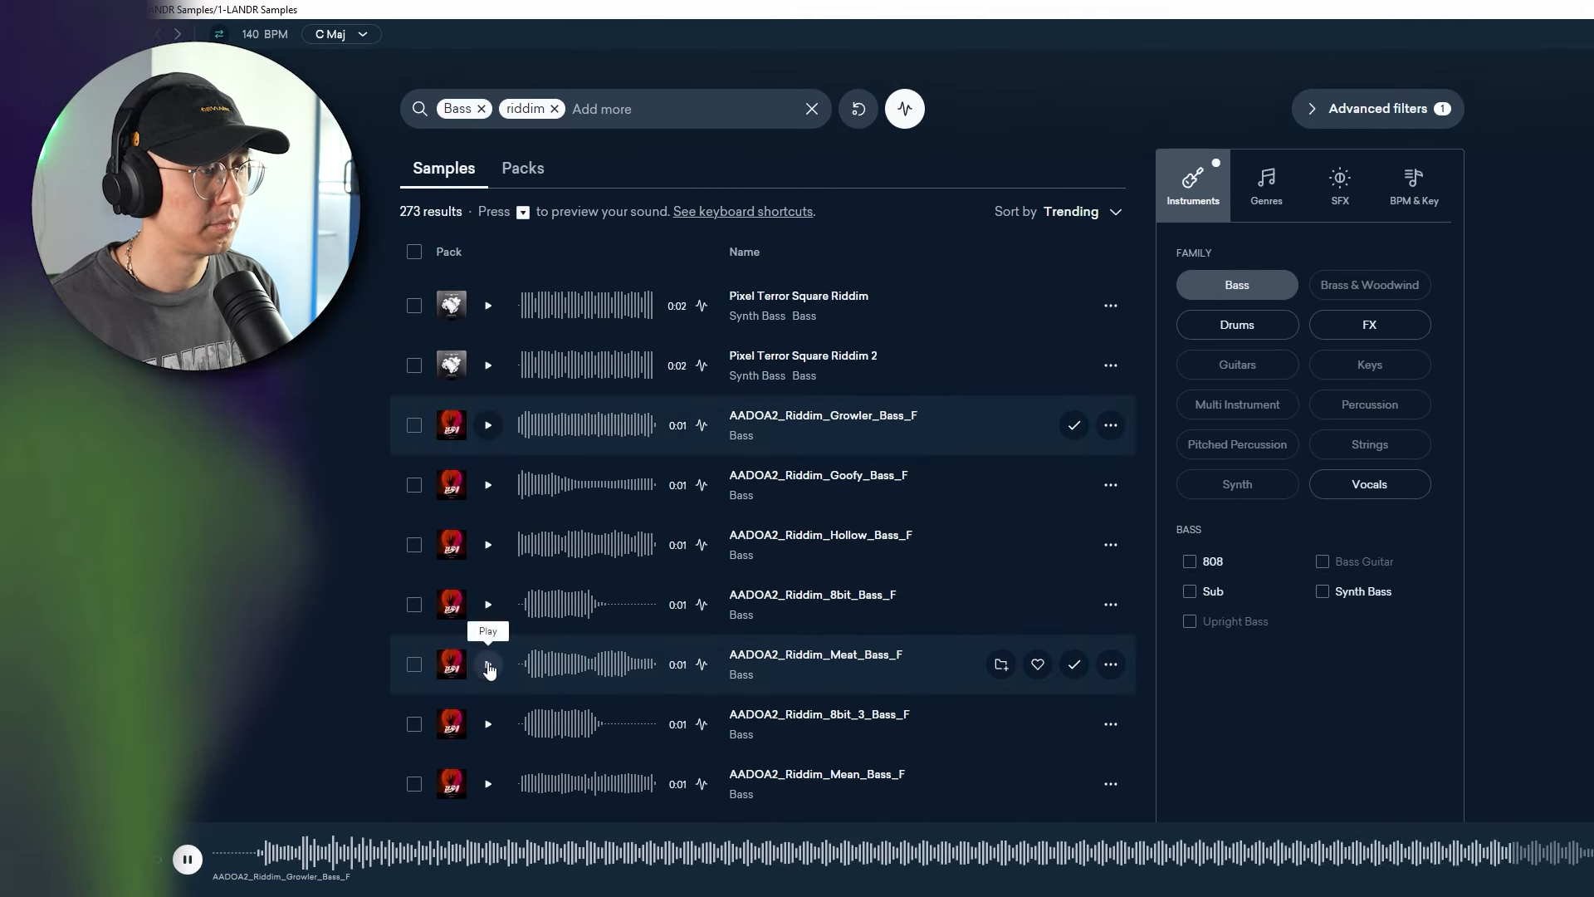
pyautogui.scroll(-6, 488, 634)
pyautogui.click(488, 633)
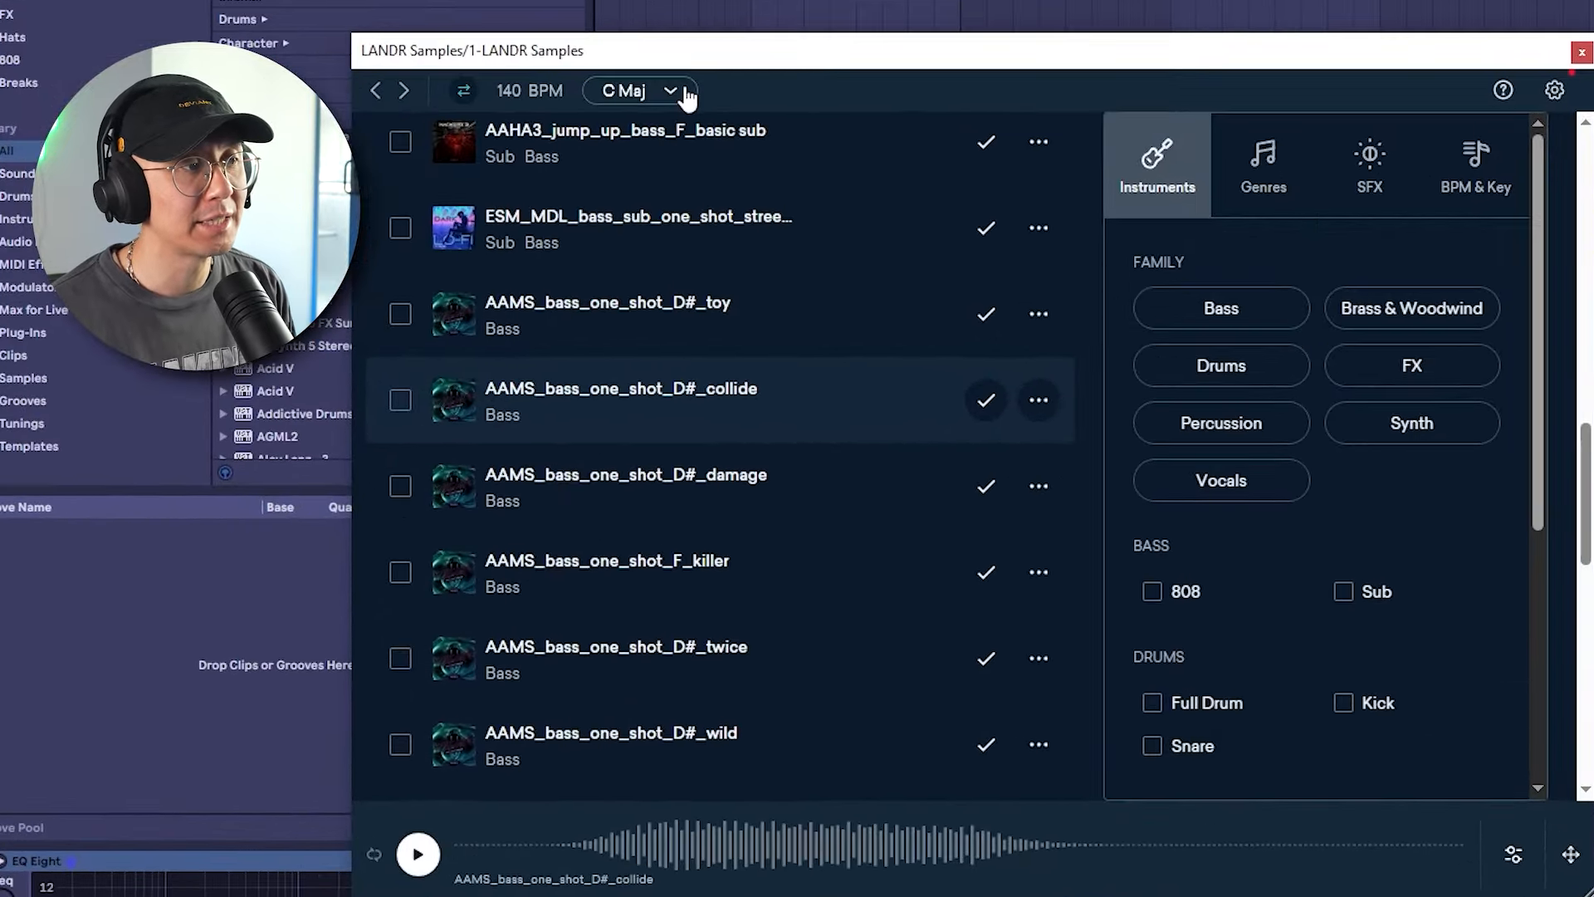
# Set the sample browser's session key to C Maj
pyautogui.click(615, 124)
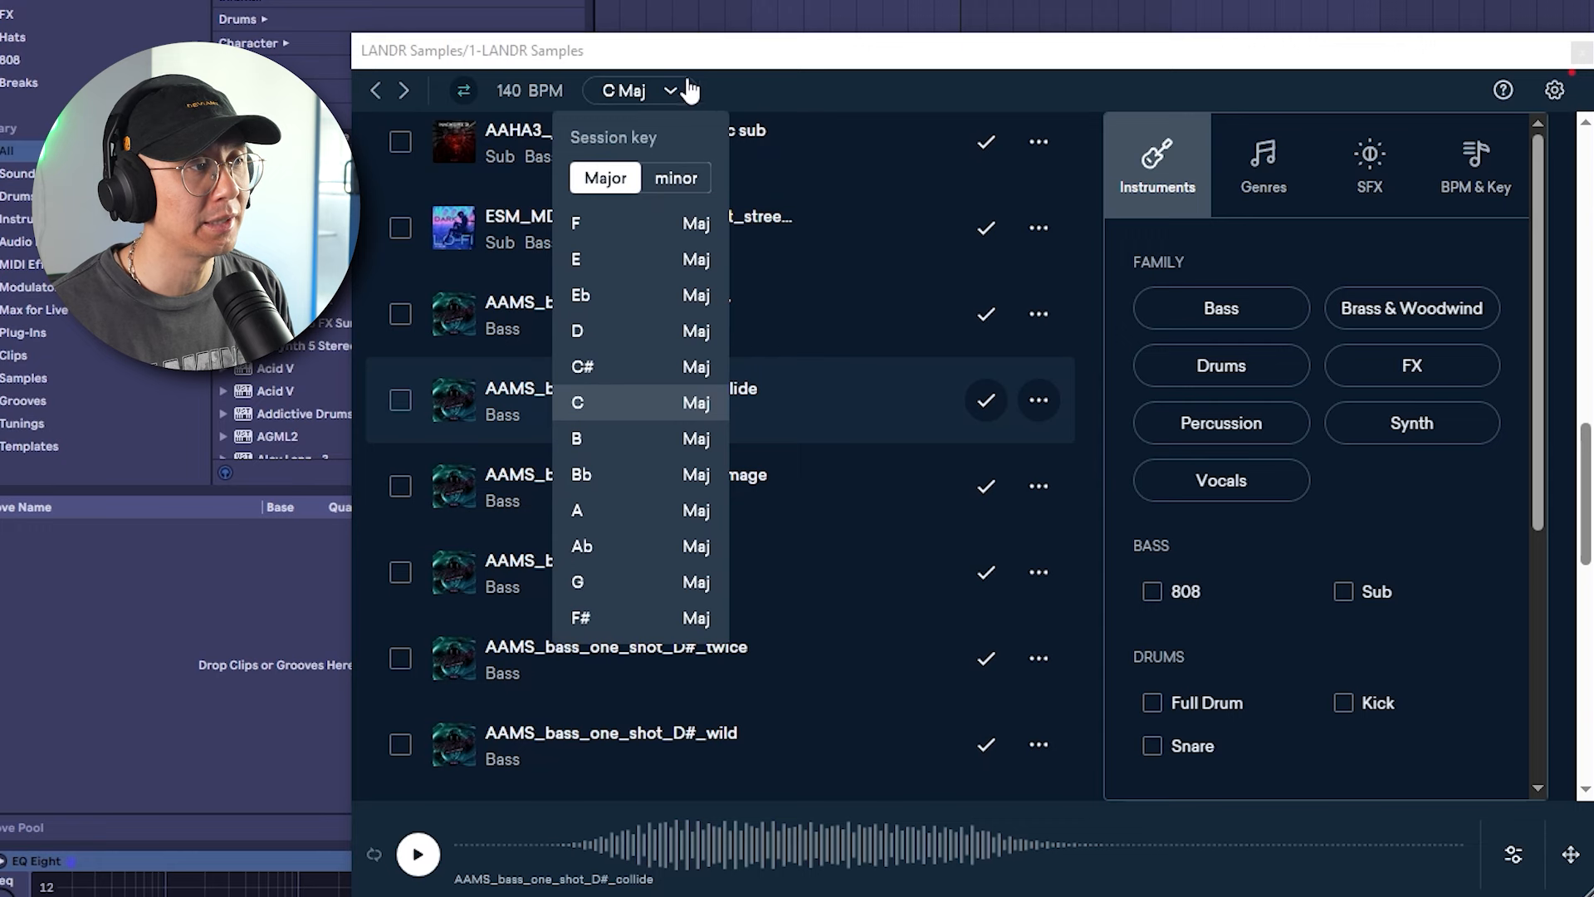
pyautogui.click(694, 407)
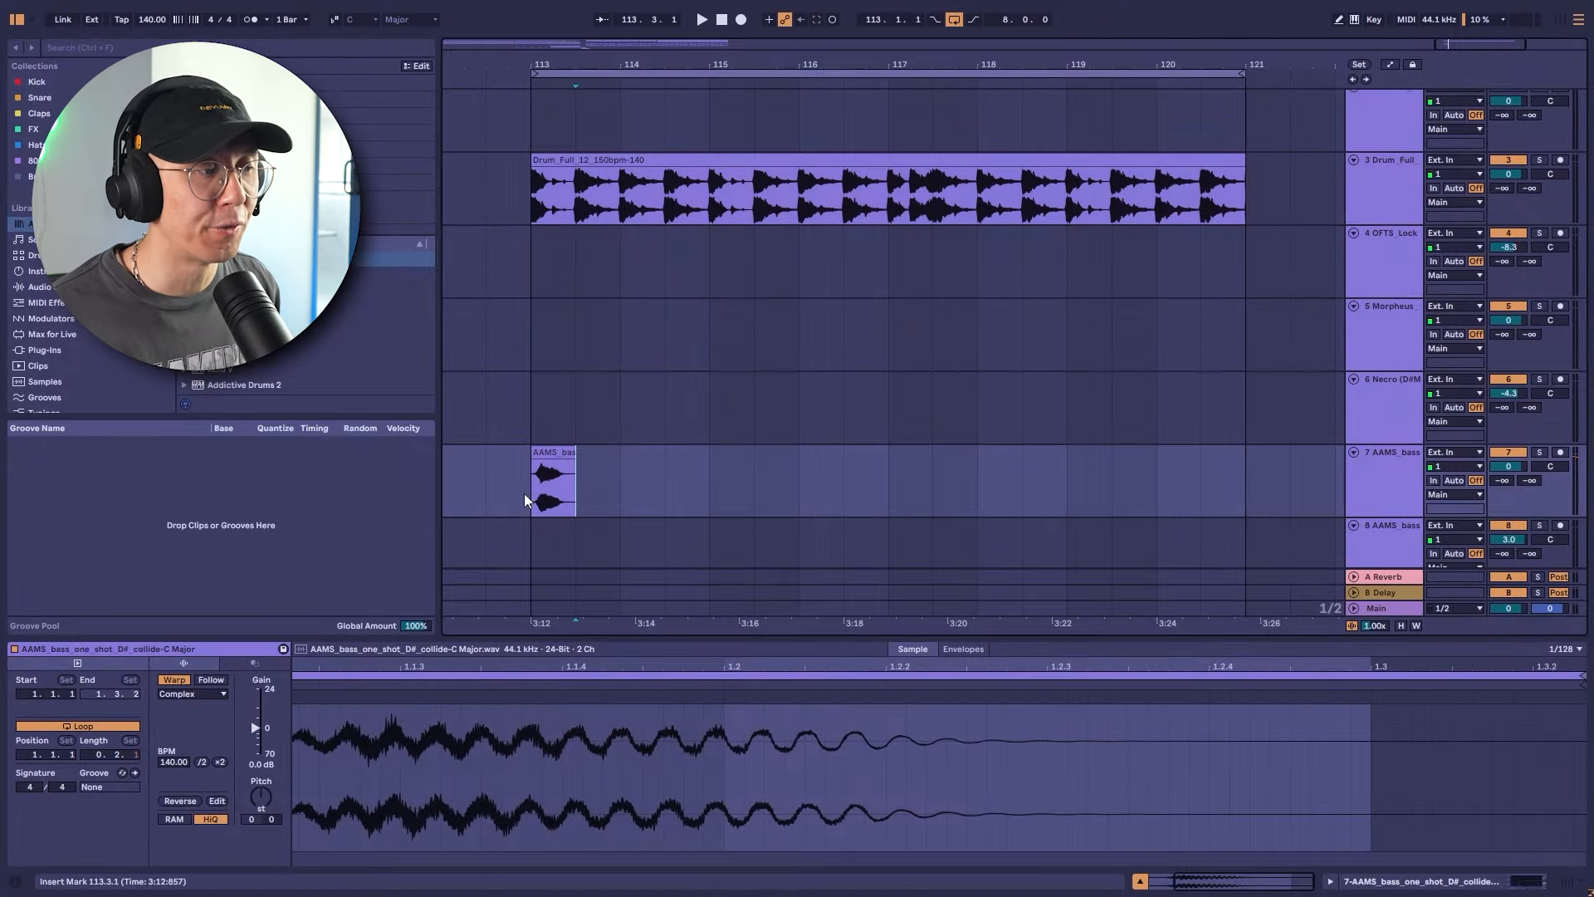
# Duplicate the D#_collide bass one-shot every half bar from bar 113 to fill the drum loop's length, and play it back
pyautogui.moveTo(524, 493); pyautogui.dragTo(586, 492)
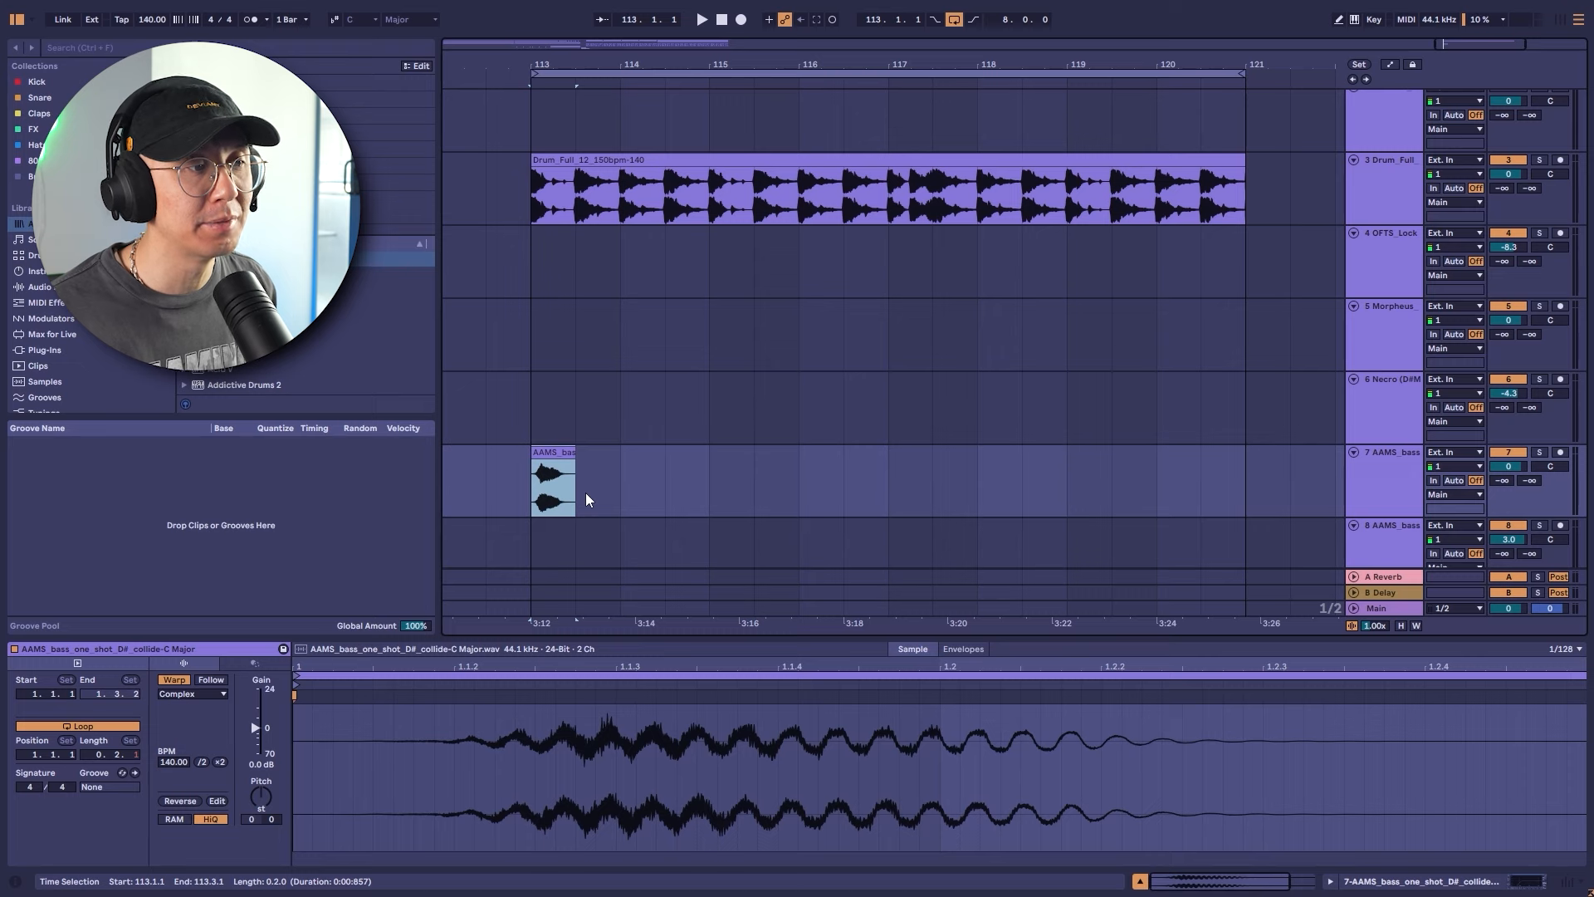
pyautogui.hotkey('ctrl', 'd')
pyautogui.hotkey('ctrl', 'd')
pyautogui.hotkey('ctrl', 'd')
pyautogui.hotkey('ctrl', 'd')
pyautogui.hotkey('ctrl', 'd')
pyautogui.hotkey('ctrl', 'd')
pyautogui.hotkey('ctrl', 'd')
pyautogui.hotkey('ctrl', 'd')
pyautogui.hotkey('ctrl', 'd')
pyautogui.hotkey('ctrl', 'd')
pyautogui.hotkey('ctrl', 'd')
pyautogui.hotkey('ctrl', 'd')
pyautogui.hotkey('ctrl', 'd')
pyautogui.hotkey('ctrl', 'd')
pyautogui.hotkey('ctrl', 'd')
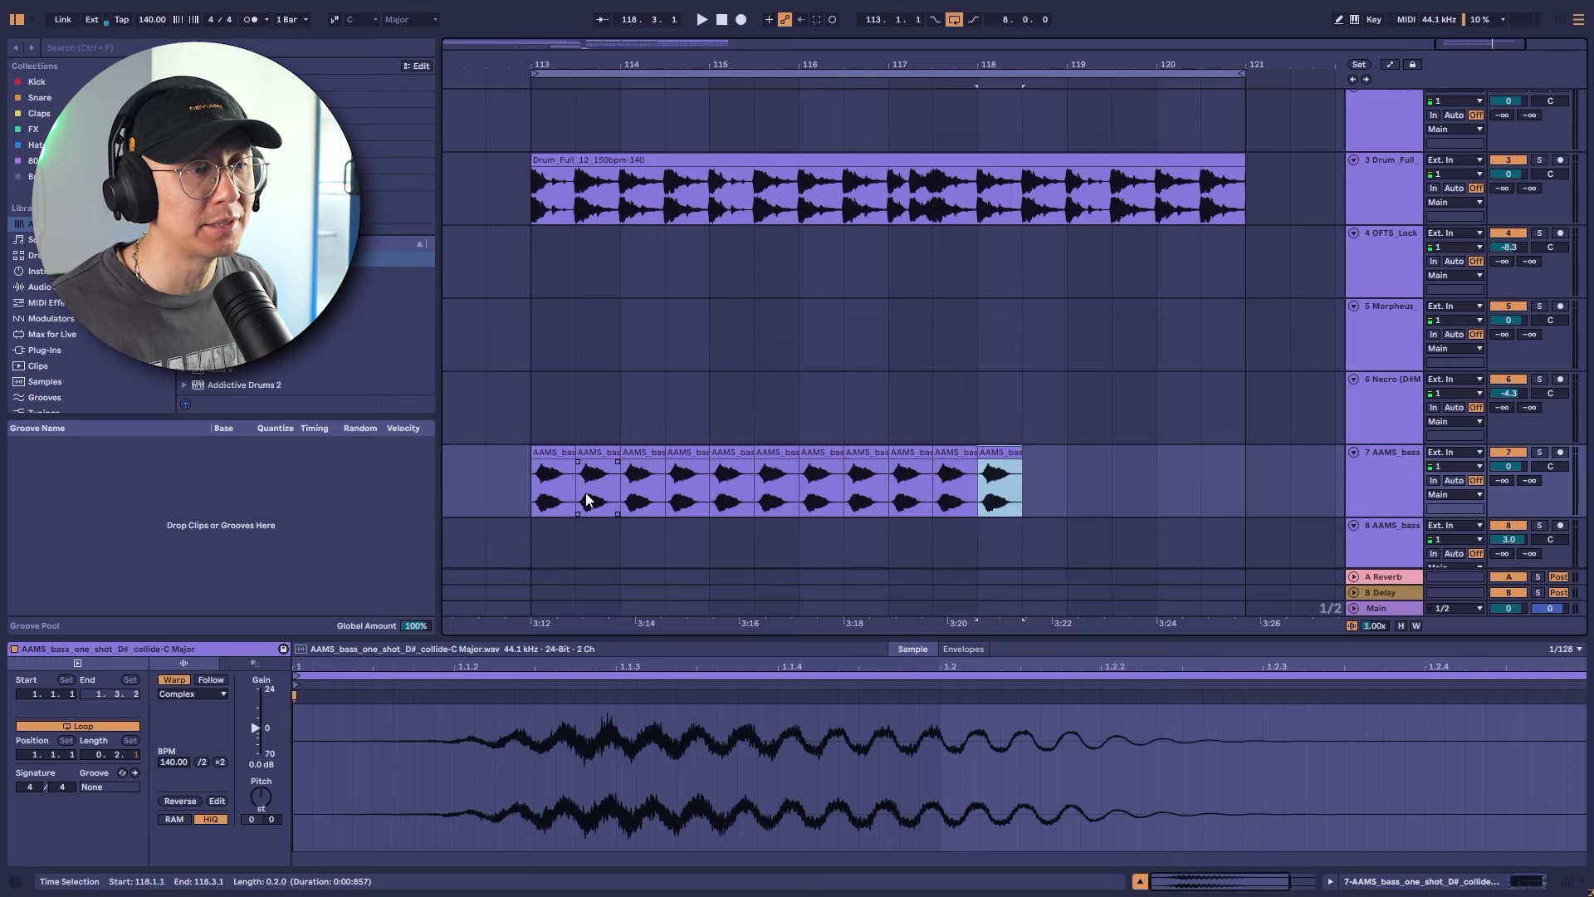
pyautogui.click(531, 504)
pyautogui.press('space')
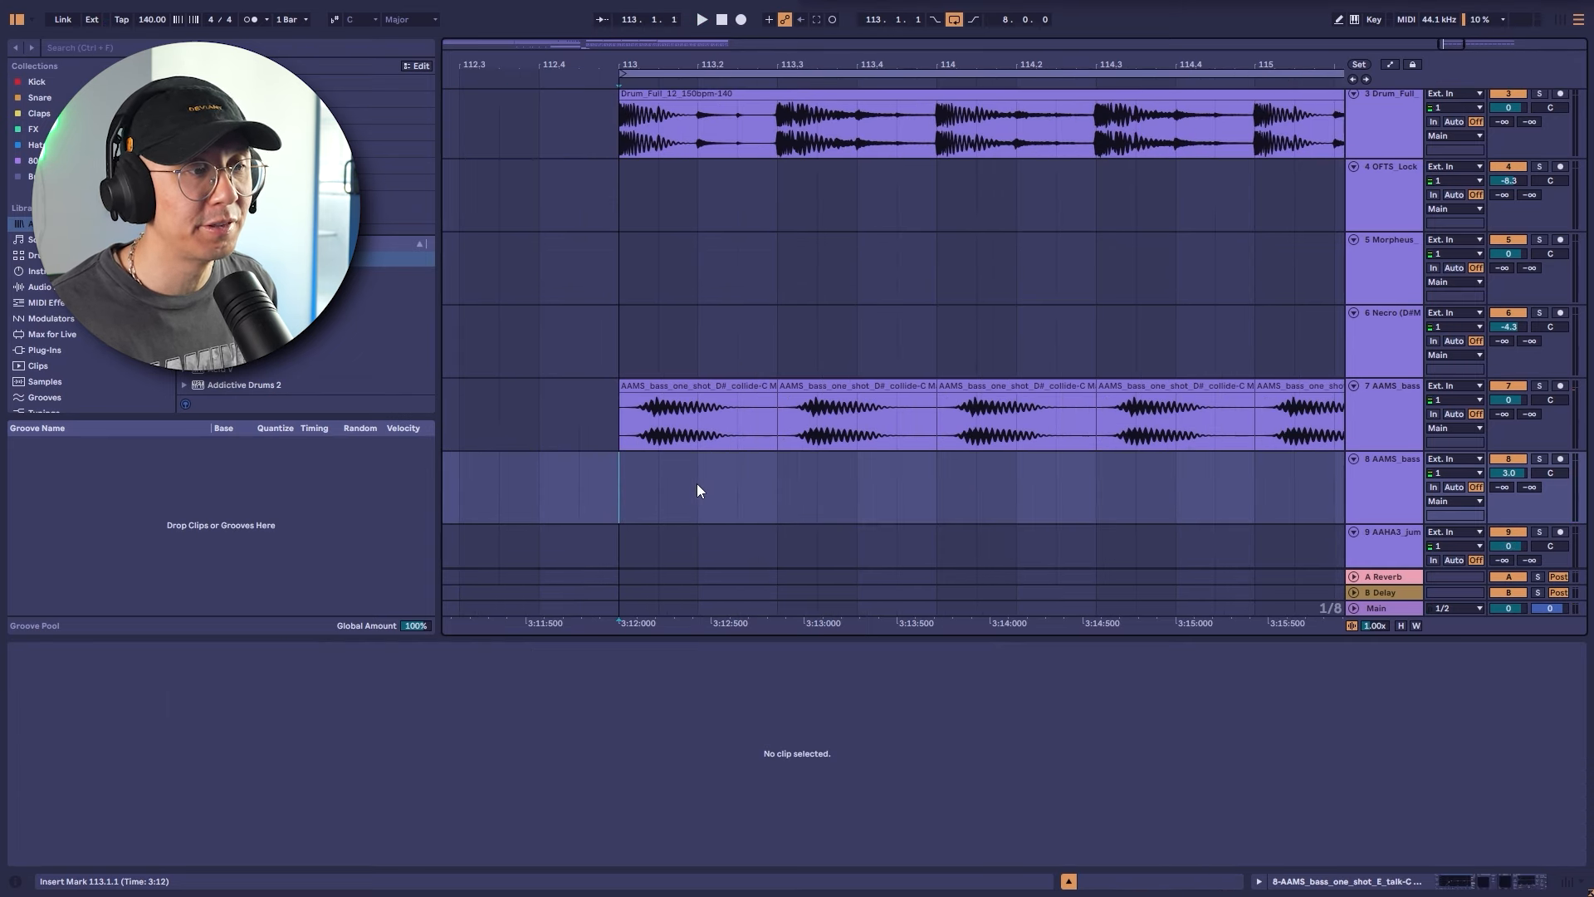
# Highlight the one-beat gaps between the collide bass hits on the track below, starting with 113.2.1 to 113.3.1
pyautogui.moveTo(696, 490); pyautogui.dragTo(769, 495)
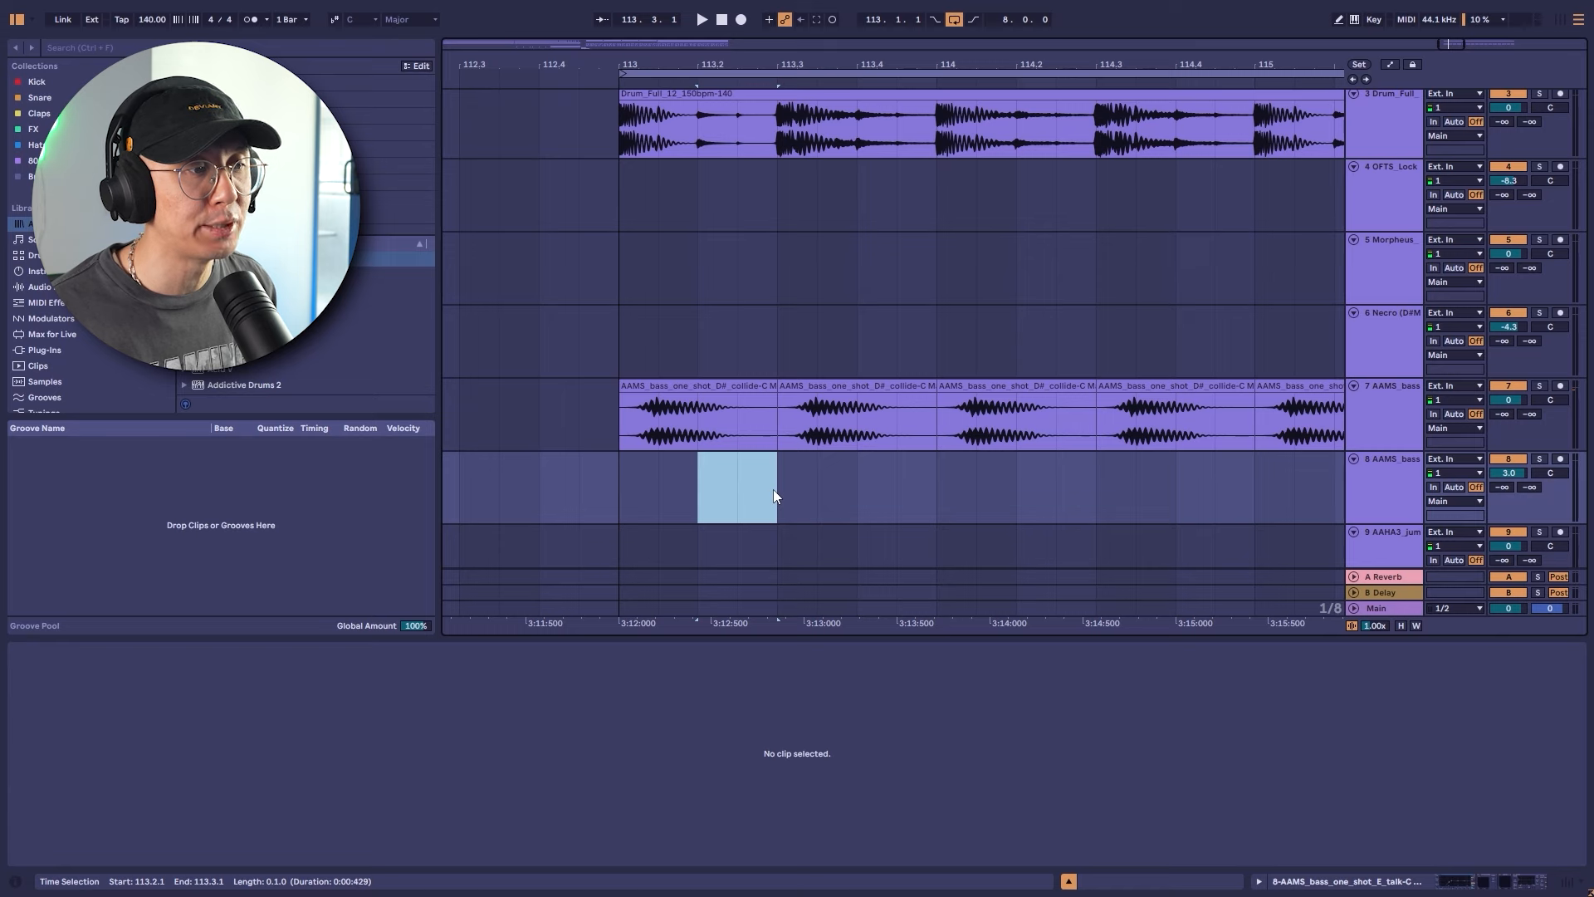
pyautogui.moveTo(939, 485); pyautogui.dragTo(859, 491)
pyautogui.moveTo(695, 497); pyautogui.dragTo(780, 492)
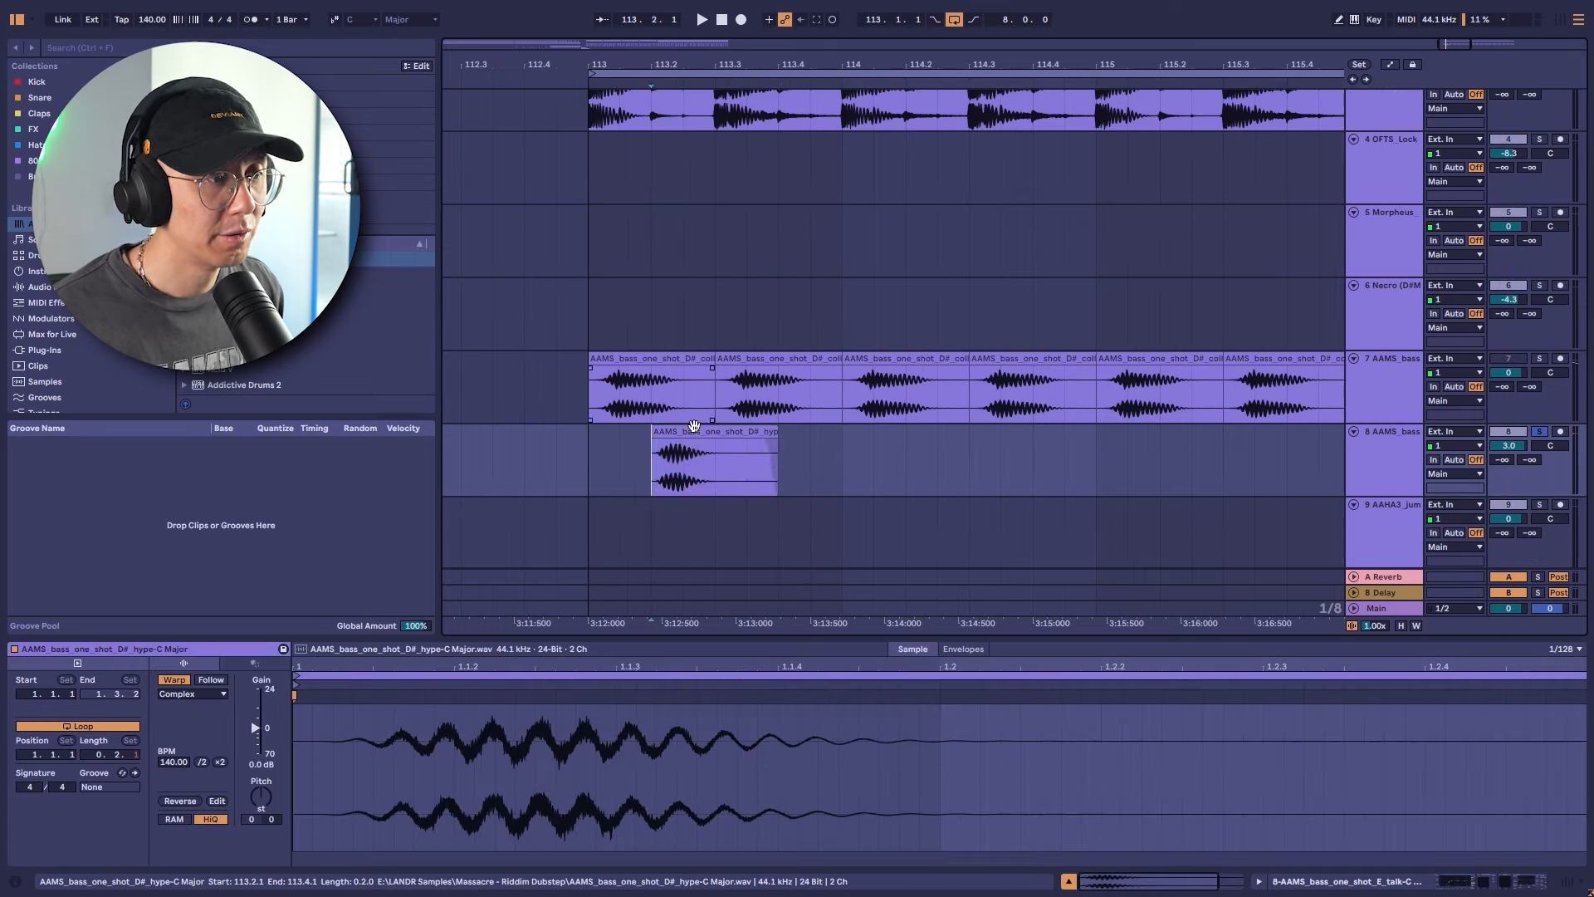
# Listen to the soloed D#_hype bass one-shot clip starting at 113.2.1
pyautogui.click(692, 435)
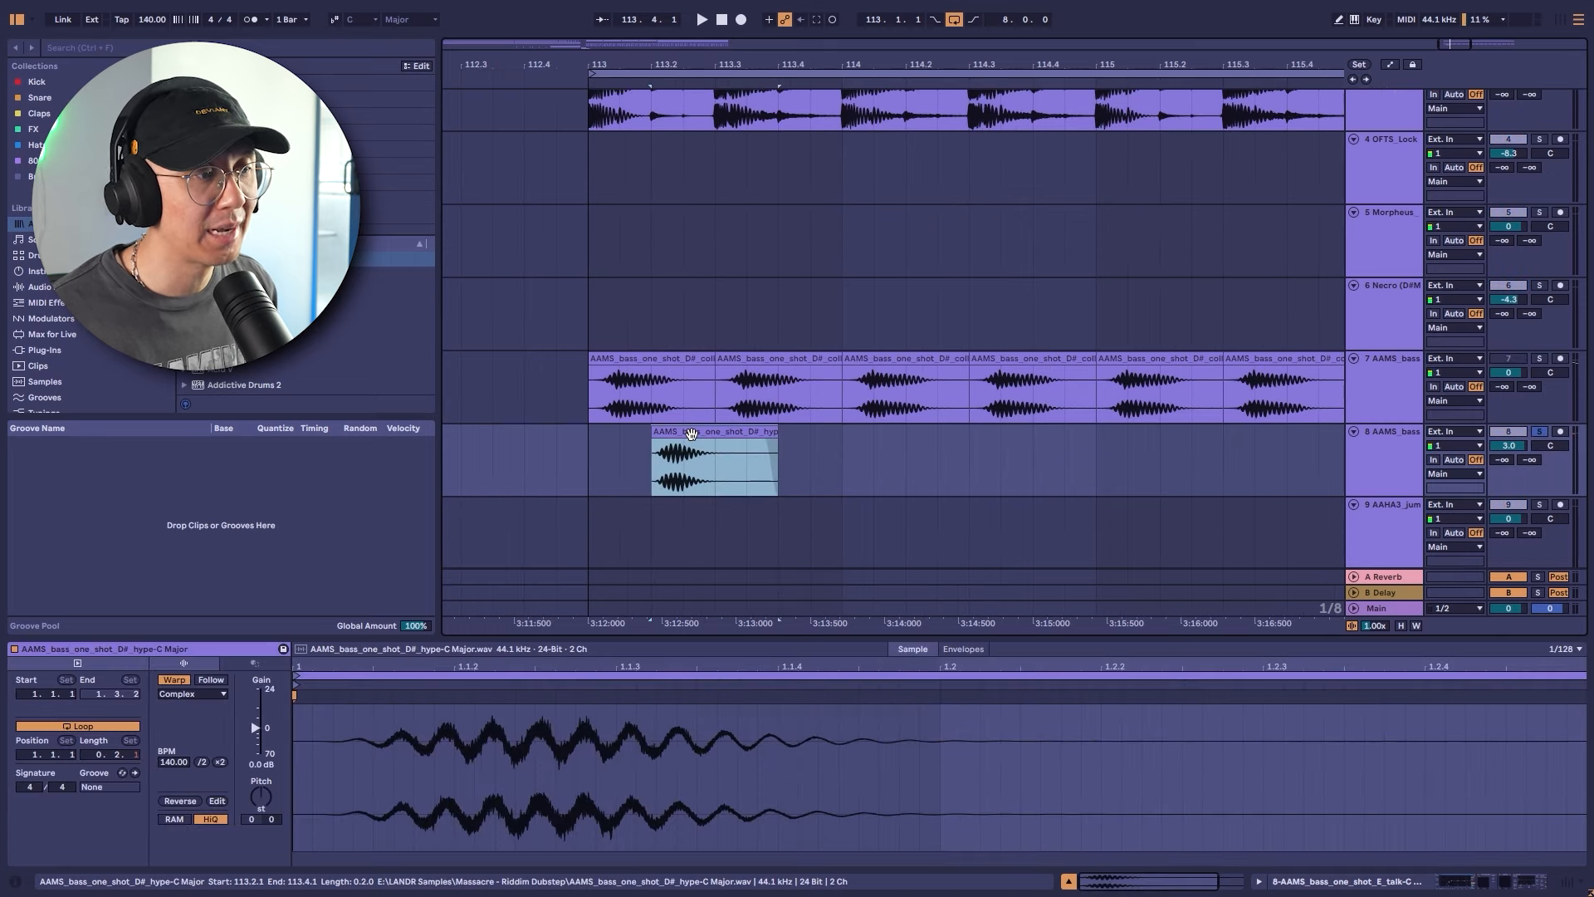
pyautogui.press('space')
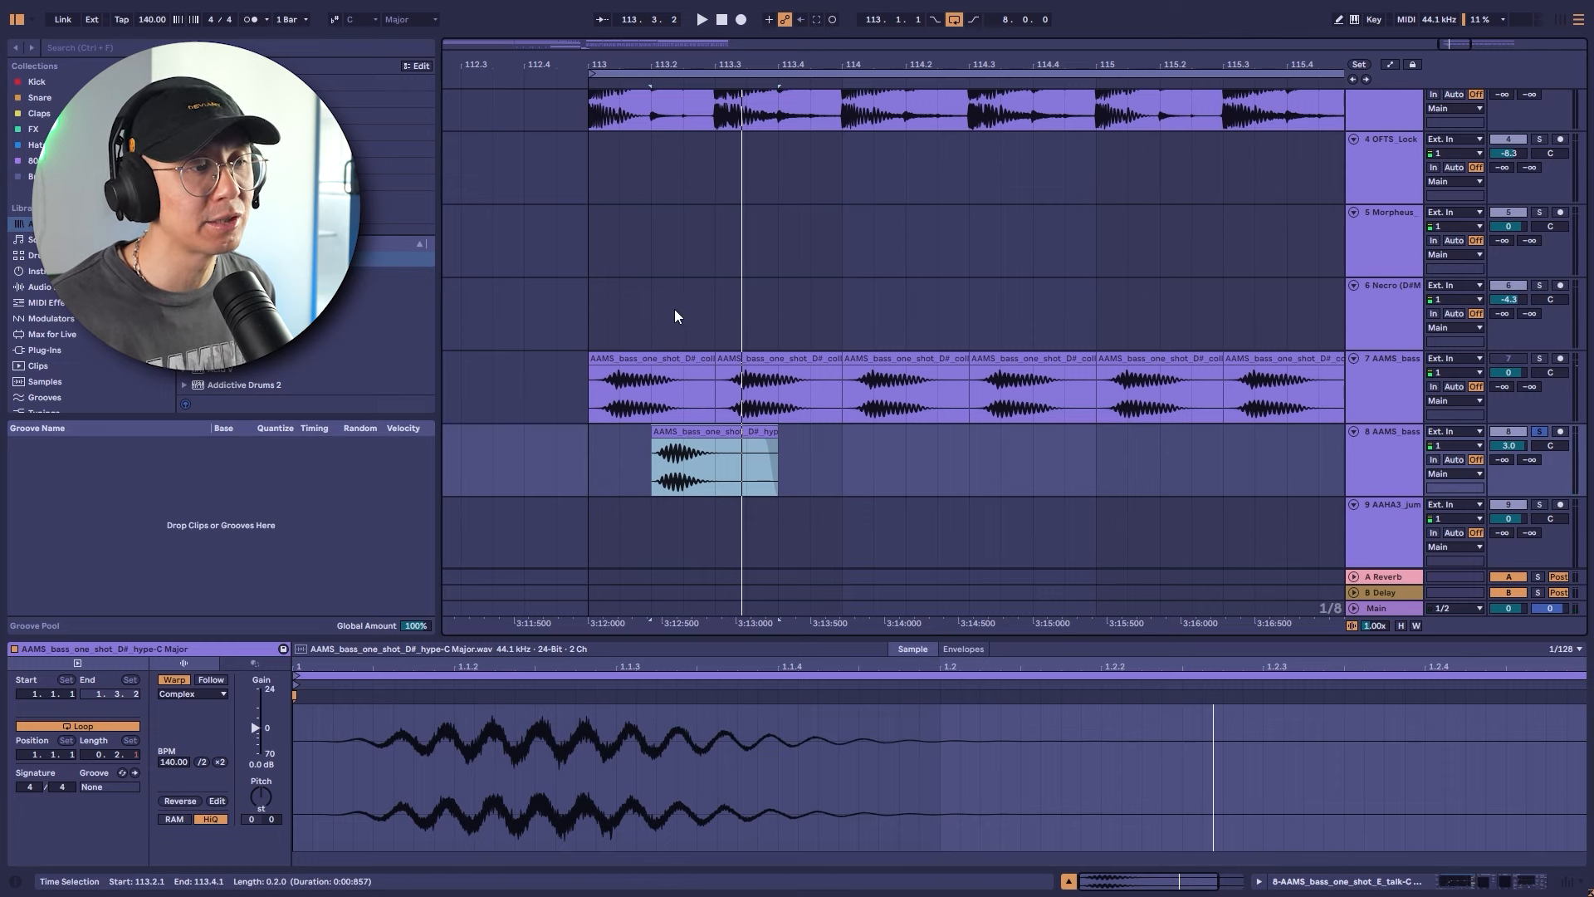
pyautogui.click(670, 457)
pyautogui.moveTo(671, 457)
pyautogui.mouseDown()
pyautogui.moveTo(804, 450)
pyautogui.moveTo(740, 432)
pyautogui.moveTo(678, 448)
pyautogui.mouseUp()
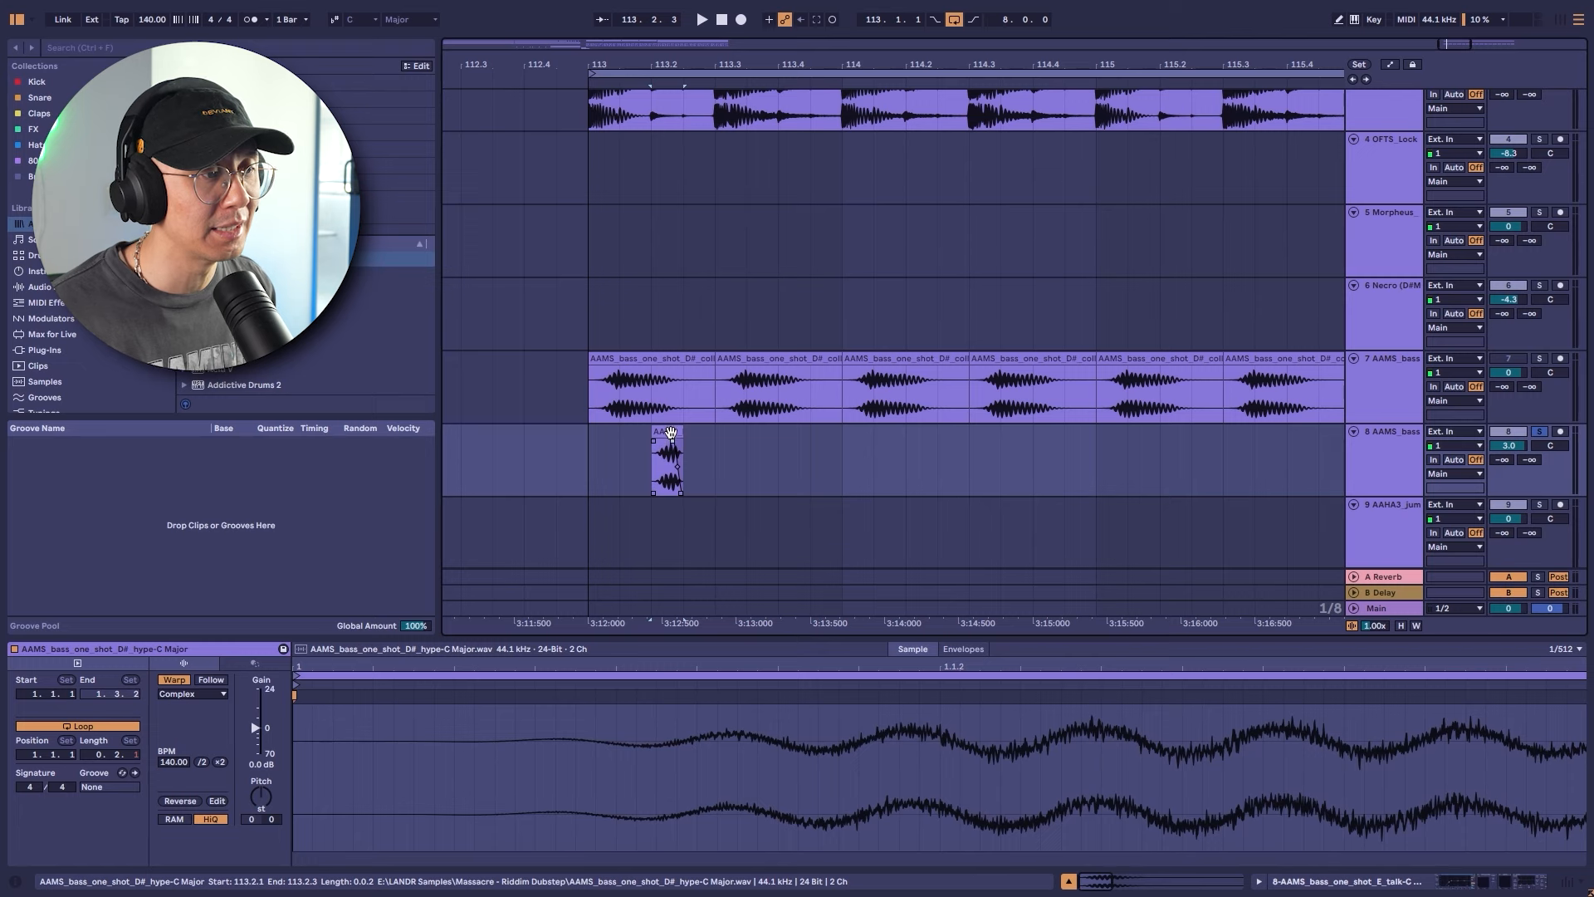
# Play the half-beat D#_hype bass clip at 113.2.1 and duplicate it once directly after itself
pyautogui.click(671, 442)
pyautogui.press('space')
pyautogui.press('space')
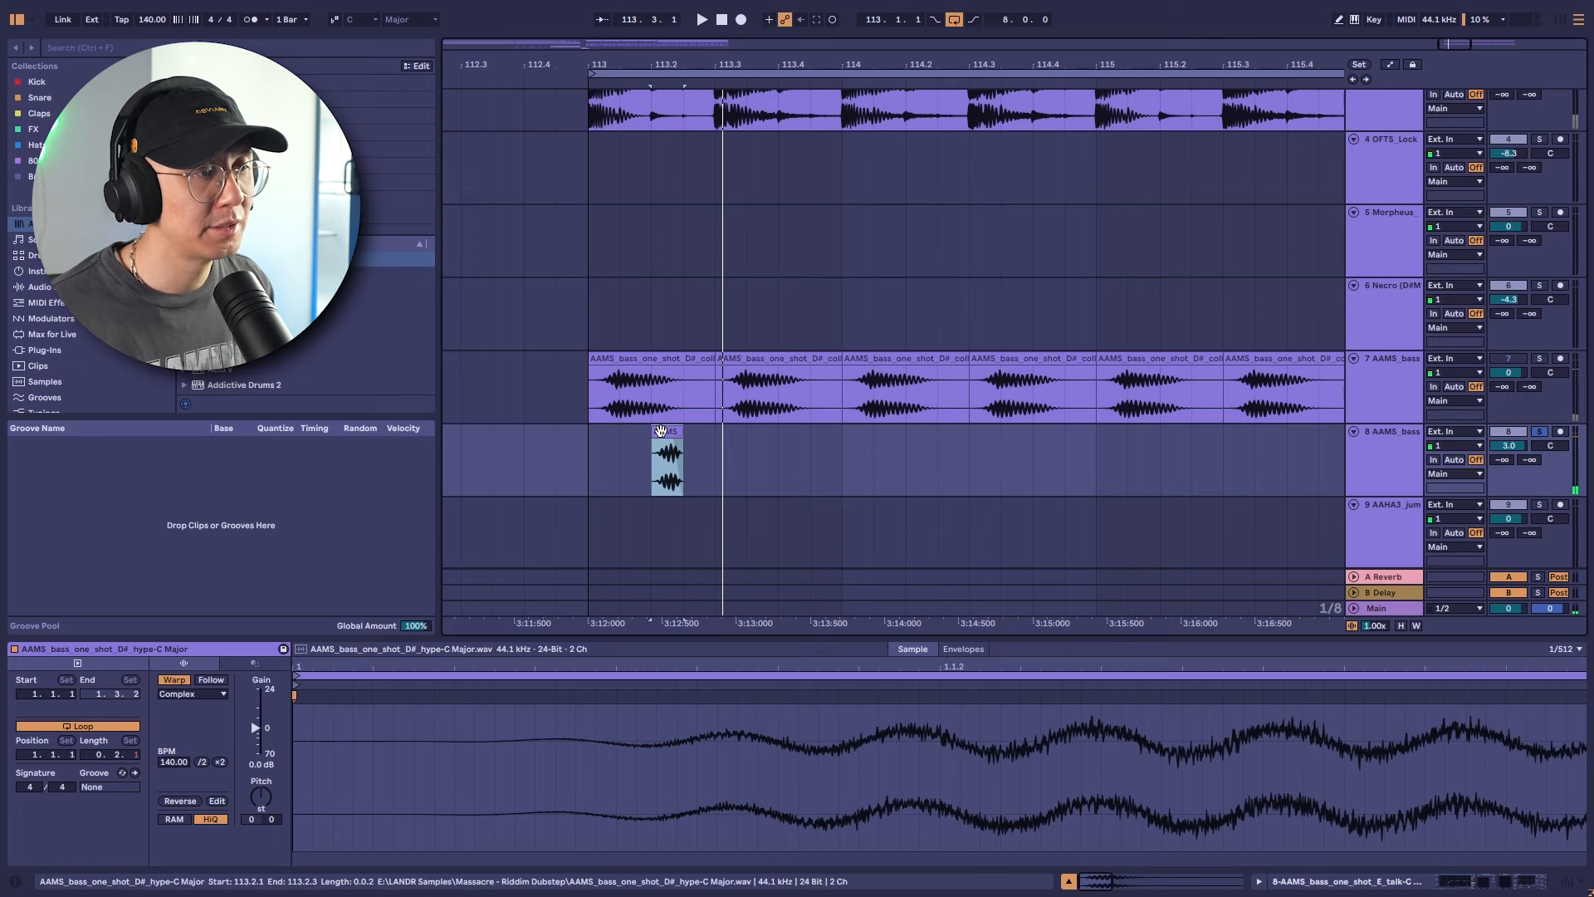
pyautogui.hotkey('ctrl', 'd')
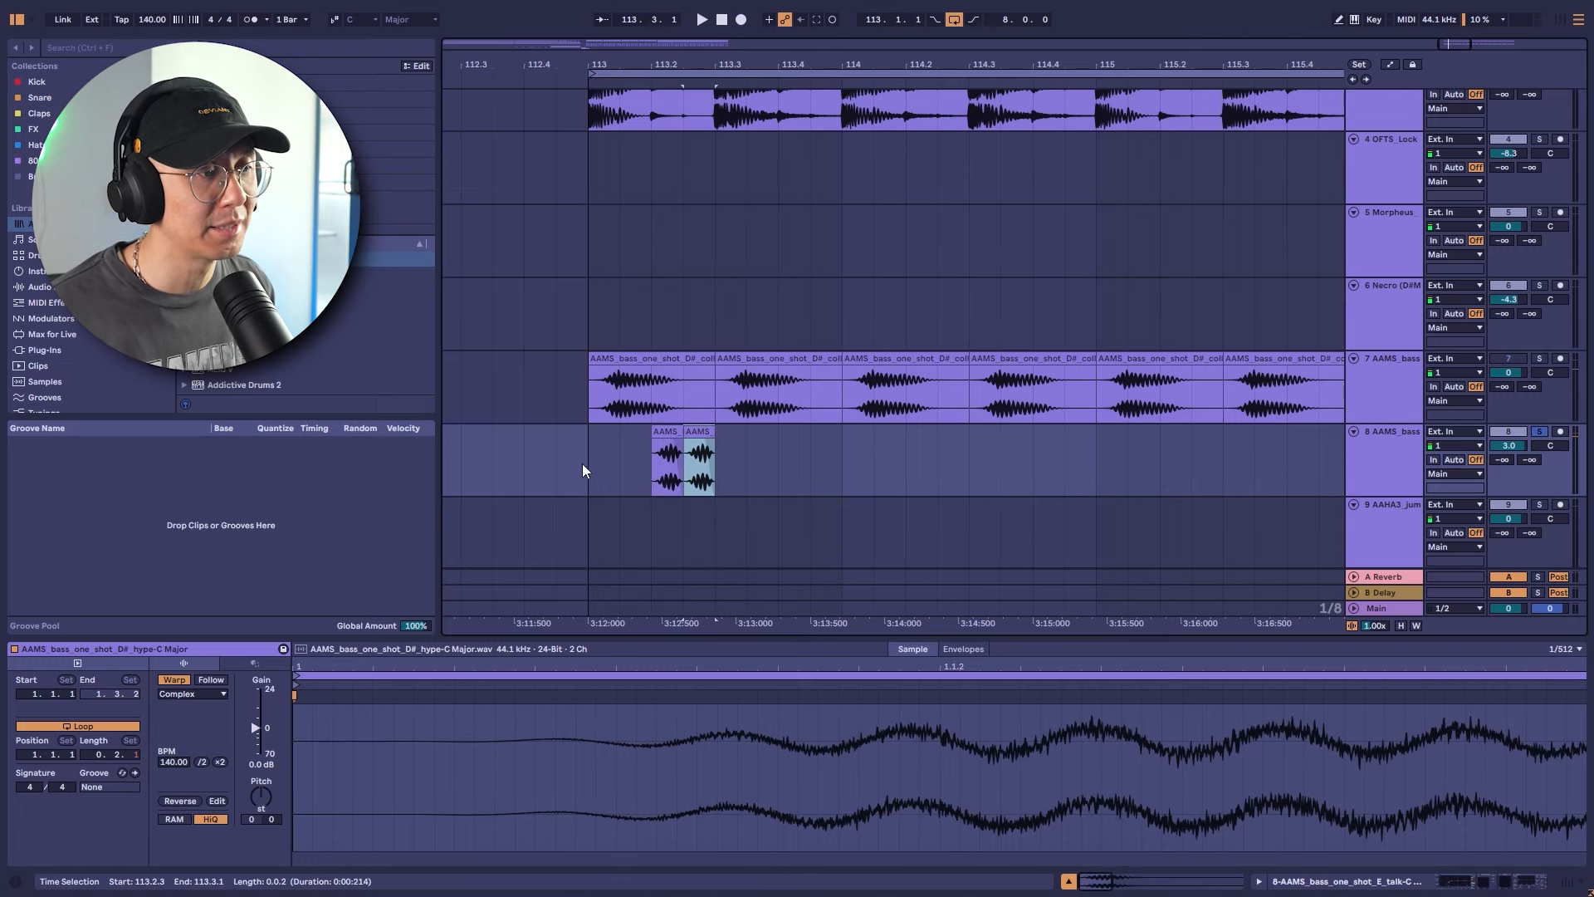
# Play the drums and both bass tracks together from bar 113
pyautogui.click(609, 472)
pyautogui.press('space')
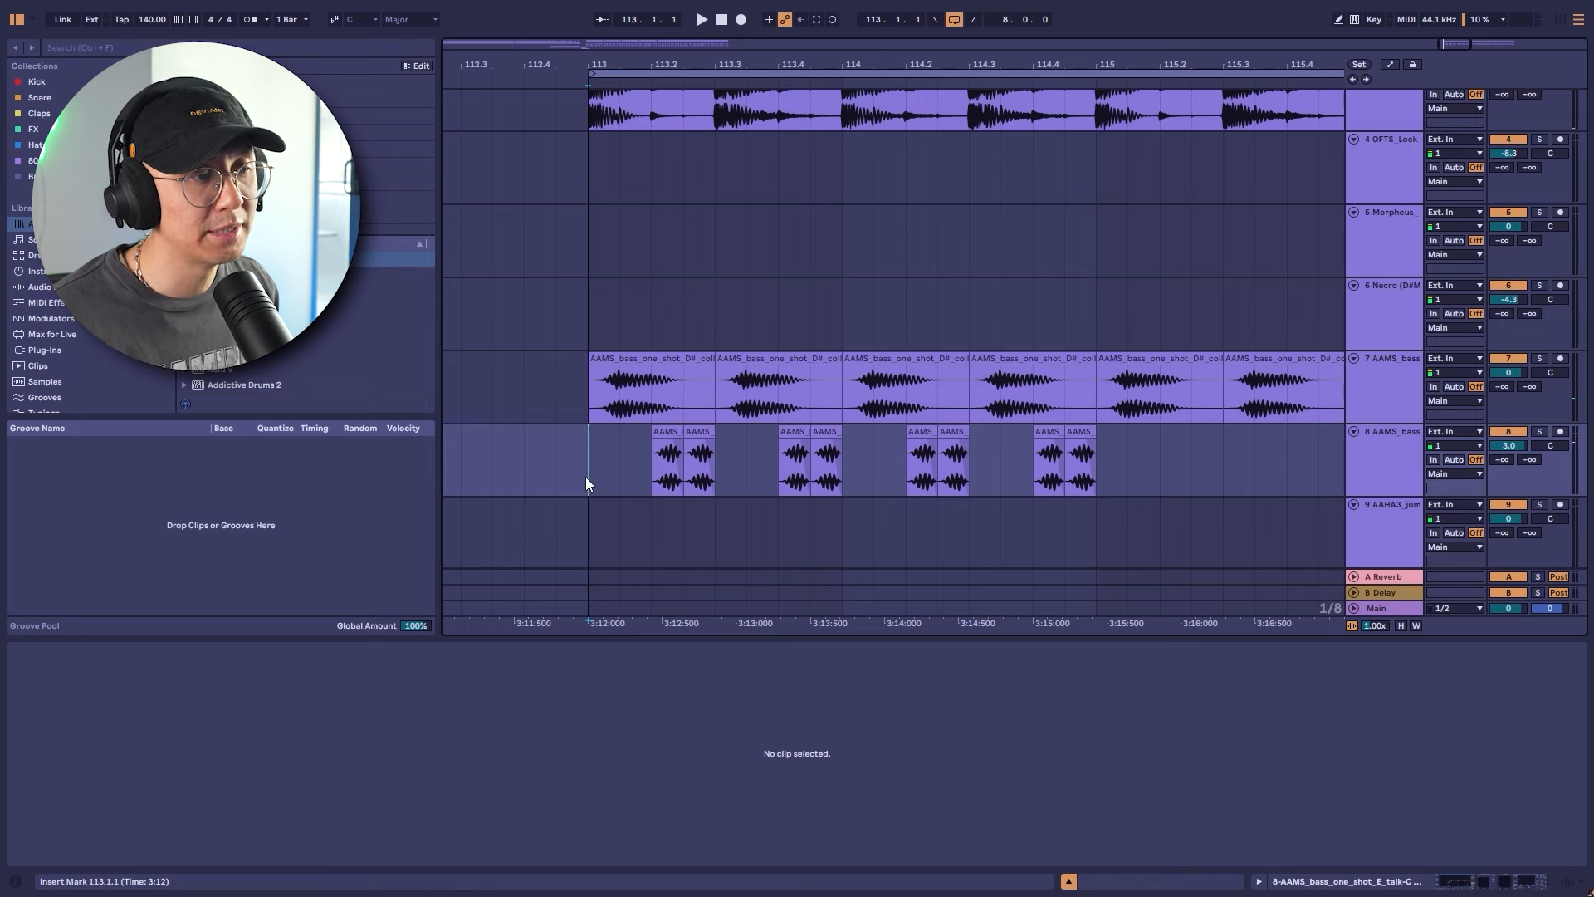
pyautogui.press('space')
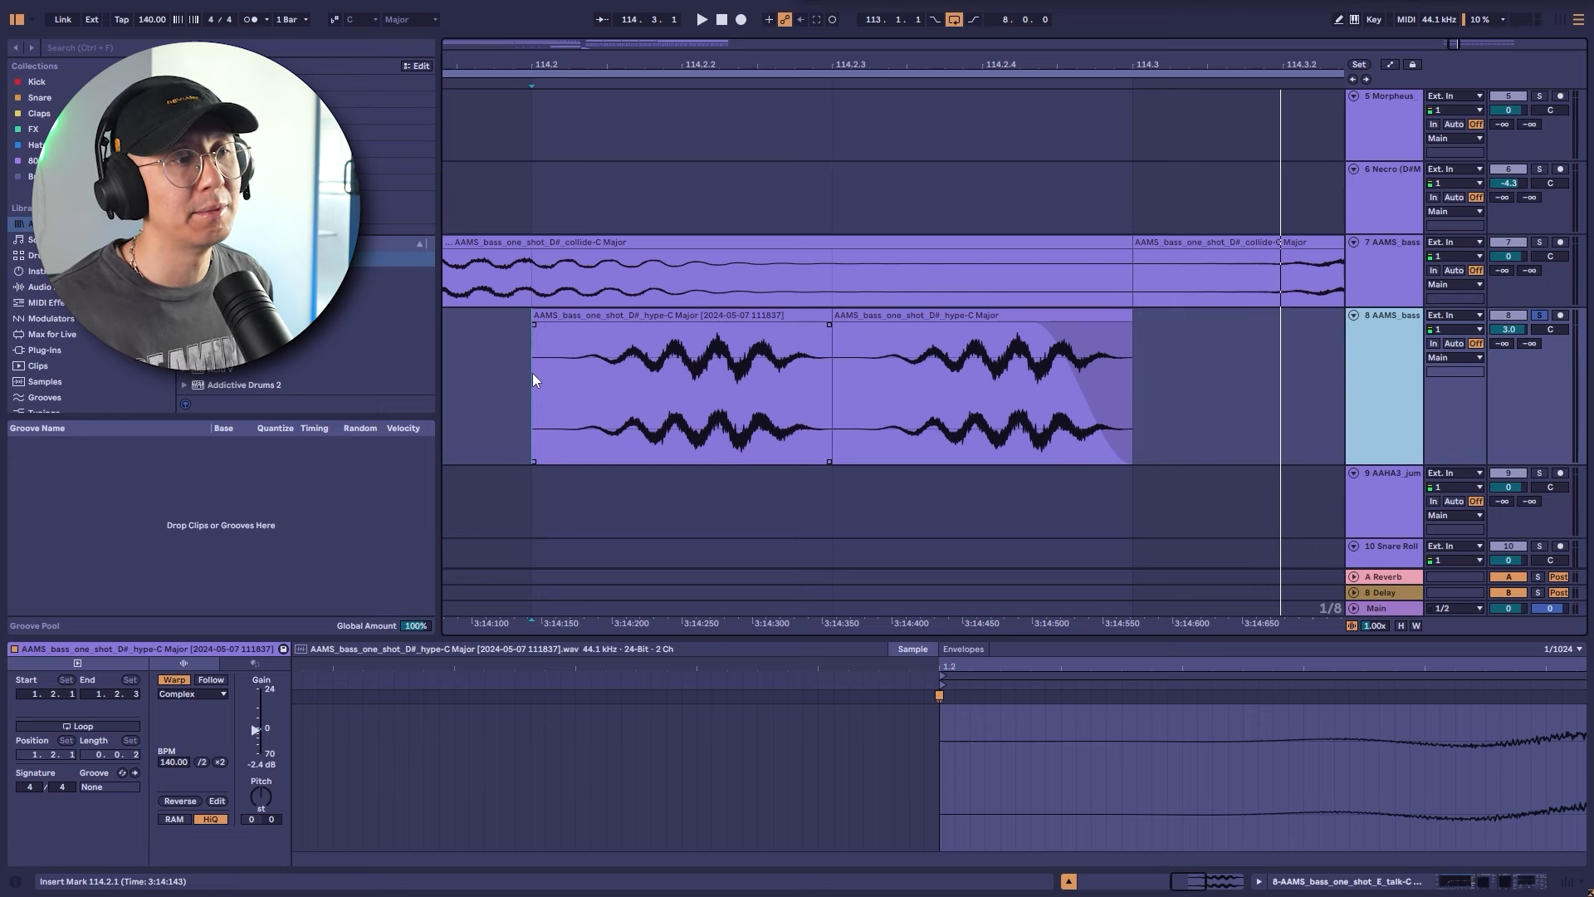
# Listen to the pair of D#_hype bass clips from 114.2.1 and switch the arrangement to the triplet grid
pyautogui.click(532, 374)
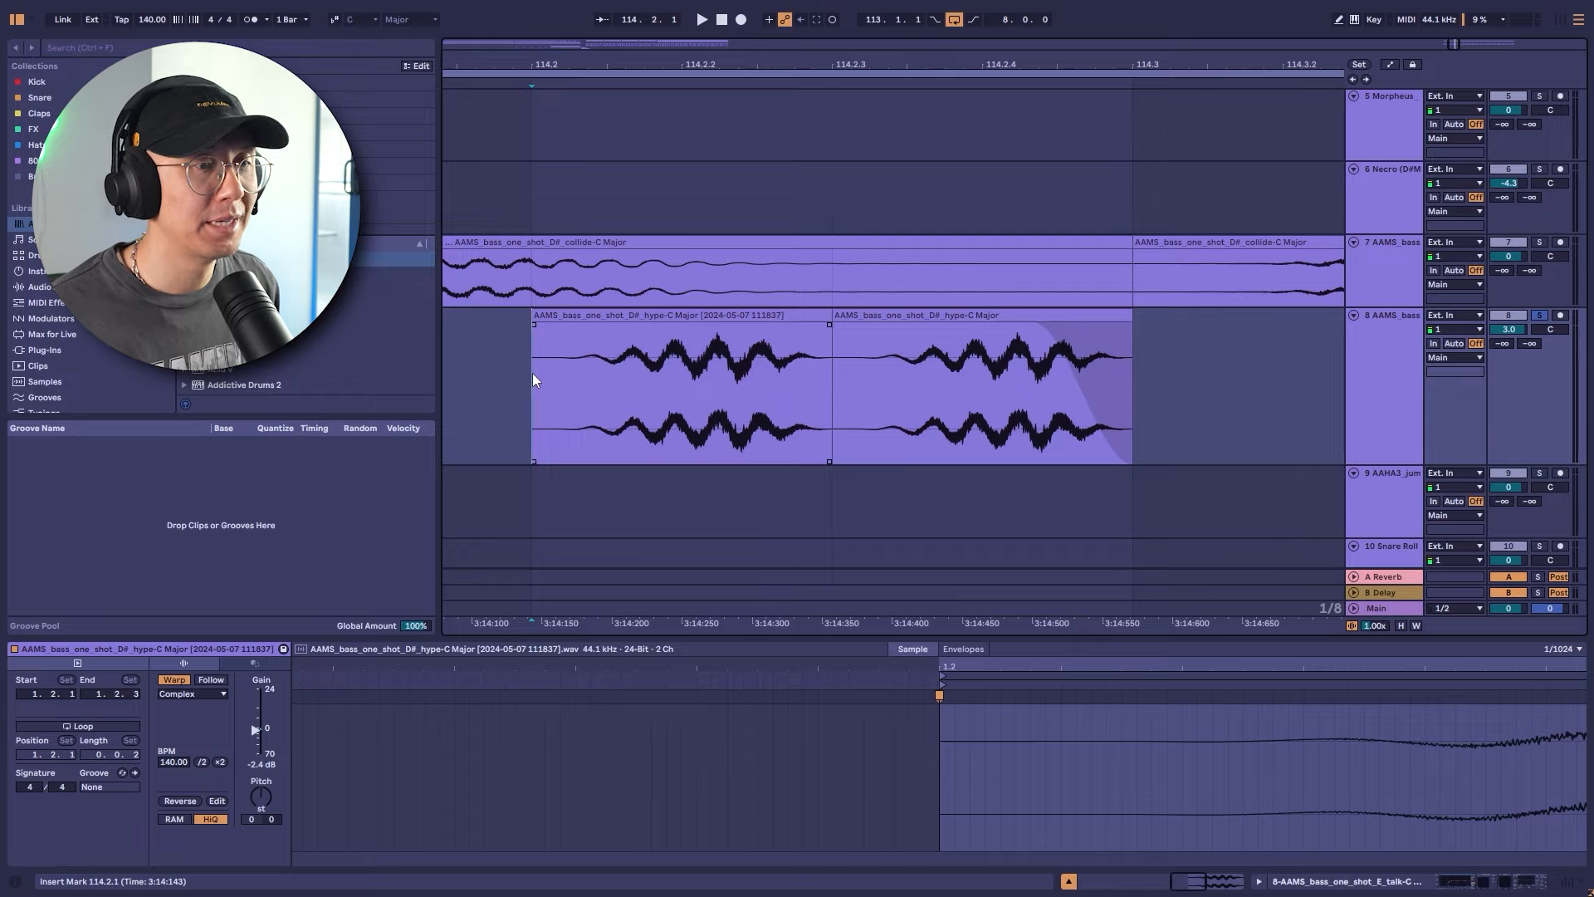
pyautogui.press('space')
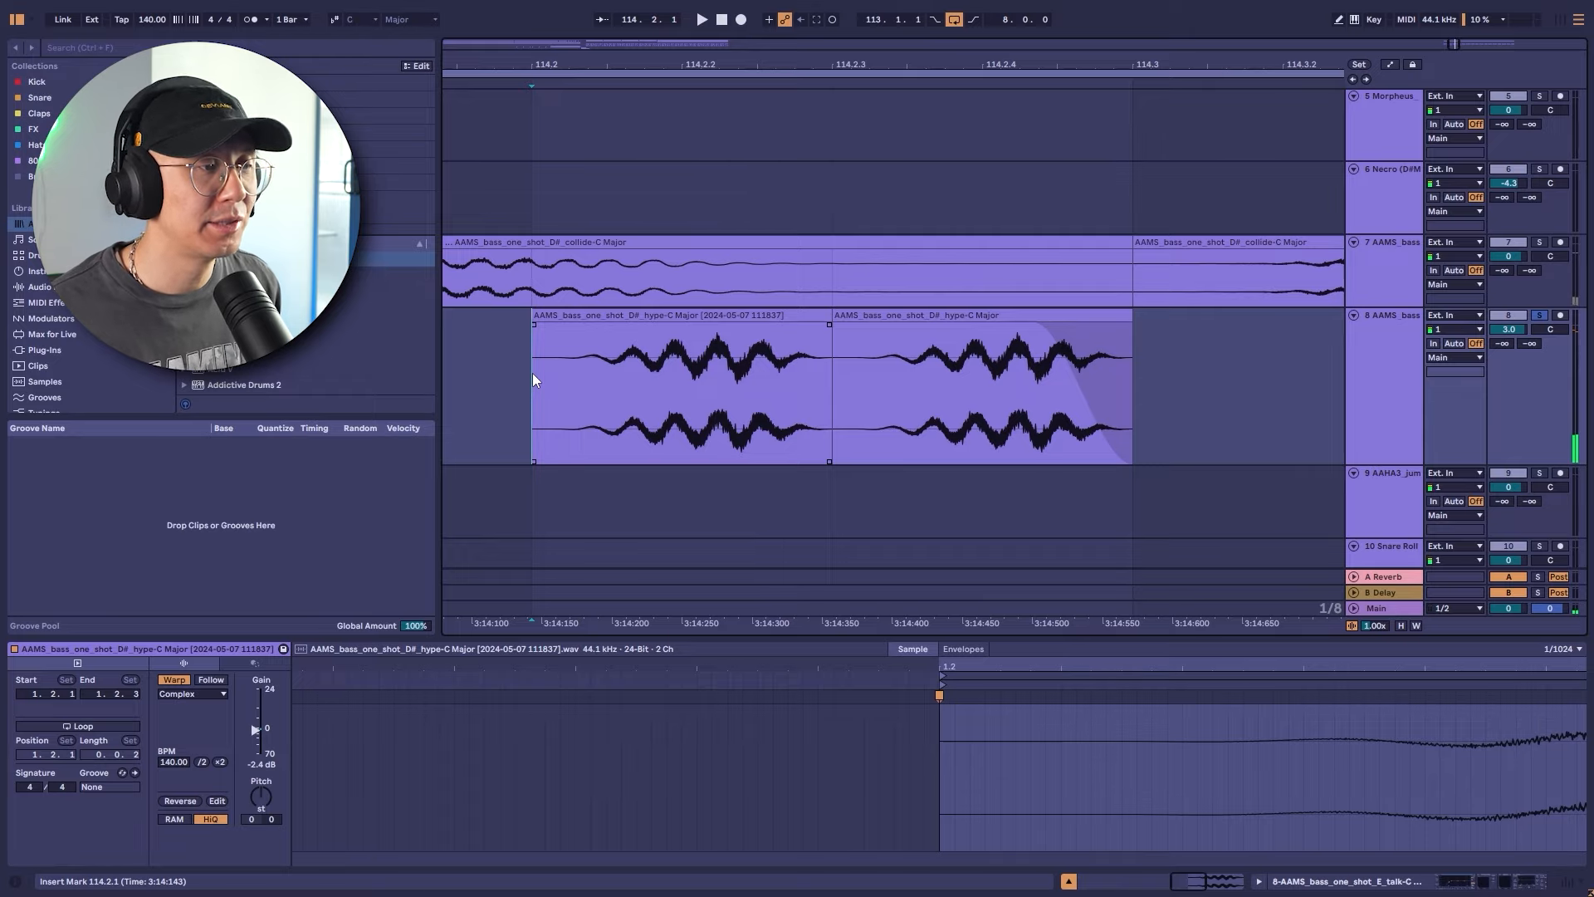
pyautogui.rightClick(533, 374)
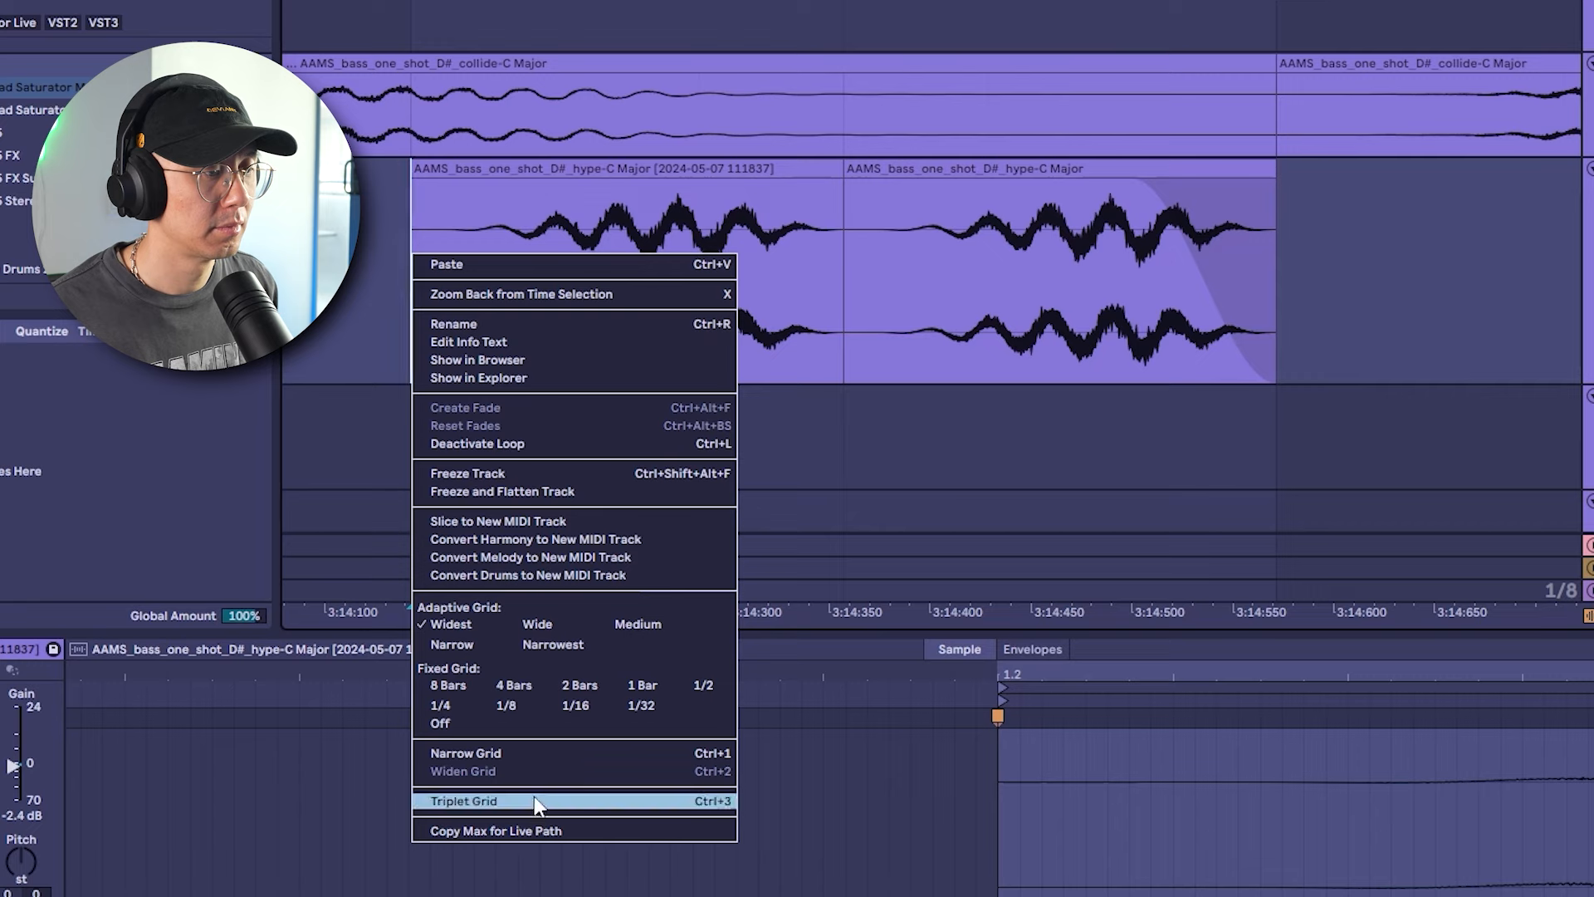
pyautogui.click(535, 795)
# Consolidate the first D#_hype clip at 114.2.1 and time-stretch it shorter to one 1/8 triplet grid division
pyautogui.rightClick(531, 171)
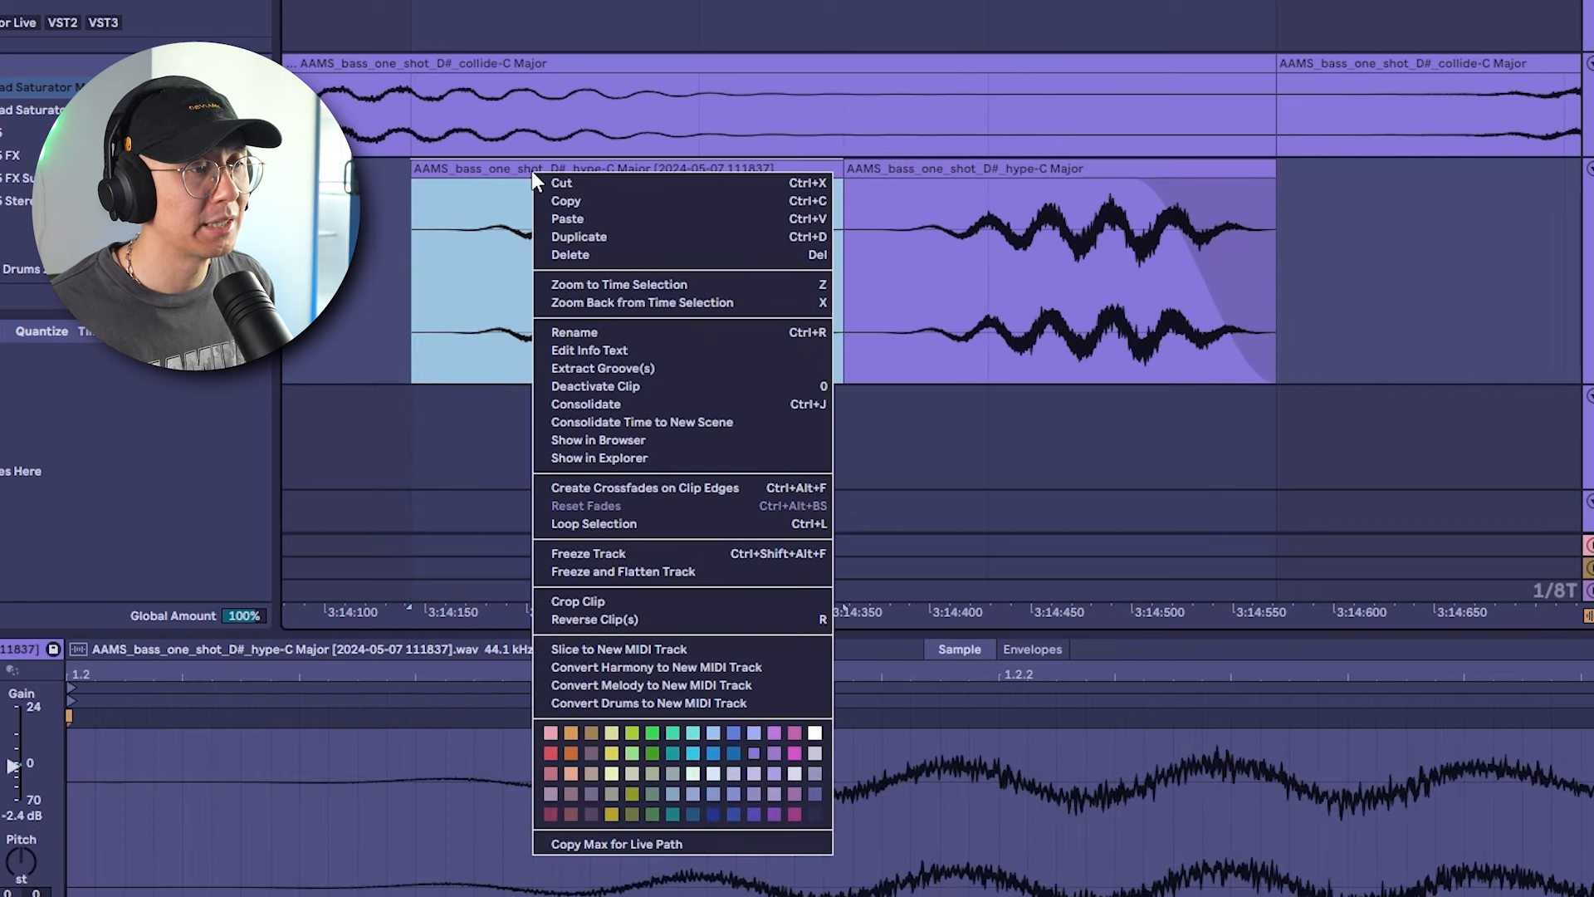
pyautogui.click(639, 403)
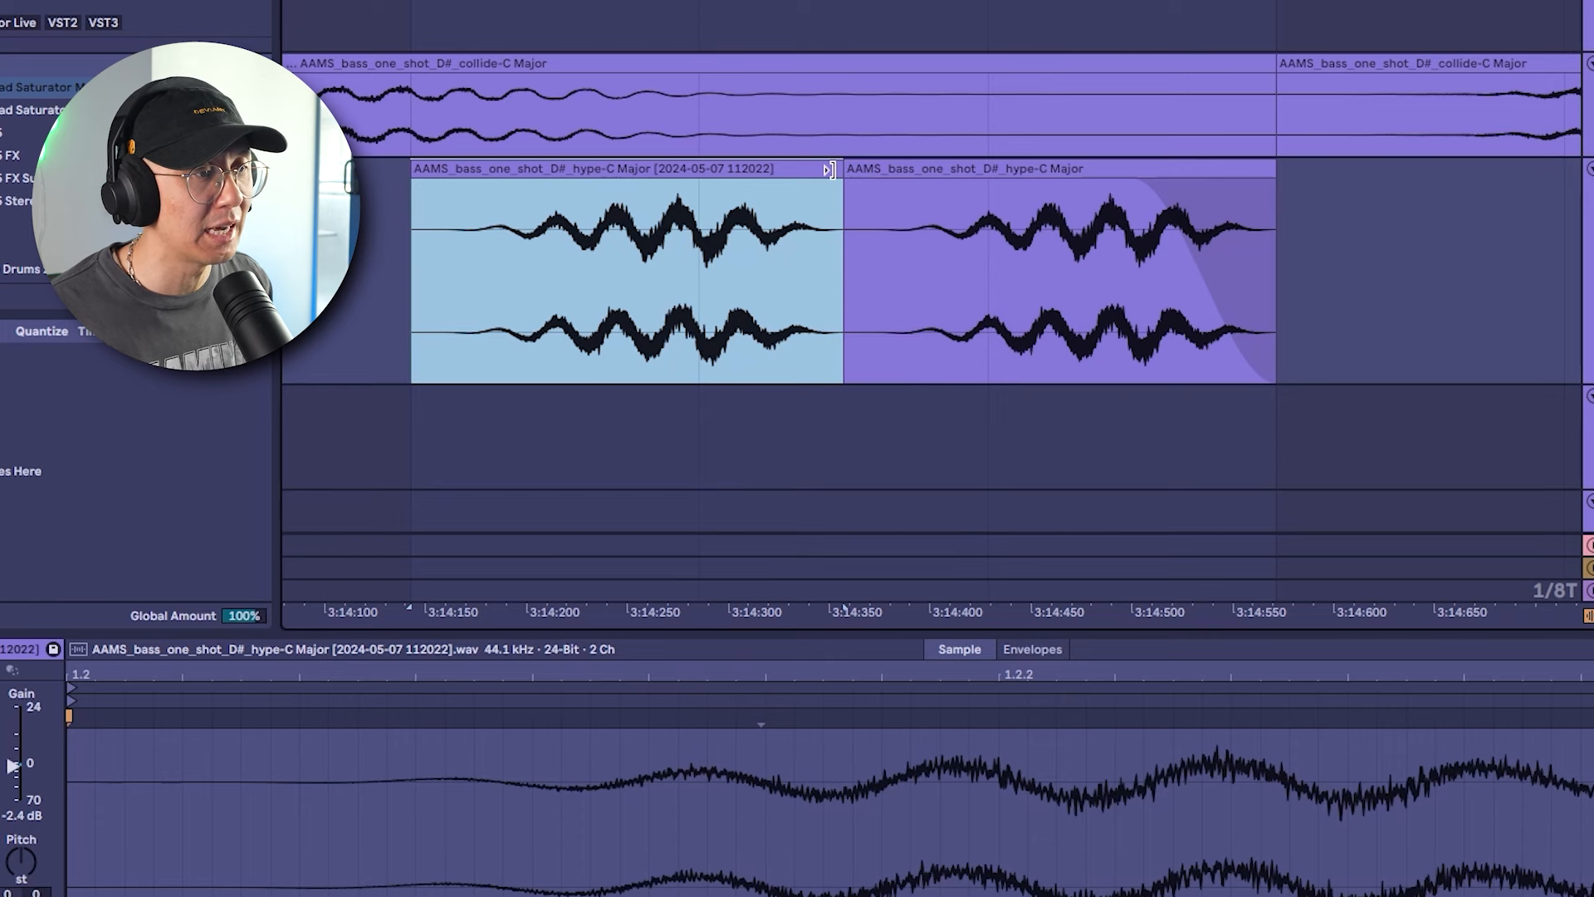
pyautogui.moveTo(829, 169); pyautogui.dragTo(705, 169)
pyautogui.click(420, 263)
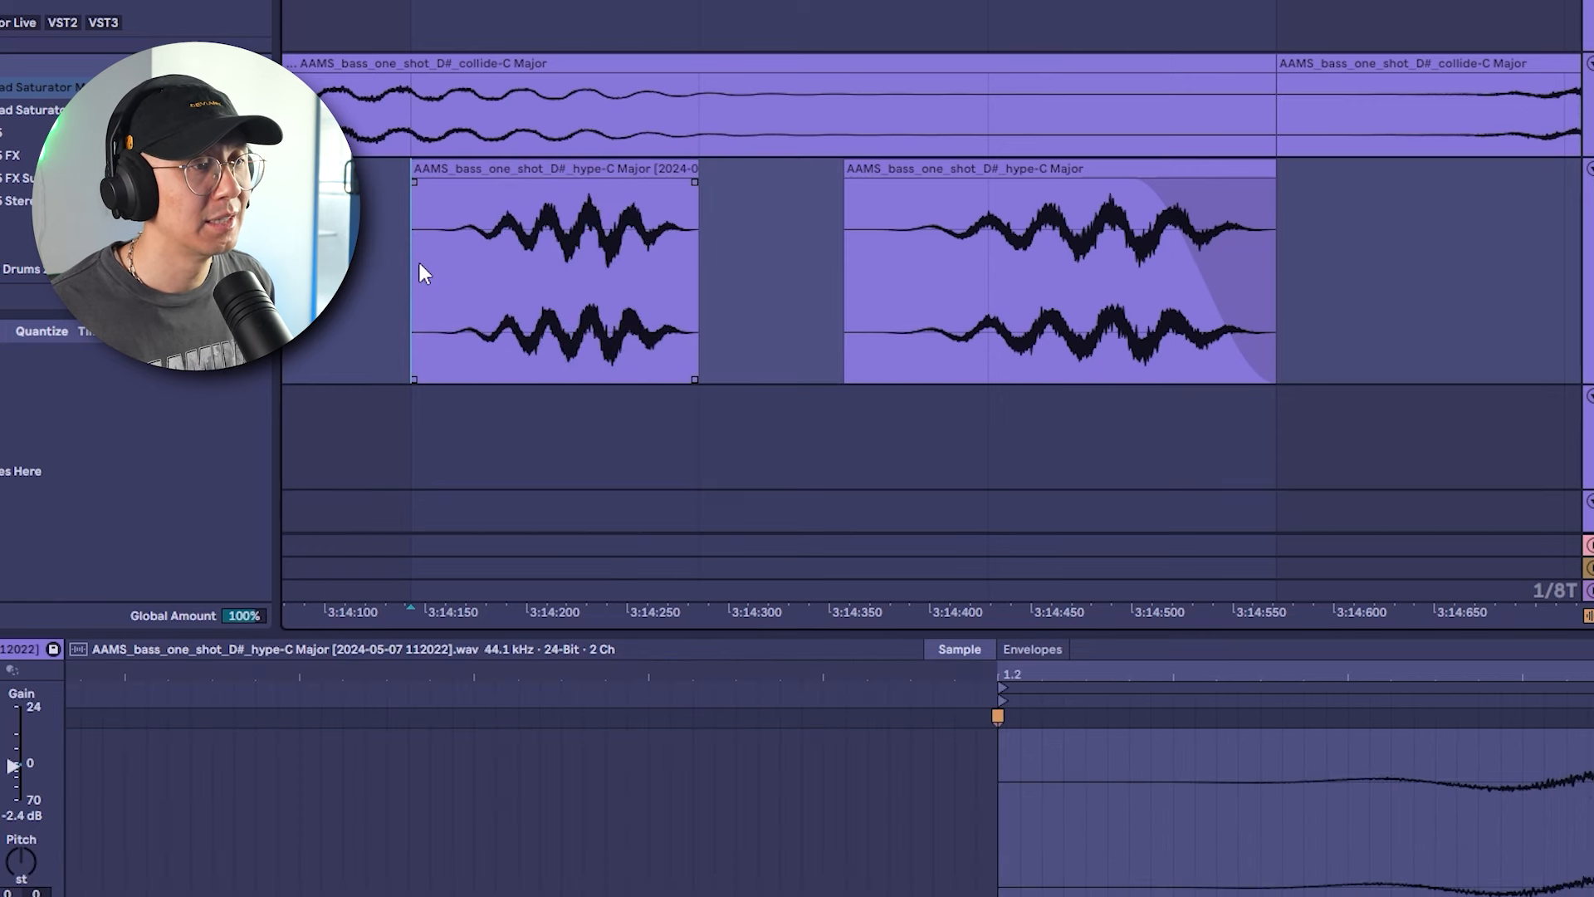
# Duplicate the shortened D#_hype clip twice so three triplet hits fill the beat from 114.2 to 114.3
pyautogui.click(511, 169)
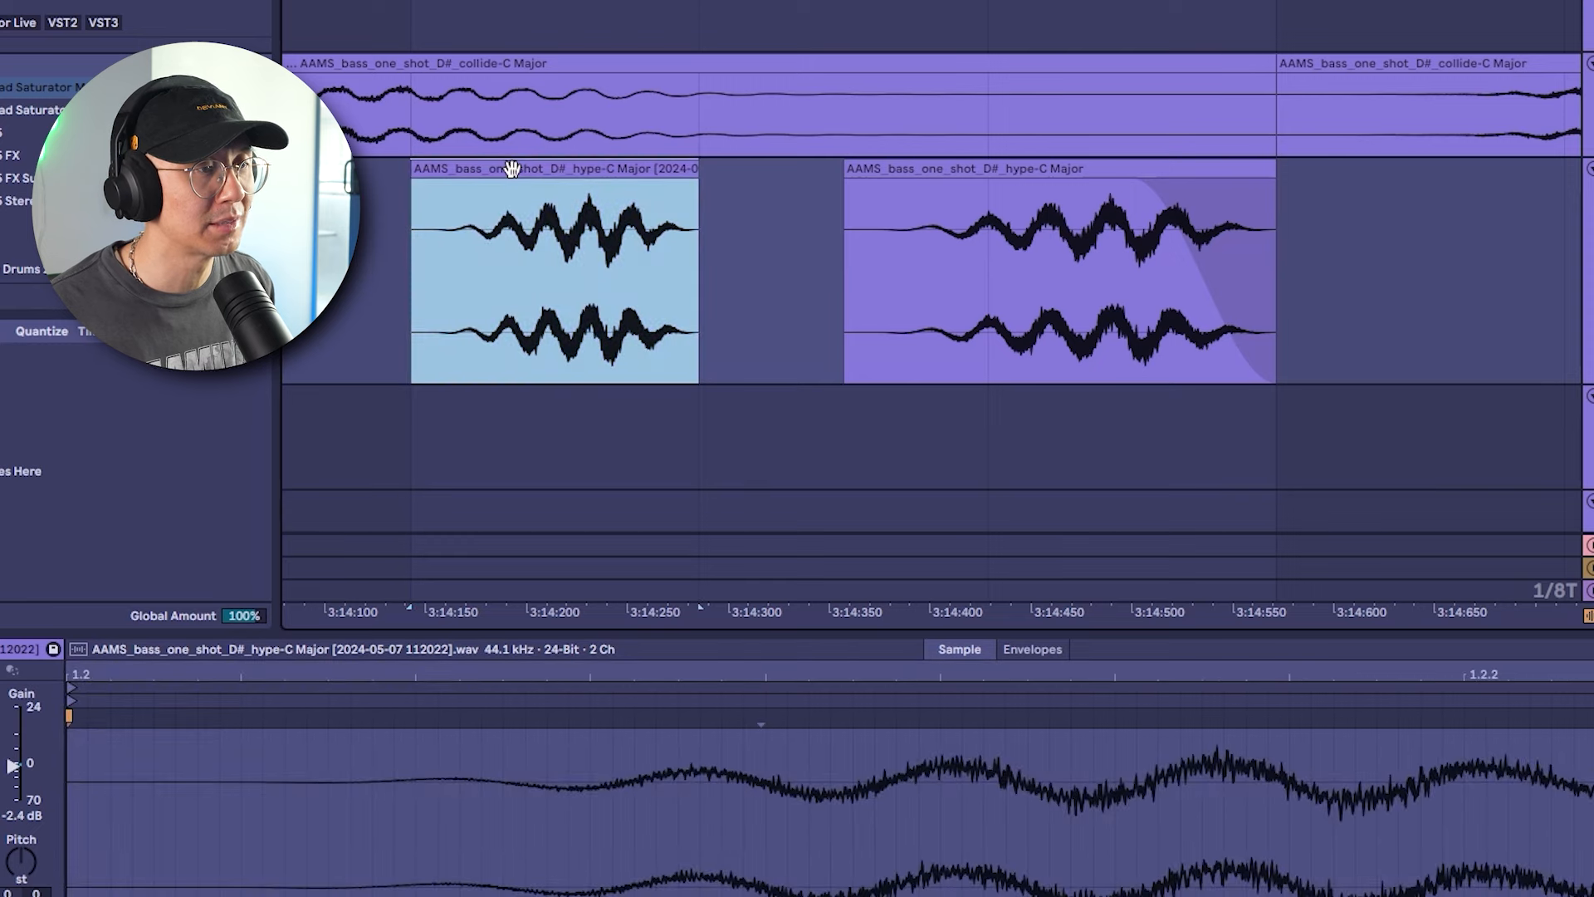
pyautogui.hotkey('ctrl', 'd')
pyautogui.hotkey('ctrl', 'd')
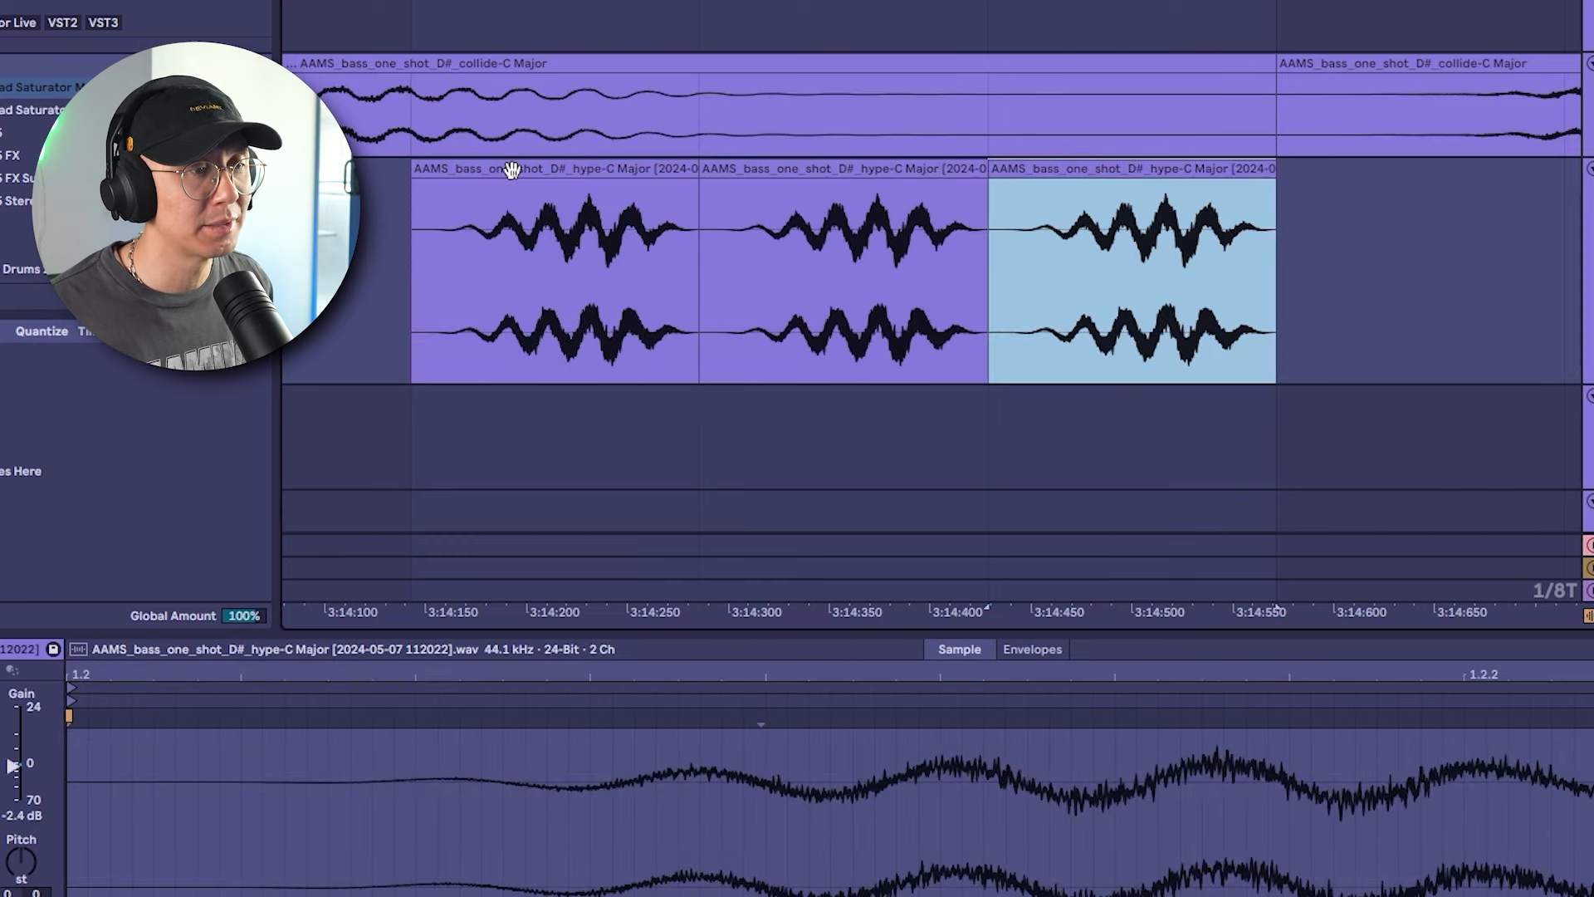
# Listen to the three D#_hype triplet hits from 114.2
pyautogui.click(412, 289)
pyautogui.press('space')
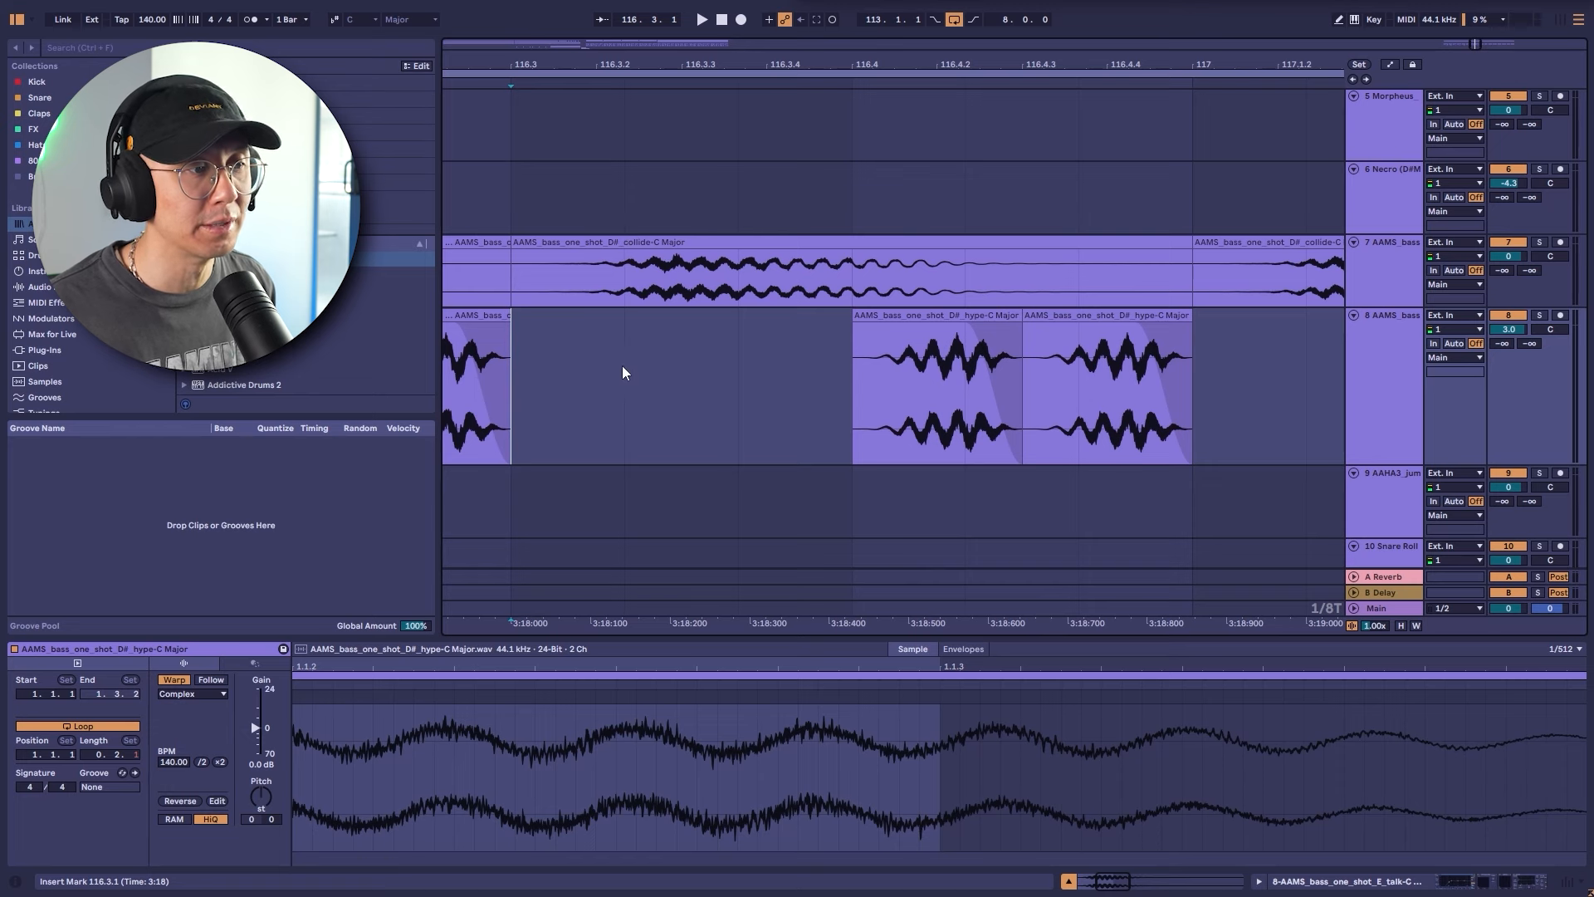
# Widen the triplet grid to 1/4T and reposition and lengthen the two D#_hype clips at 116.4 to one division each, ending at 117
pyautogui.moveTo(515, 404); pyautogui.dragTo(843, 402)
pyautogui.click(701, 373)
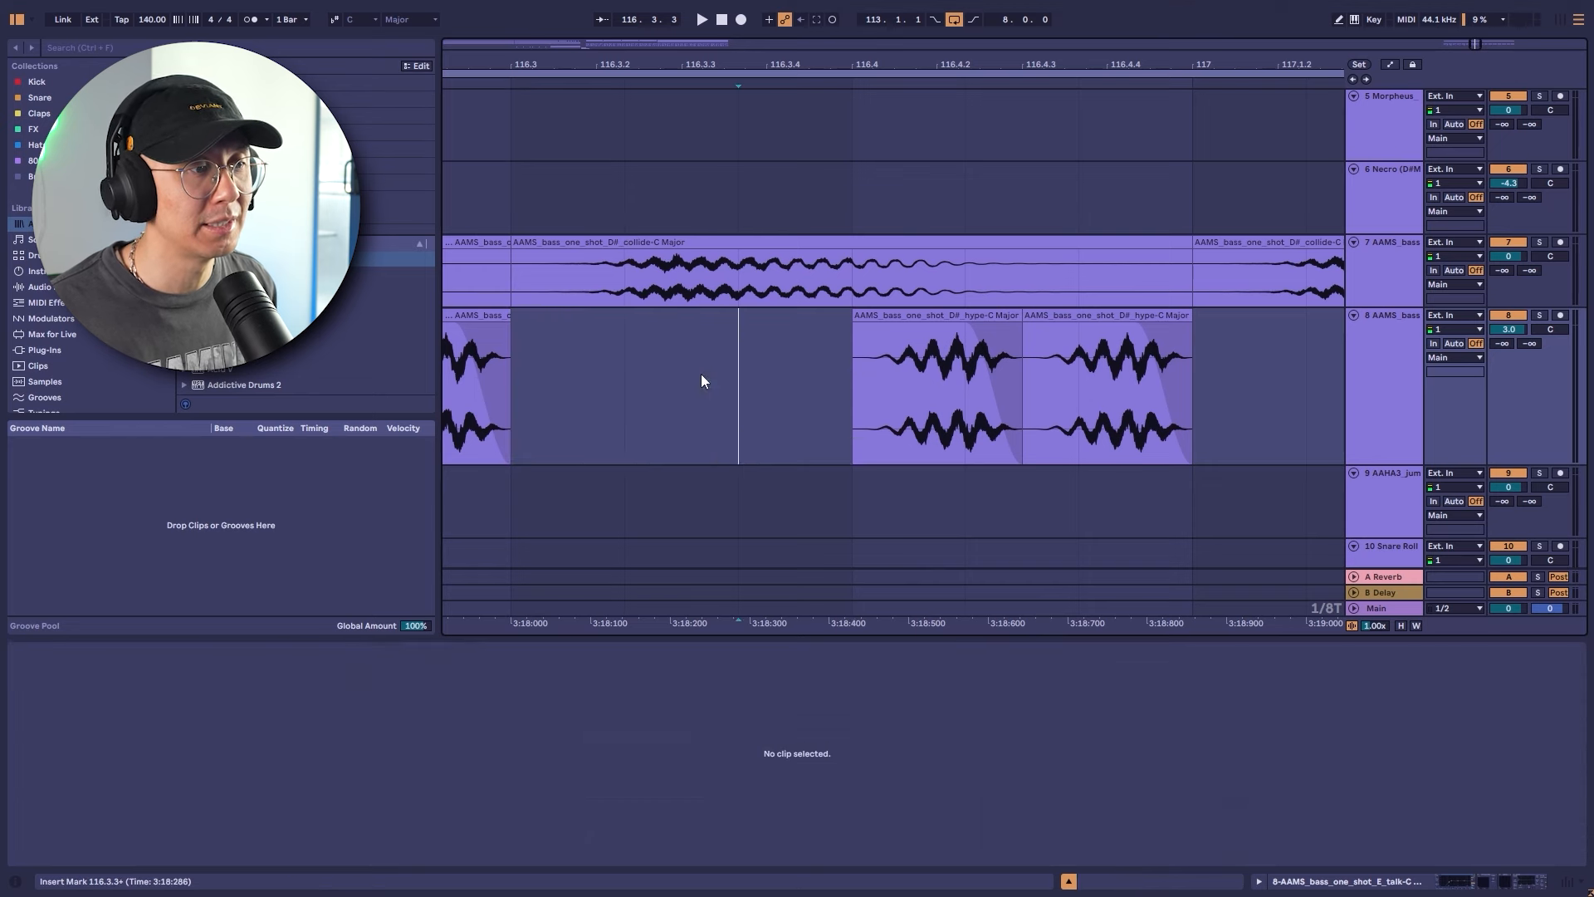
pyautogui.rightClick(699, 368)
pyautogui.click(727, 508)
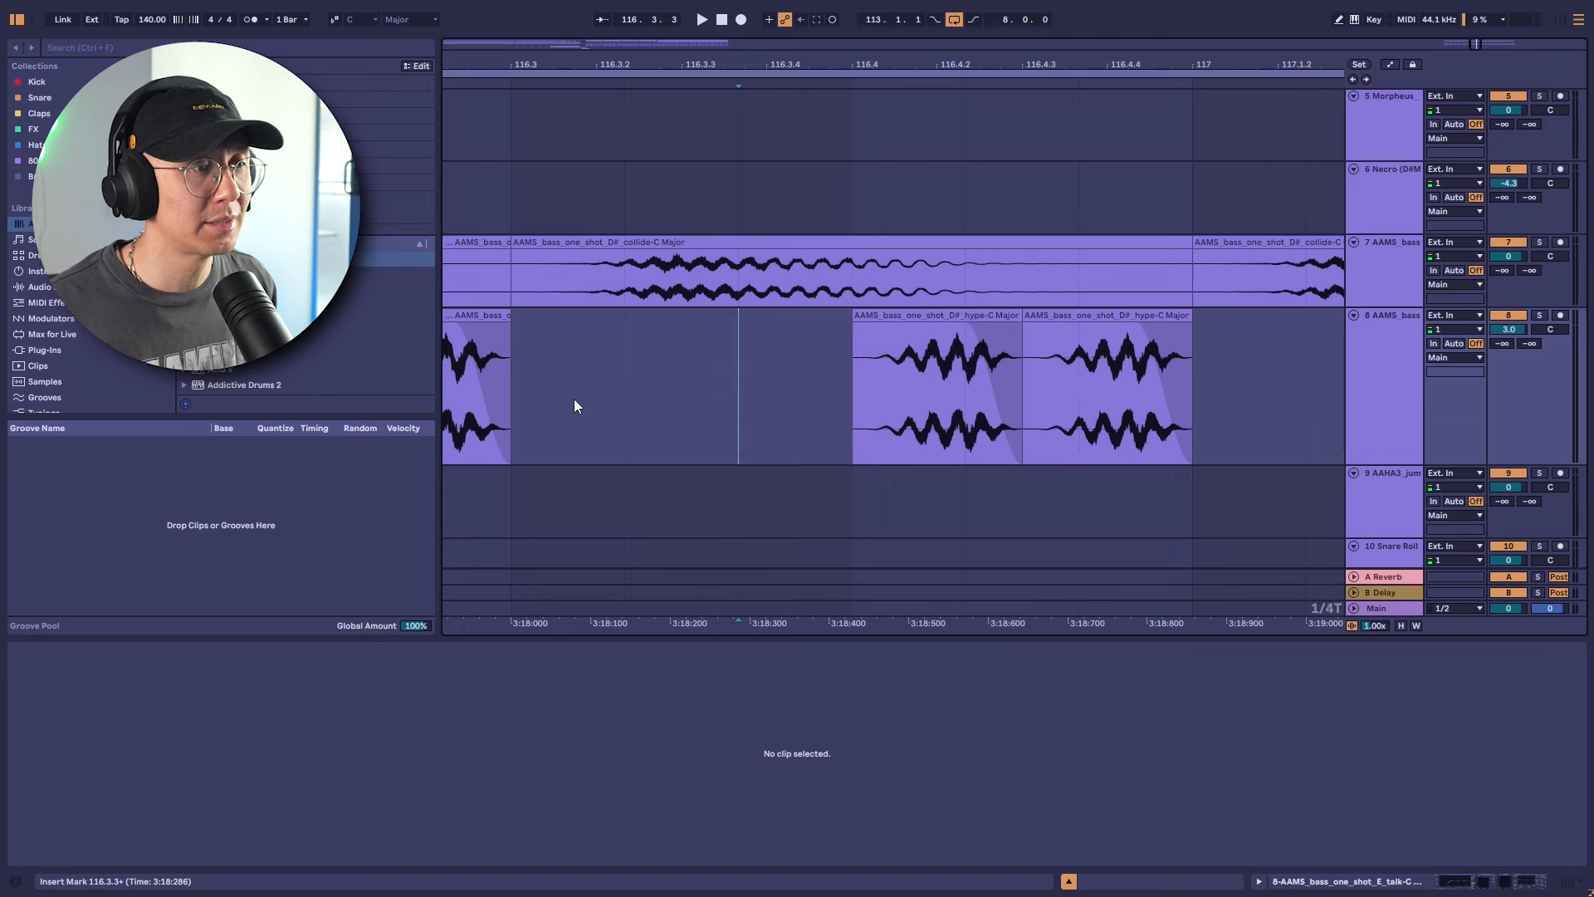
pyautogui.moveTo(574, 399); pyautogui.dragTo(1162, 403)
pyautogui.click(776, 383)
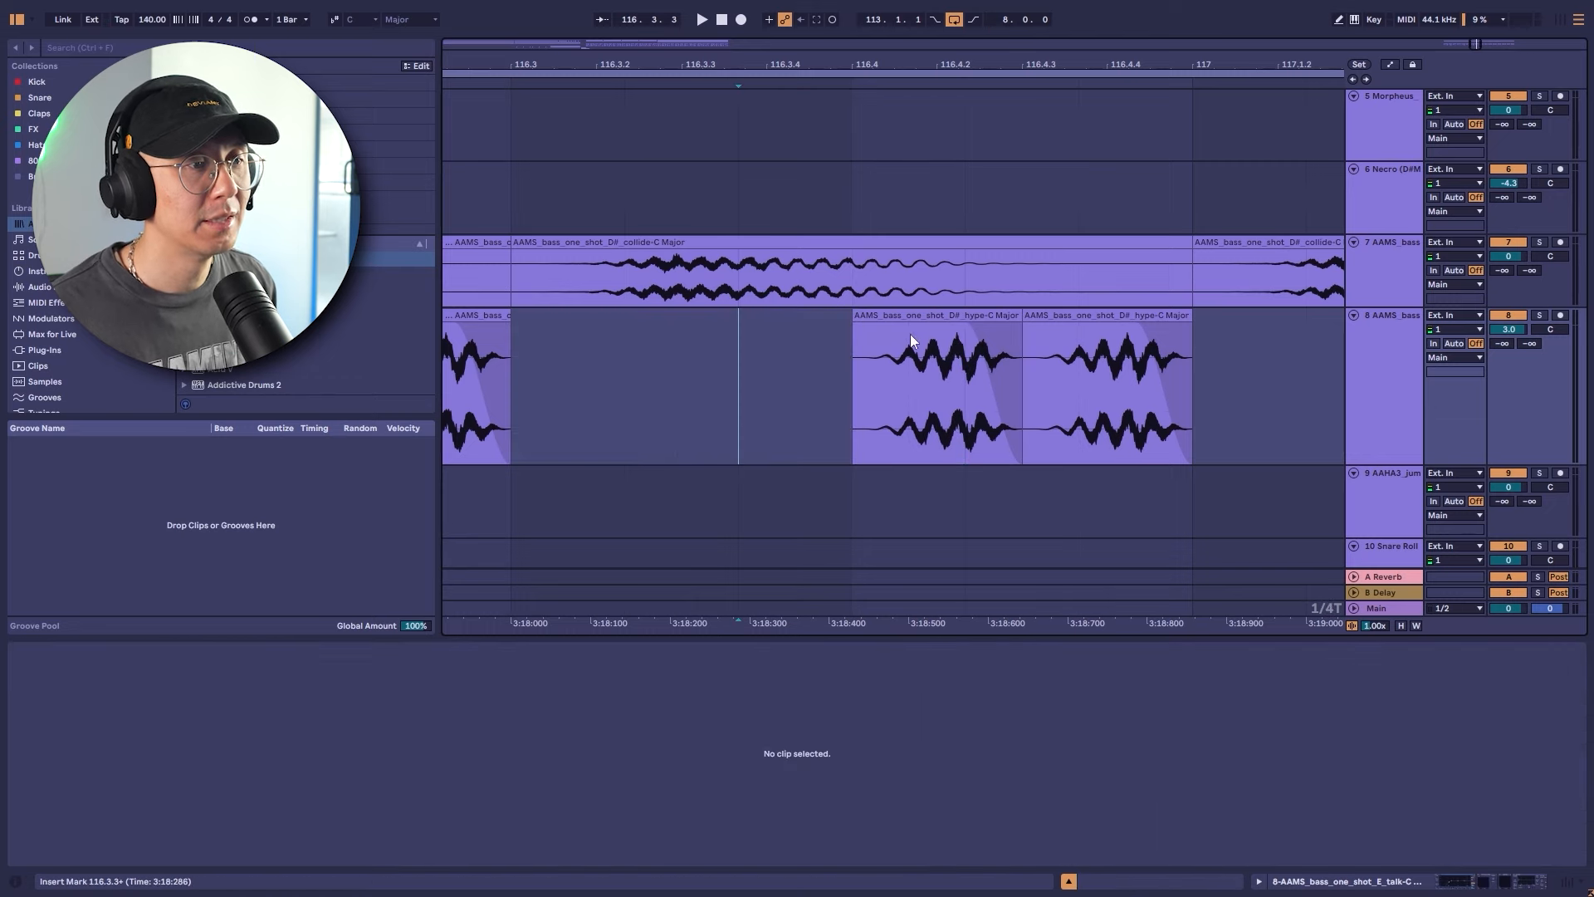
pyautogui.moveTo(926, 315); pyautogui.dragTo(814, 319)
pyautogui.moveTo(1053, 323); pyautogui.dragTo(966, 322)
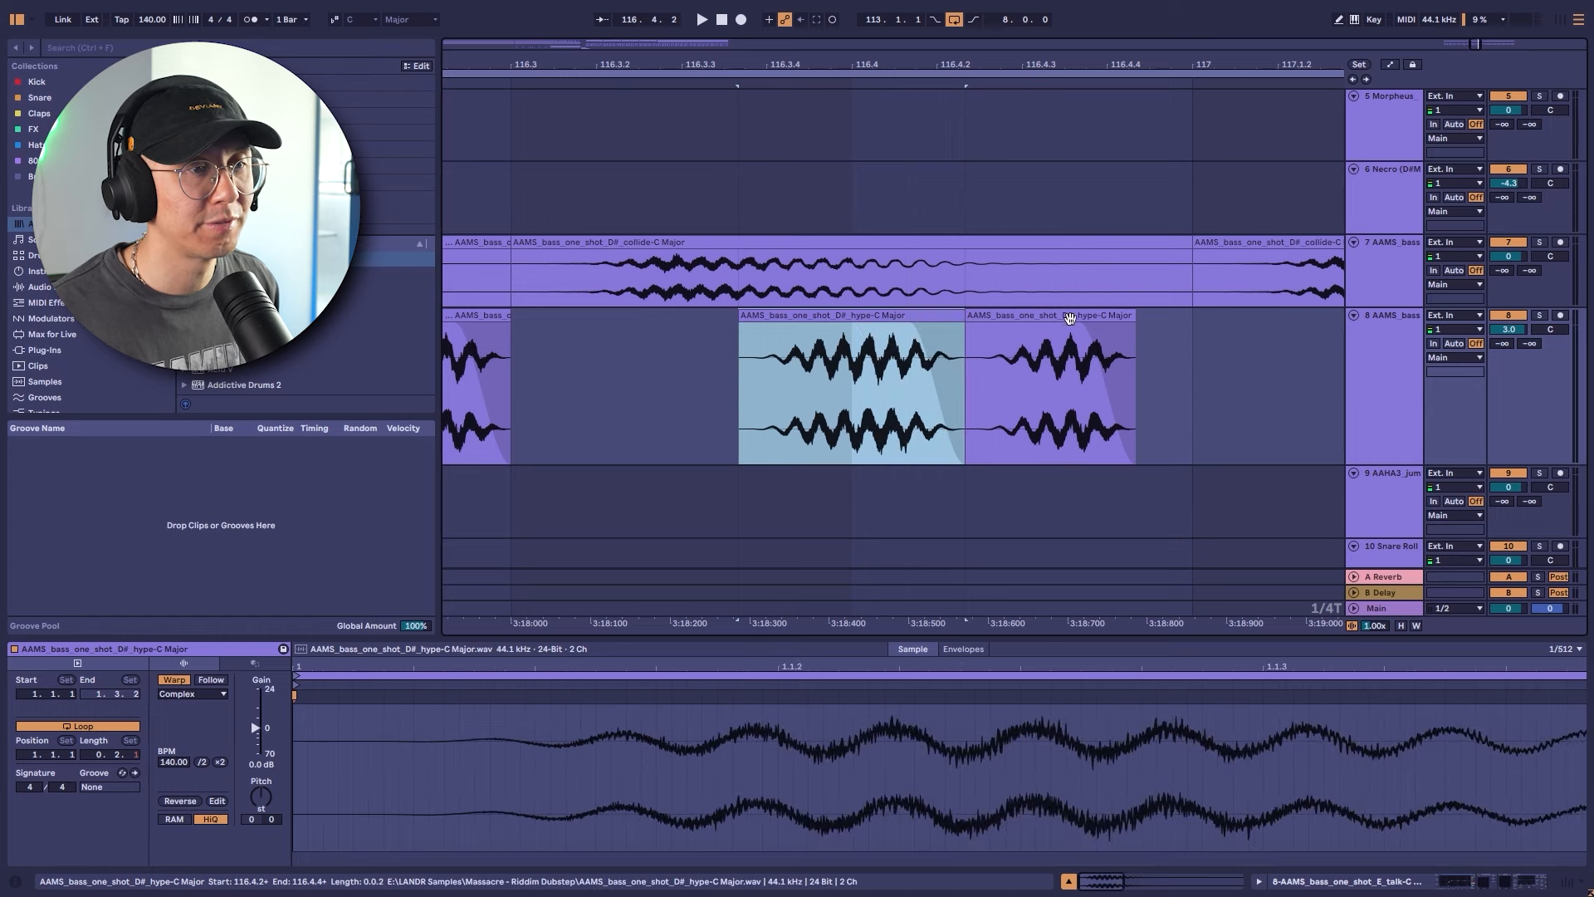
pyautogui.moveTo(1127, 320); pyautogui.dragTo(1194, 320)
# Play the adjusted triplet hits from 116.3 and the full bass pattern from bar 113
pyautogui.click(519, 401)
pyautogui.press('space')
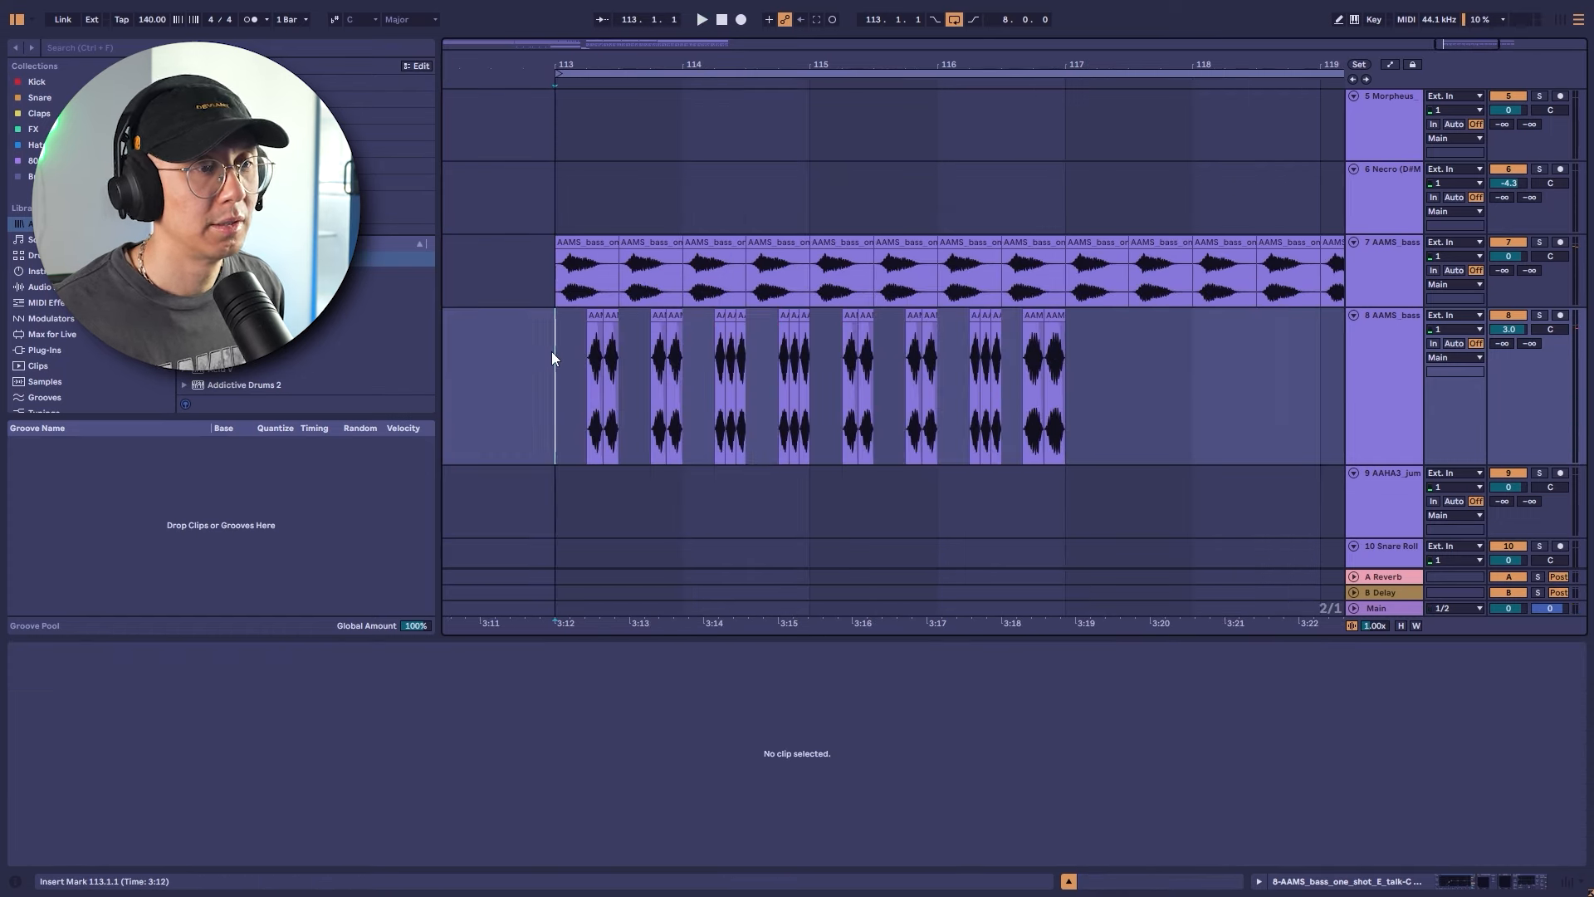
pyautogui.press('space')
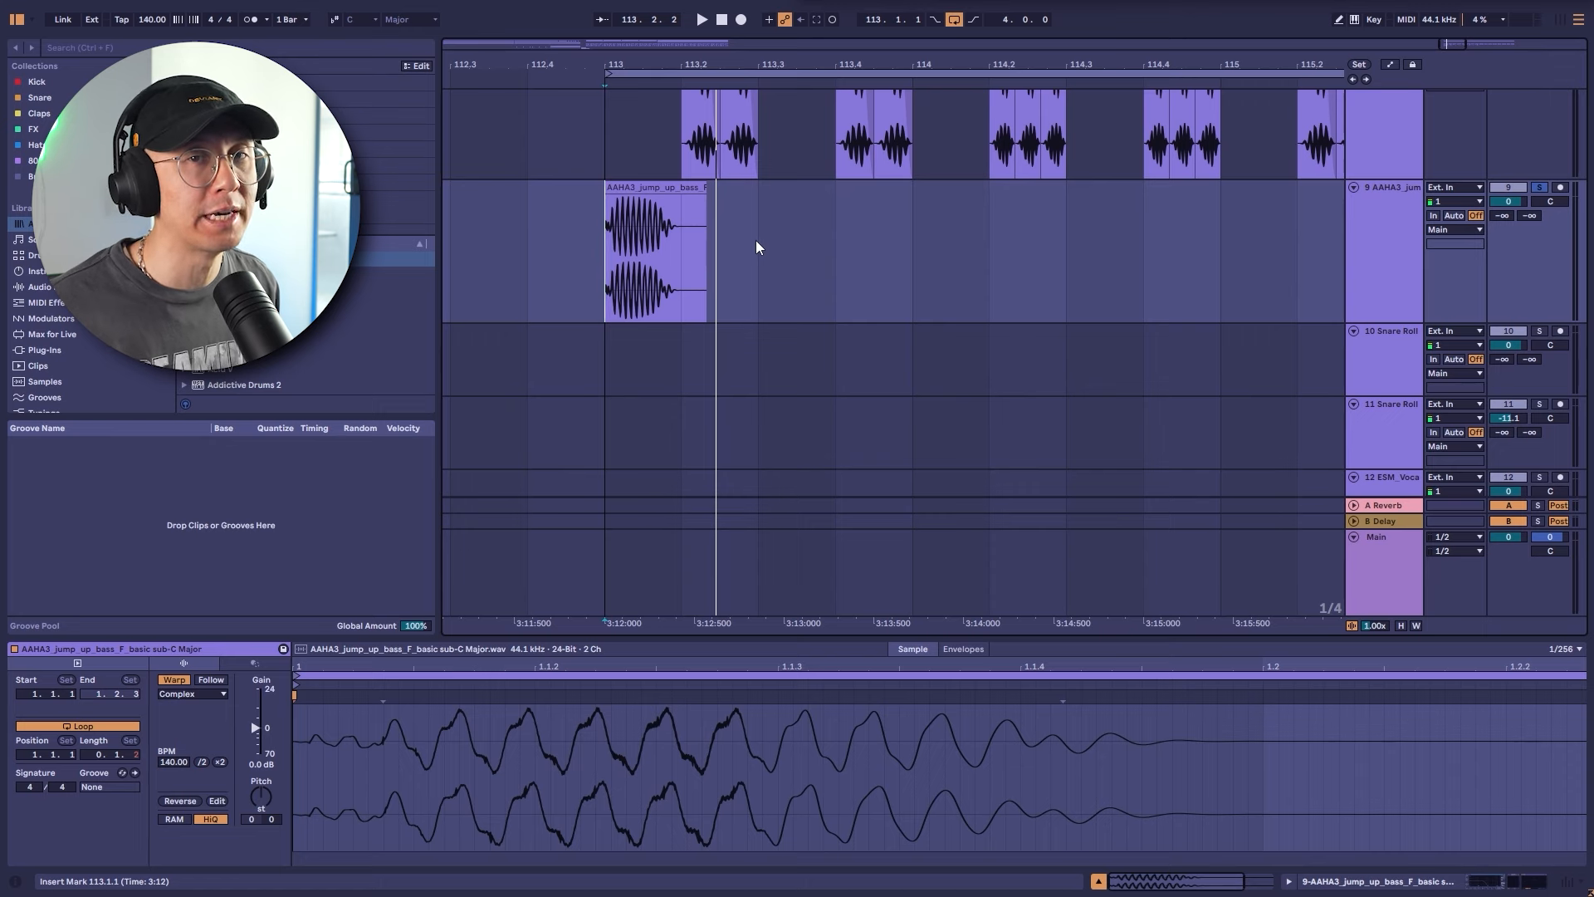
# Listen to the soloed AAHA3_jump_up_bass_F_basic sub clip from bar 113
pyautogui.click(608, 255)
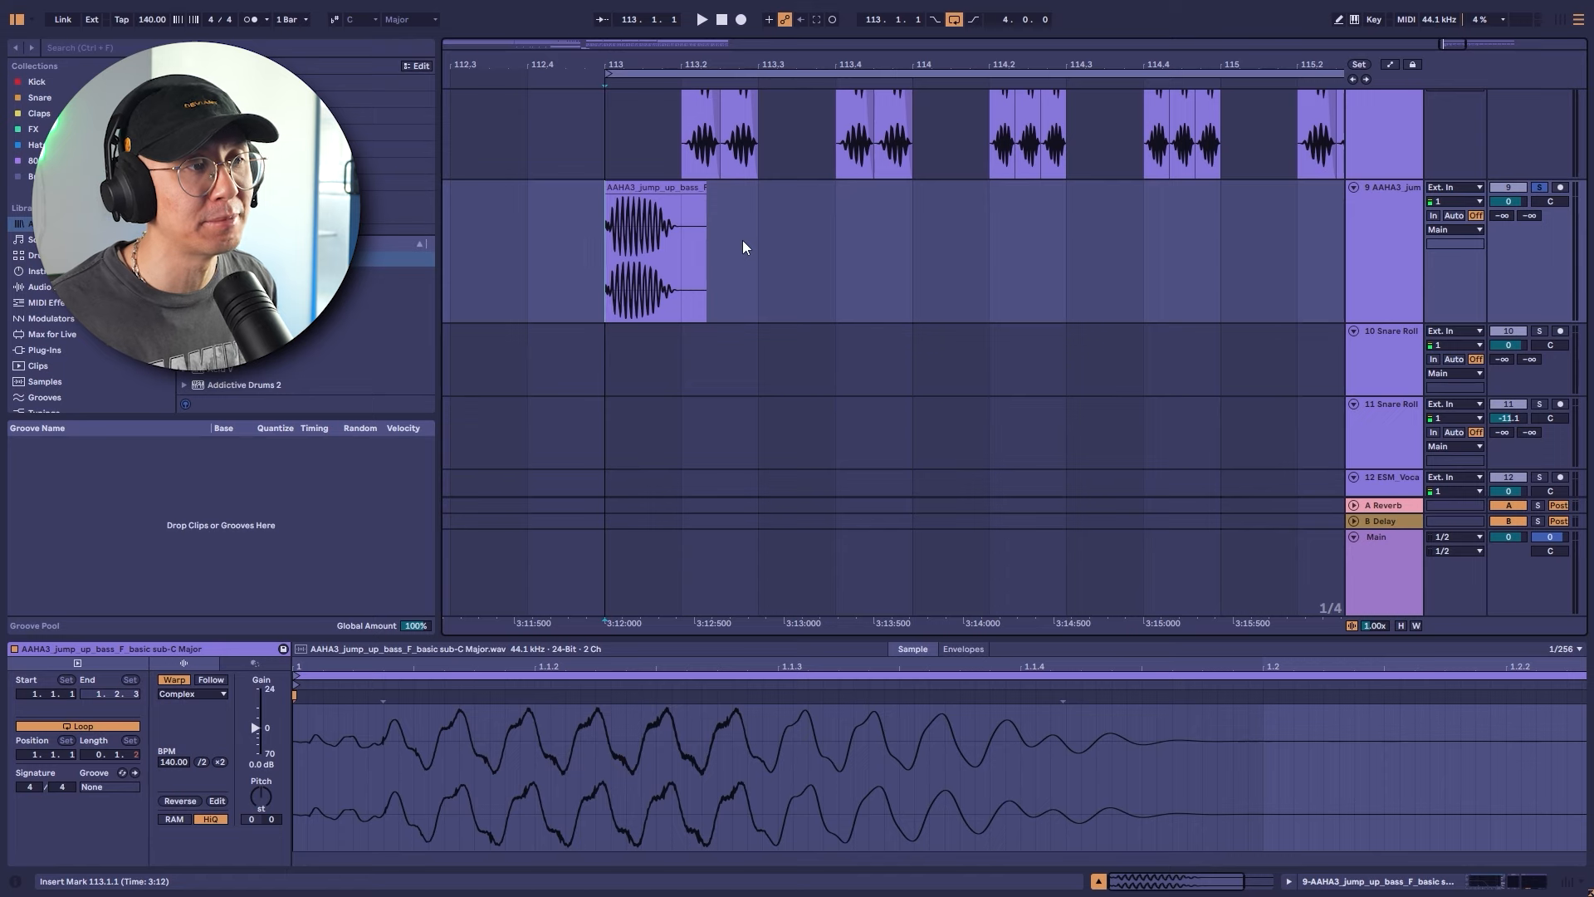
pyautogui.press('space')
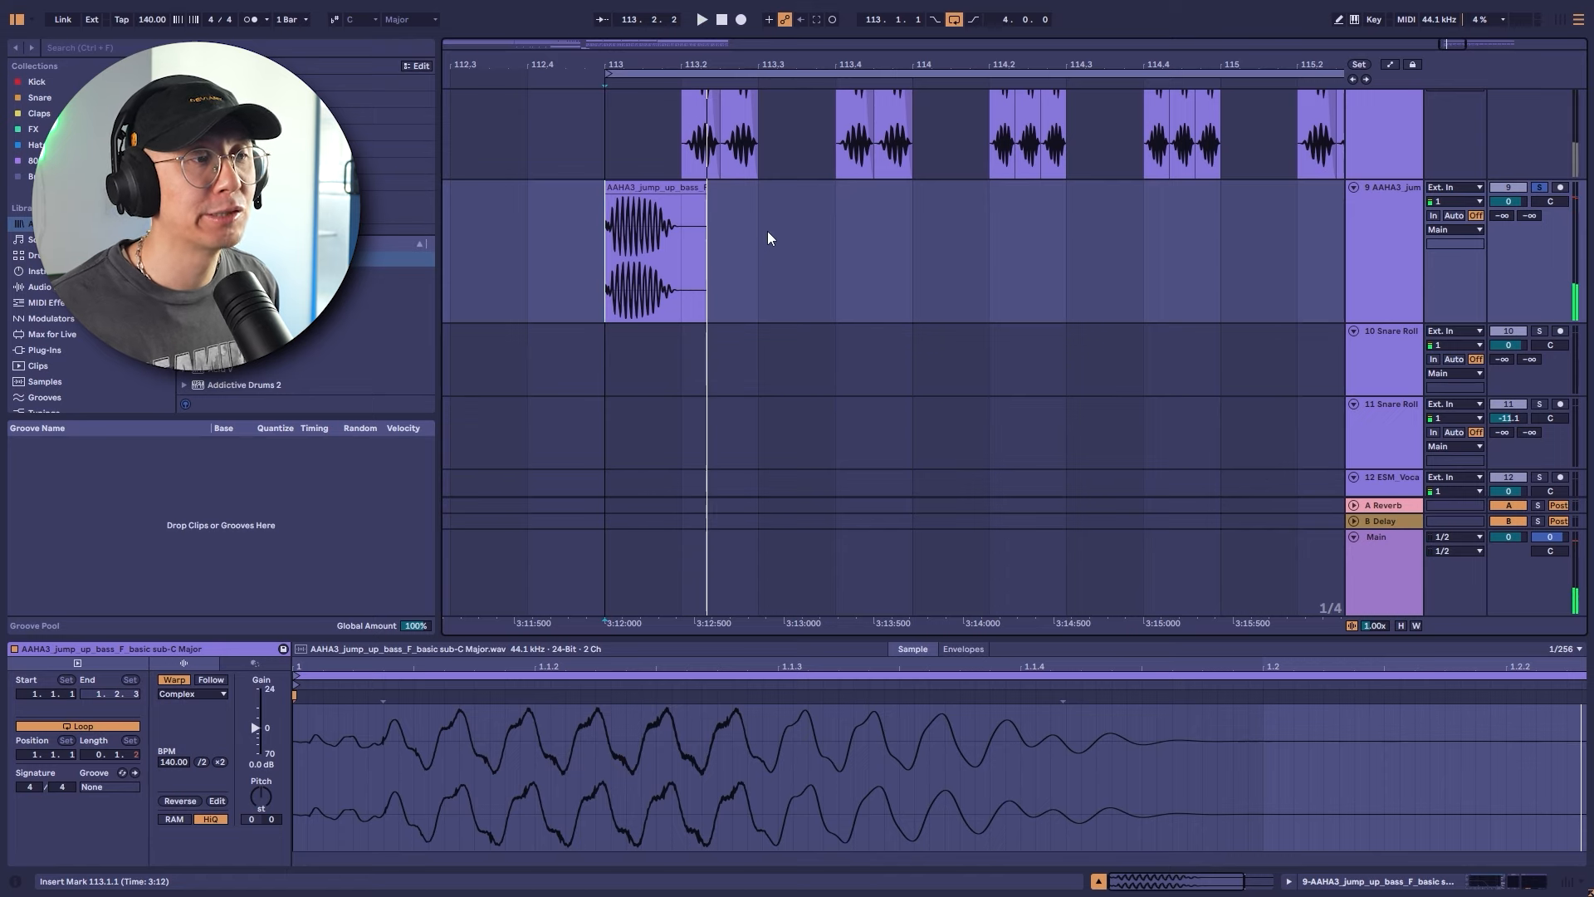
pyautogui.press('space')
# Duplicate the two-beat section from 113 to 113.3 on the sub track three times and play the four sub hits
pyautogui.moveTo(767, 231); pyautogui.dragTo(606, 230)
pyautogui.hotkey('ctrl', 'd')
pyautogui.hotkey('ctrl', 'd')
pyautogui.hotkey('ctrl', 'd')
pyautogui.click(600, 253)
pyautogui.press('space')
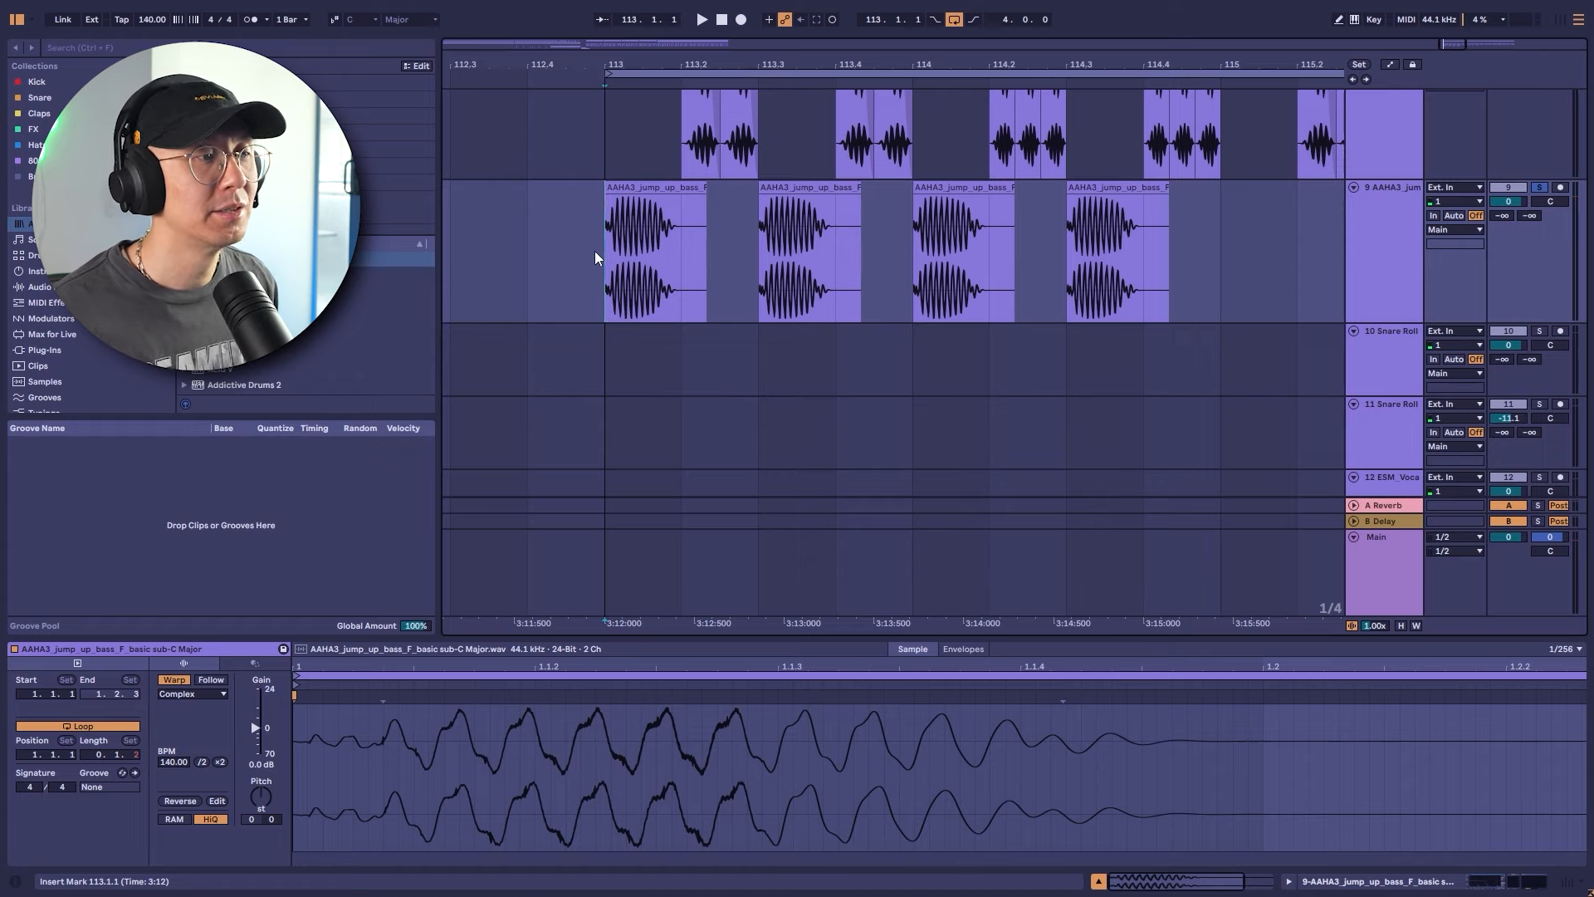
# Enable the triplet grid, copy the sub clip into the gap before 113.3 and listen to the result
pyautogui.rightClick(616, 353)
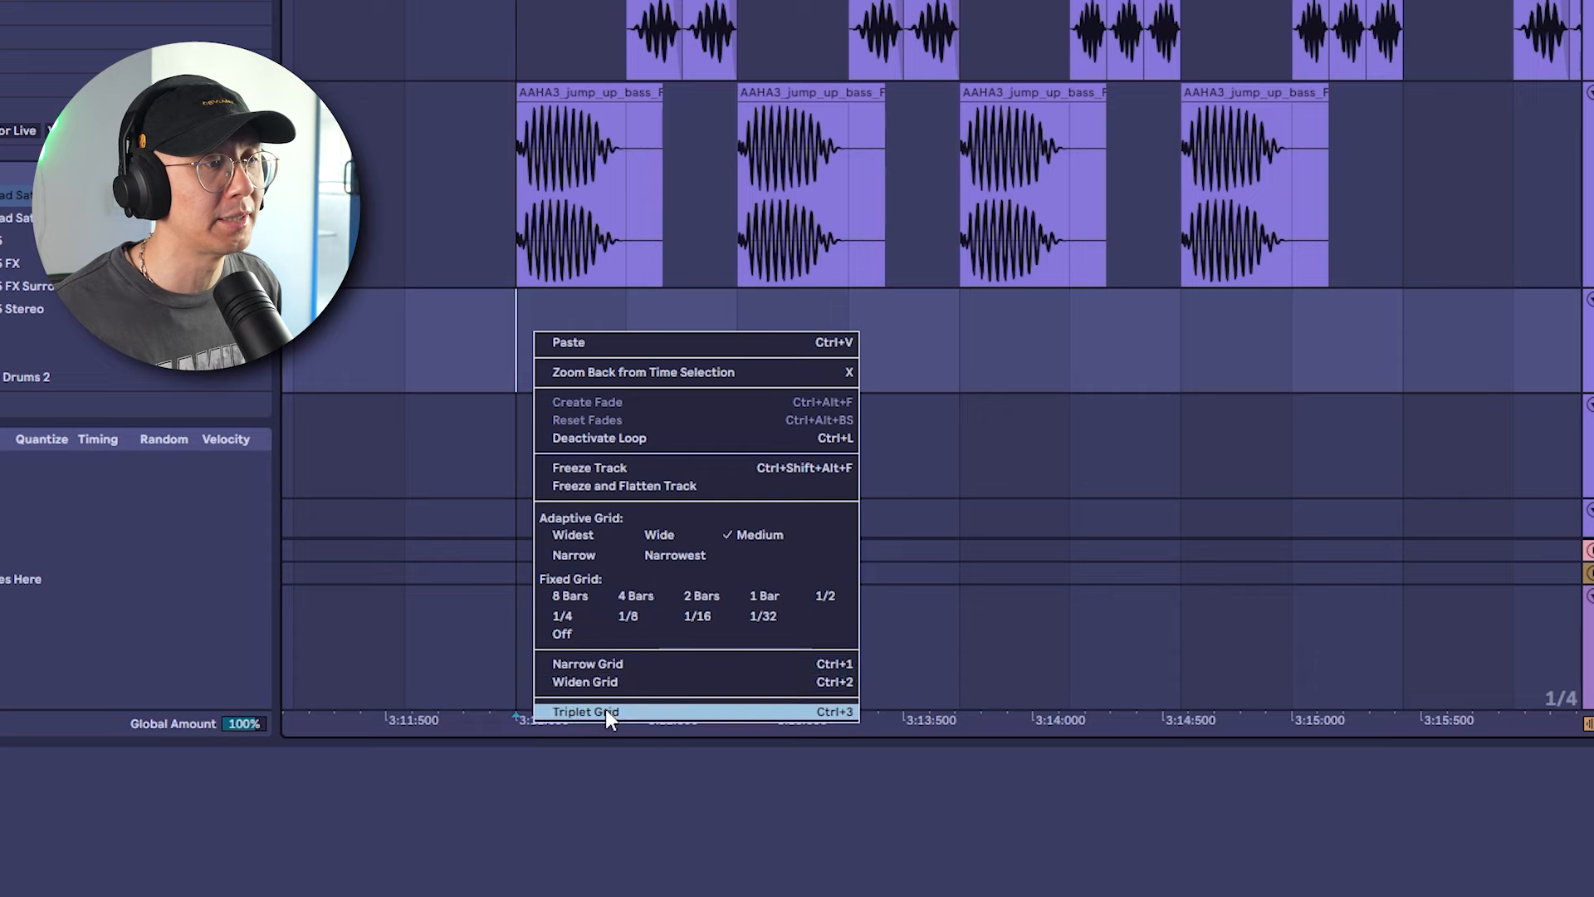
pyautogui.click(605, 711)
pyautogui.moveTo(575, 214)
pyautogui.mouseDown()
pyautogui.moveTo(531, 213)
pyautogui.moveTo(712, 253)
pyautogui.moveTo(721, 241)
pyautogui.mouseUp()
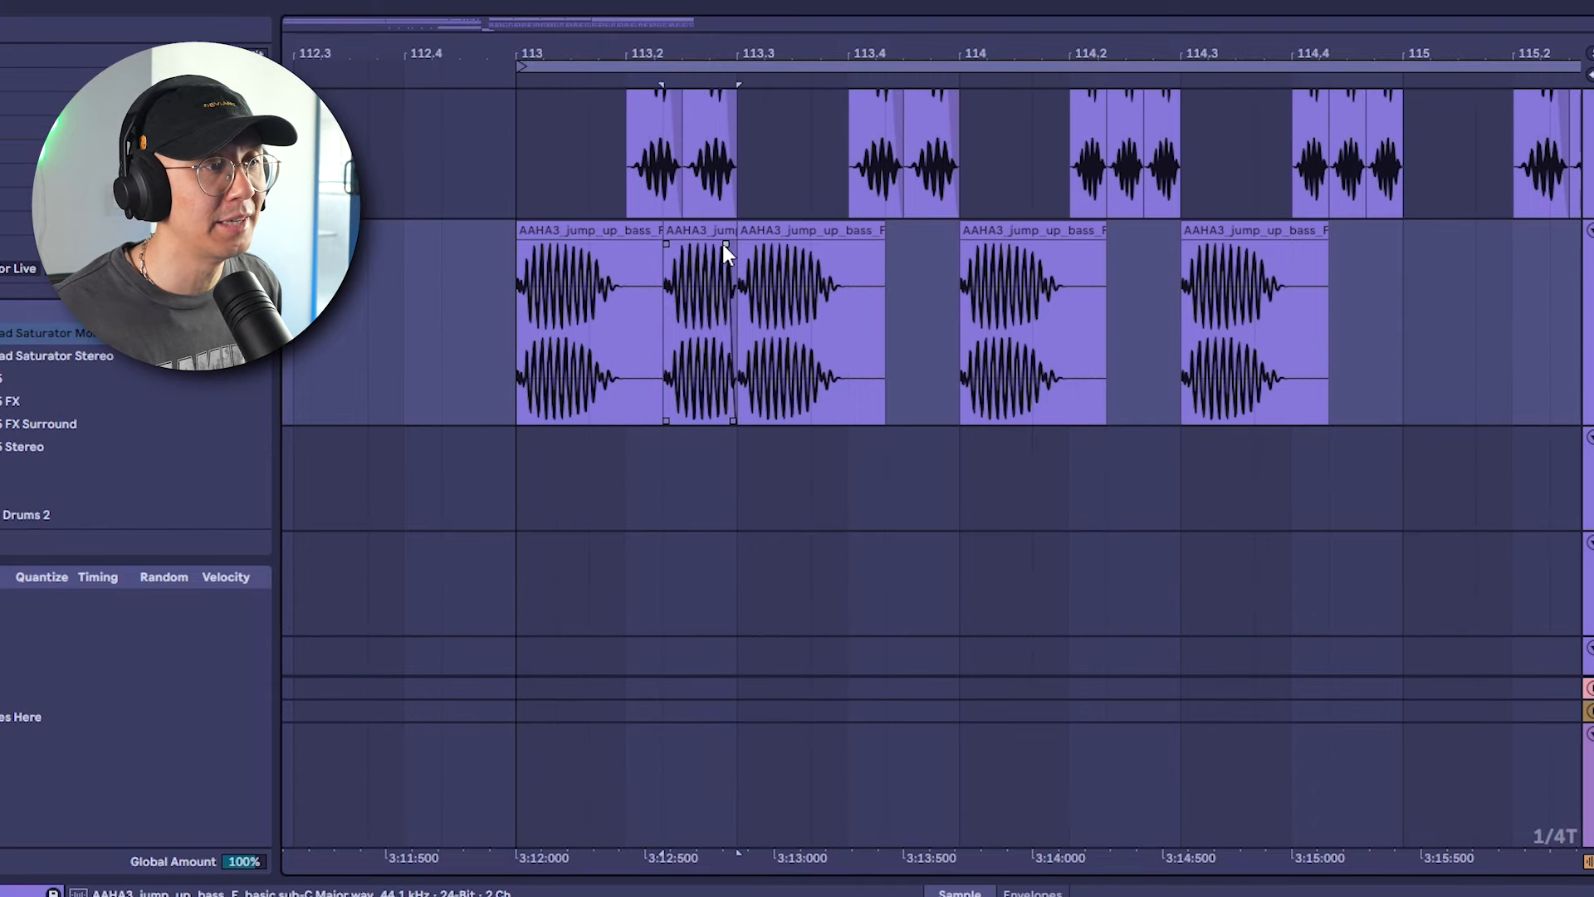
pyautogui.click(486, 386)
pyautogui.press('space')
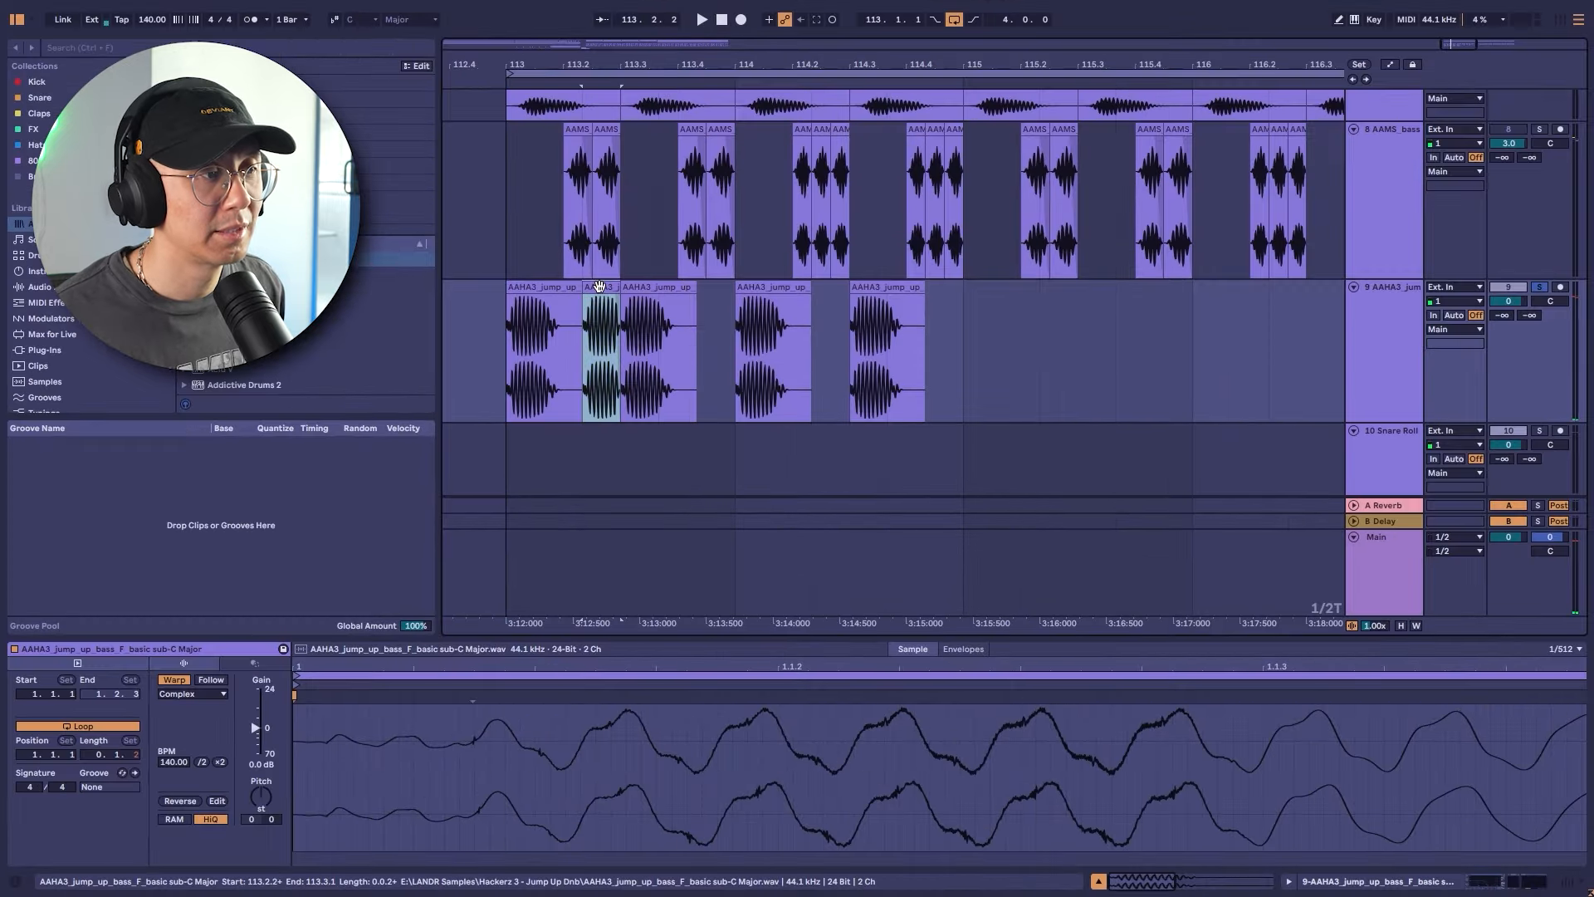
# Copy the short sub clip into the gaps before 114 and 114.3, and duplicate it three times to fill 114.3 to 115
pyautogui.moveTo(599, 287); pyautogui.dragTo(829, 314)
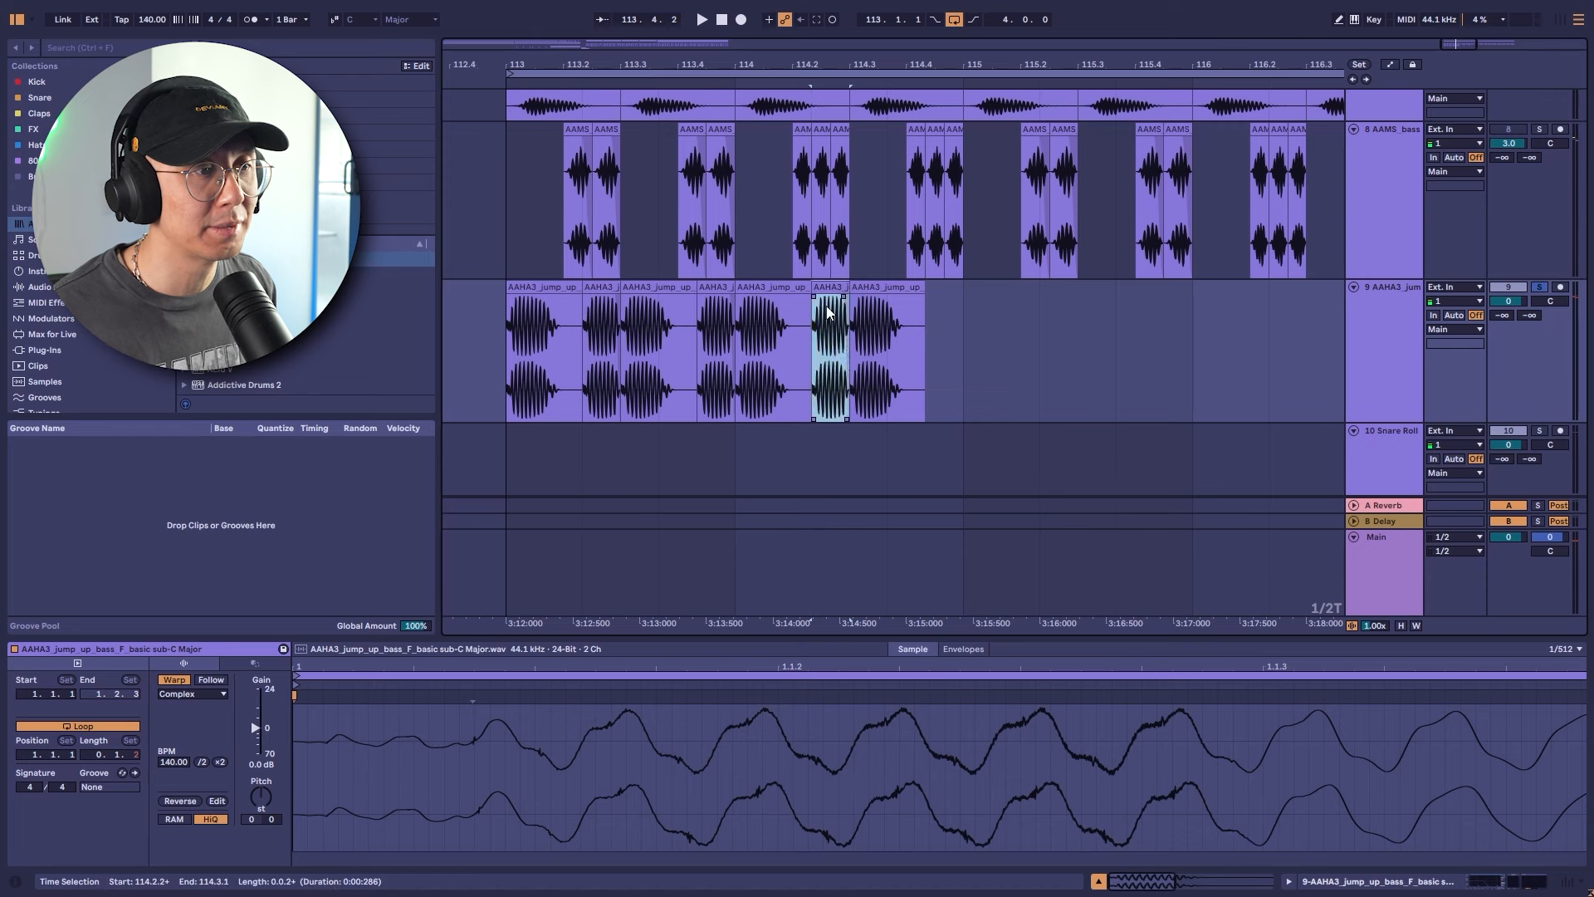
pyautogui.hotkey('ctrl', 'd')
pyautogui.hotkey('ctrl', 'd')
pyautogui.hotkey('ctrl', 'd')
# Play the finished sub pattern from bar 113 on its own and together with both bass tracks
pyautogui.click(508, 377)
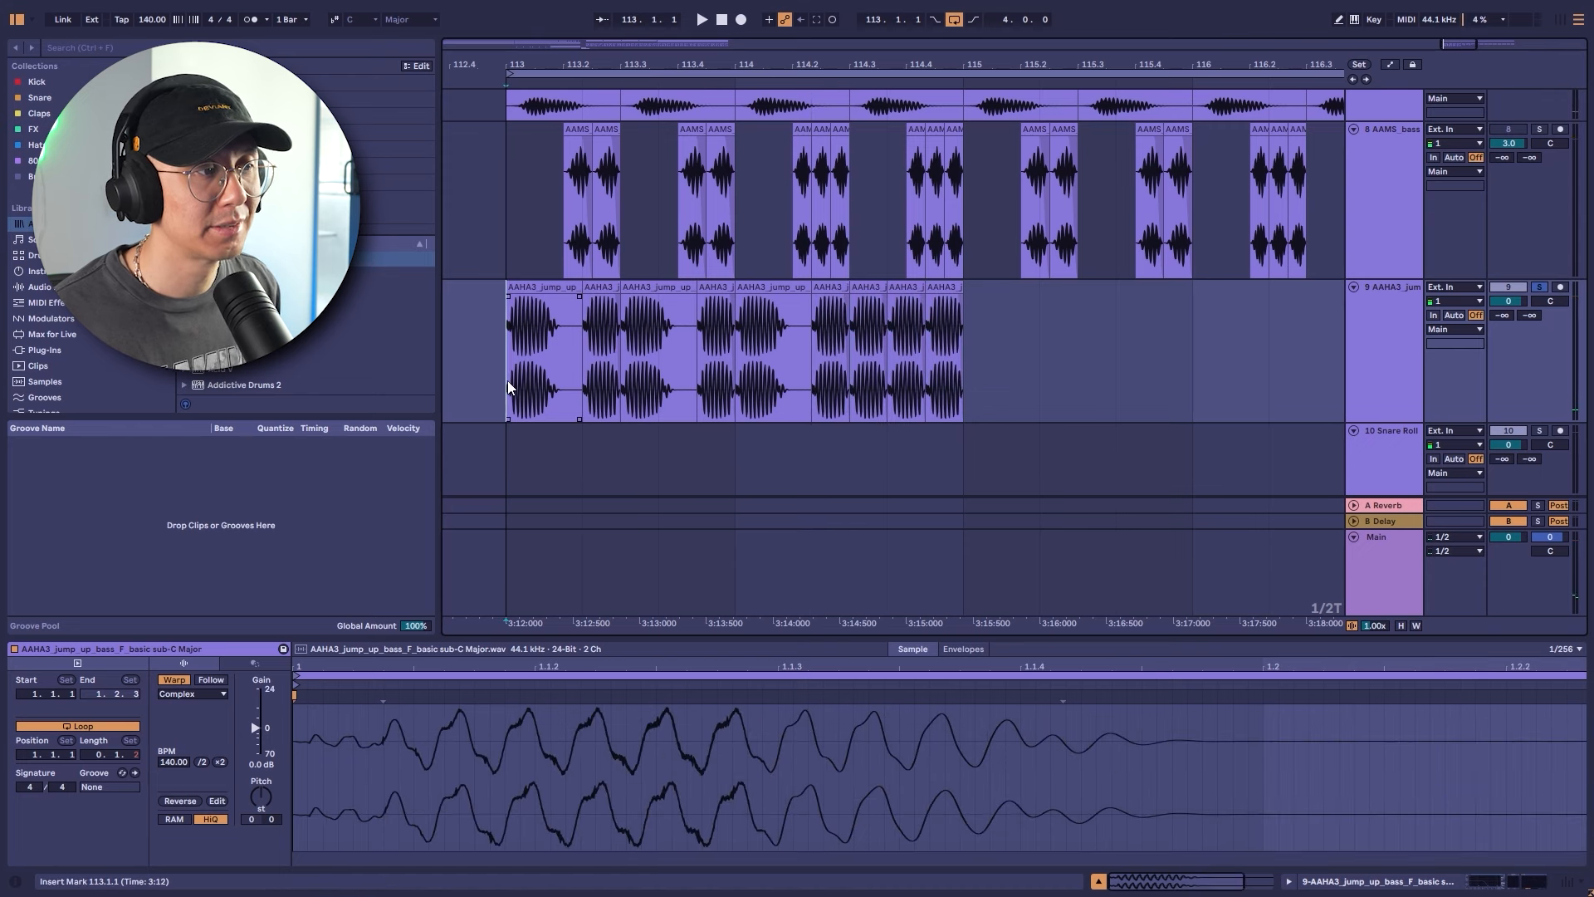
pyautogui.press('space')
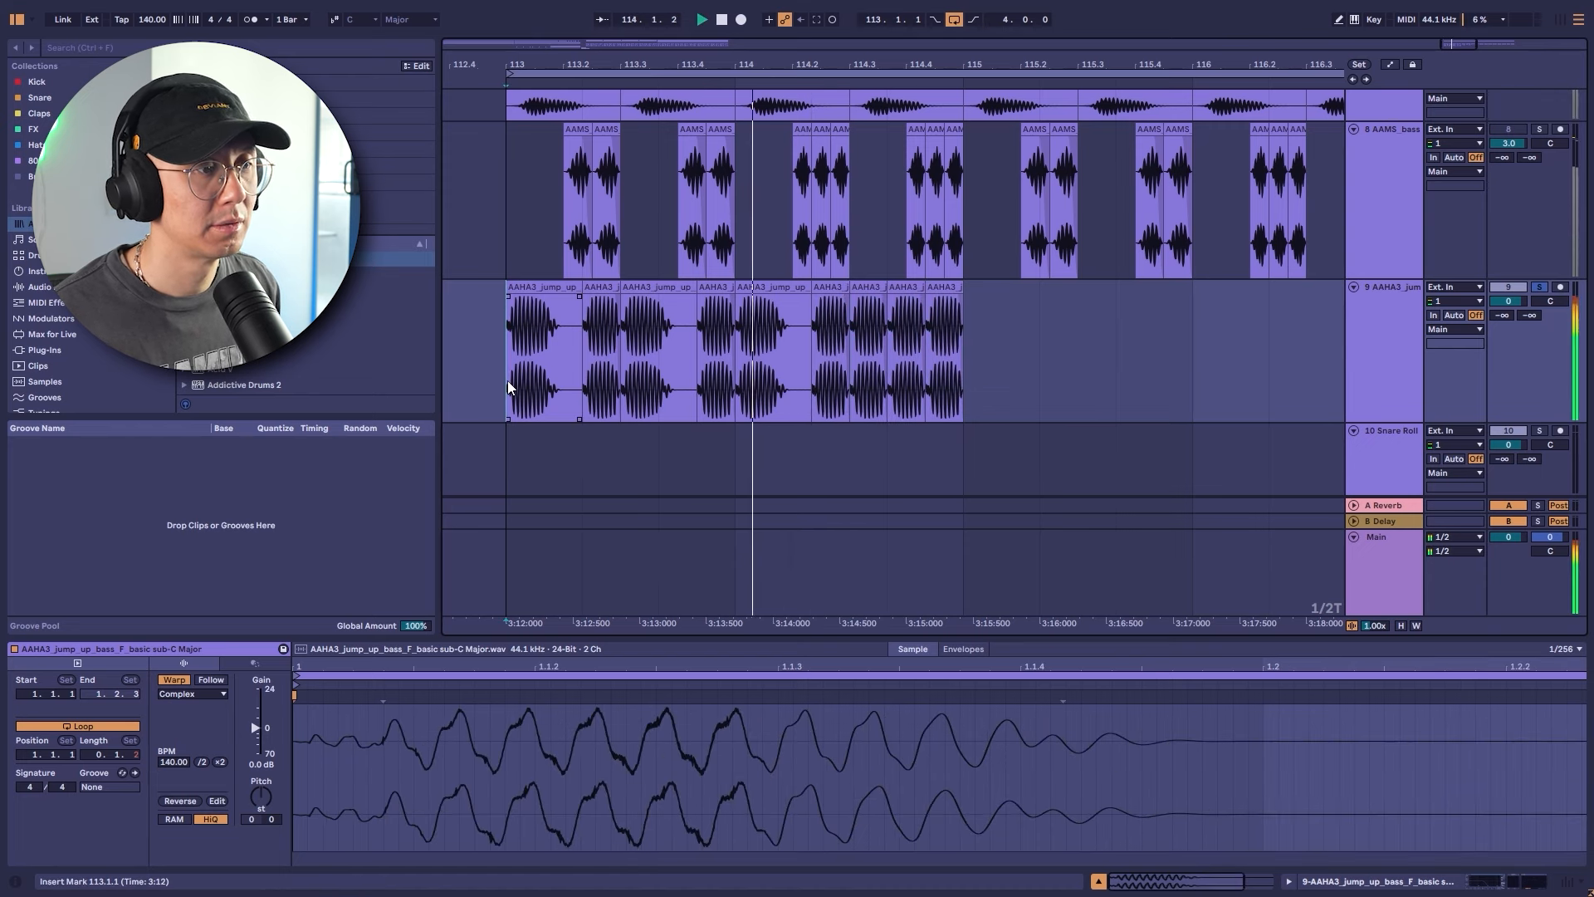
pyautogui.press('space')
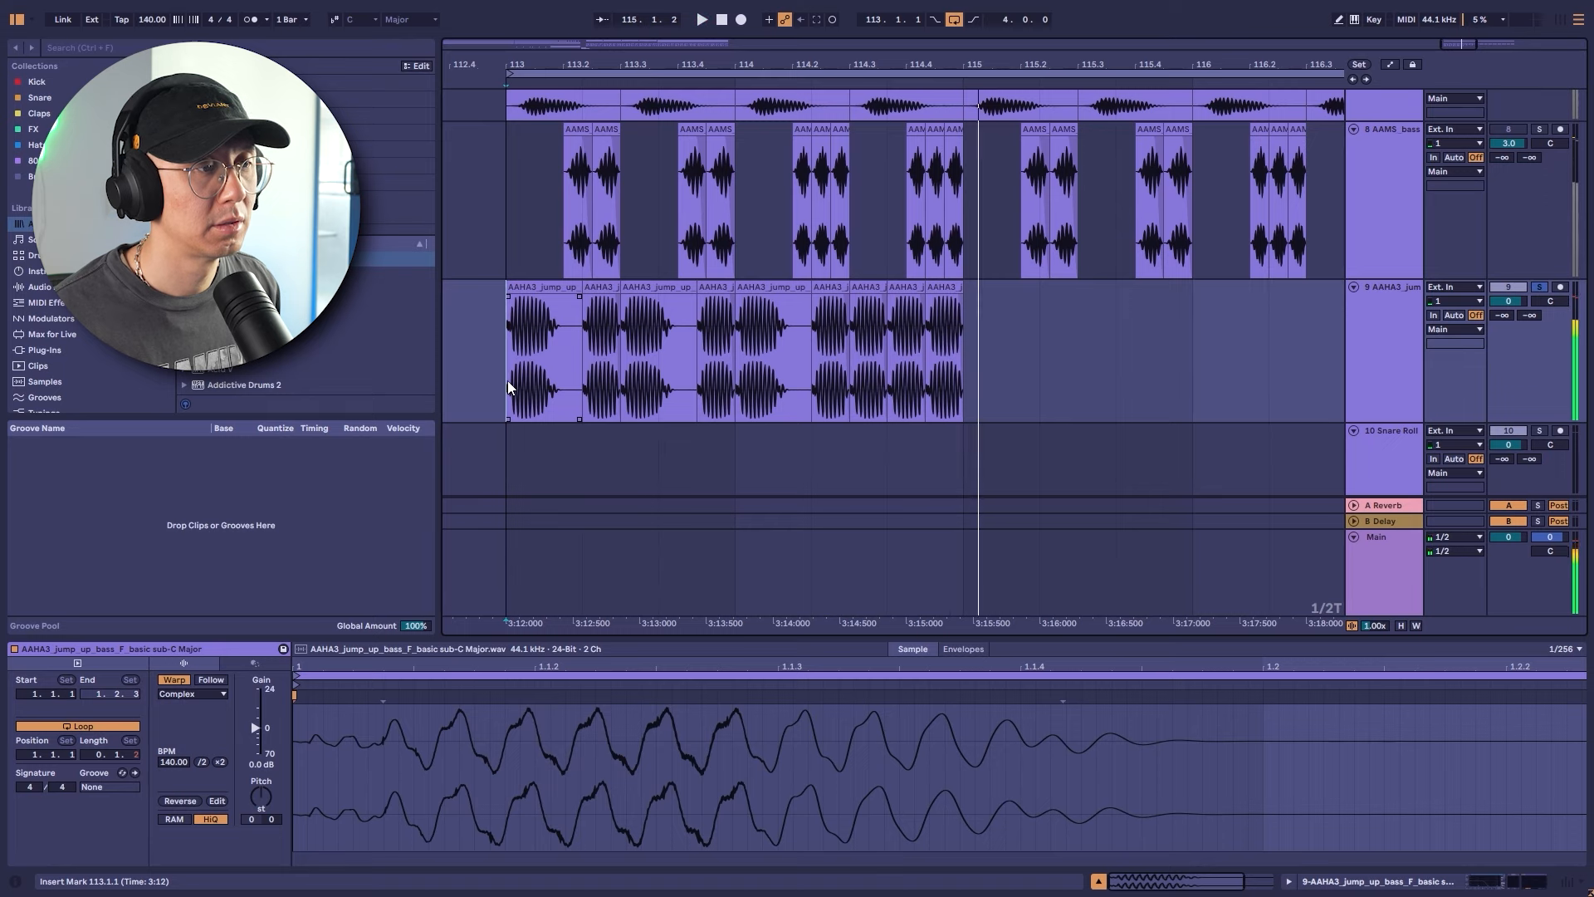
pyautogui.press('space')
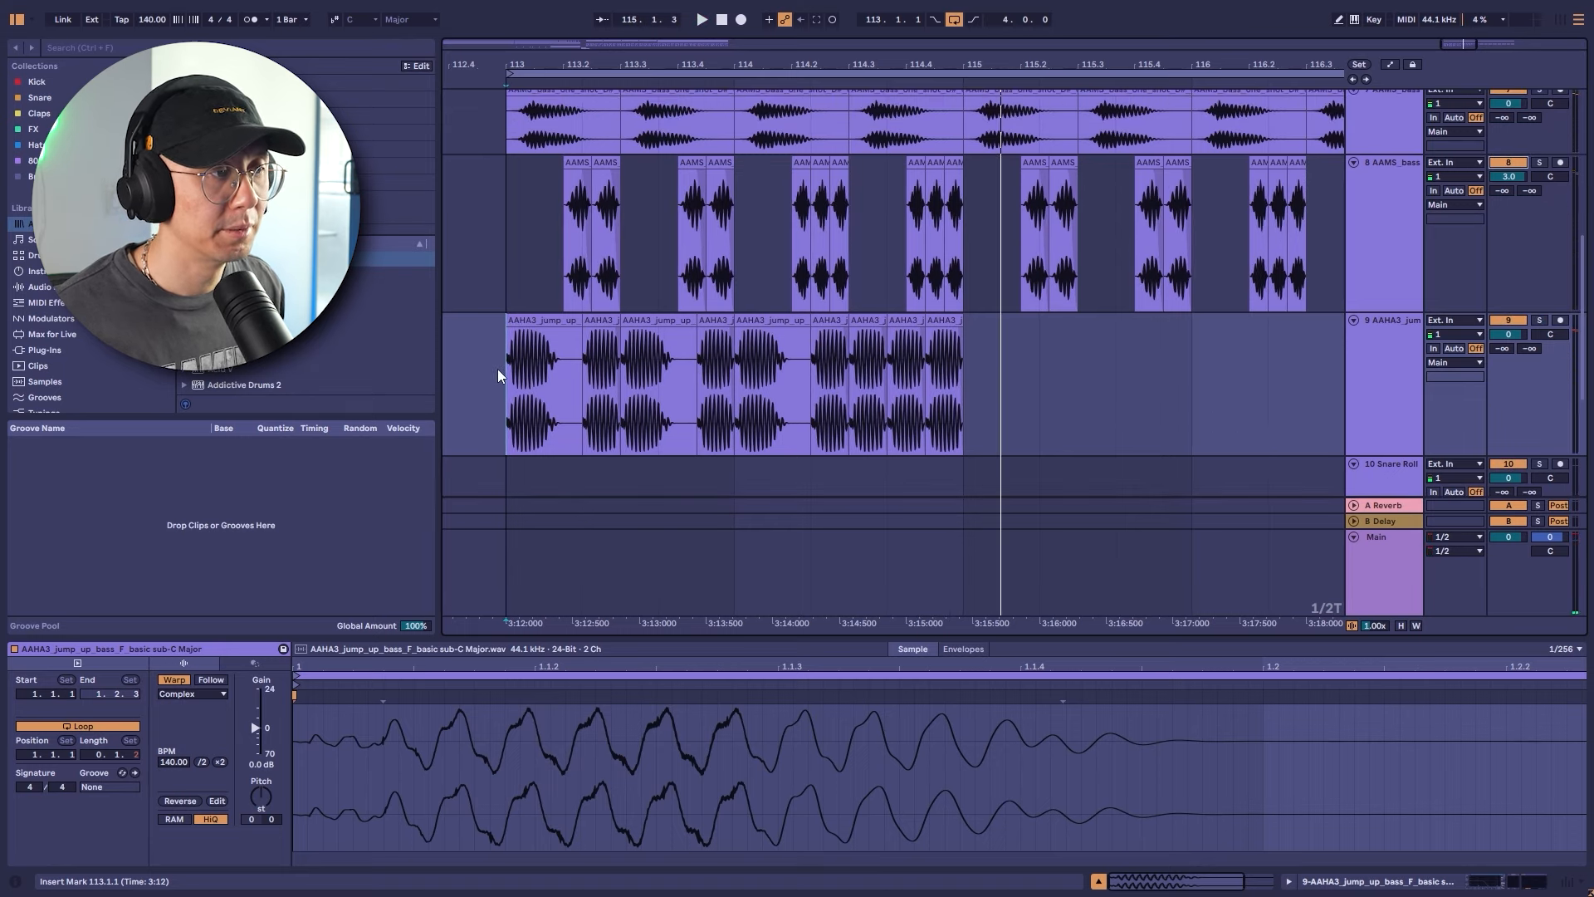
pyautogui.click(500, 369)
pyautogui.press('space')
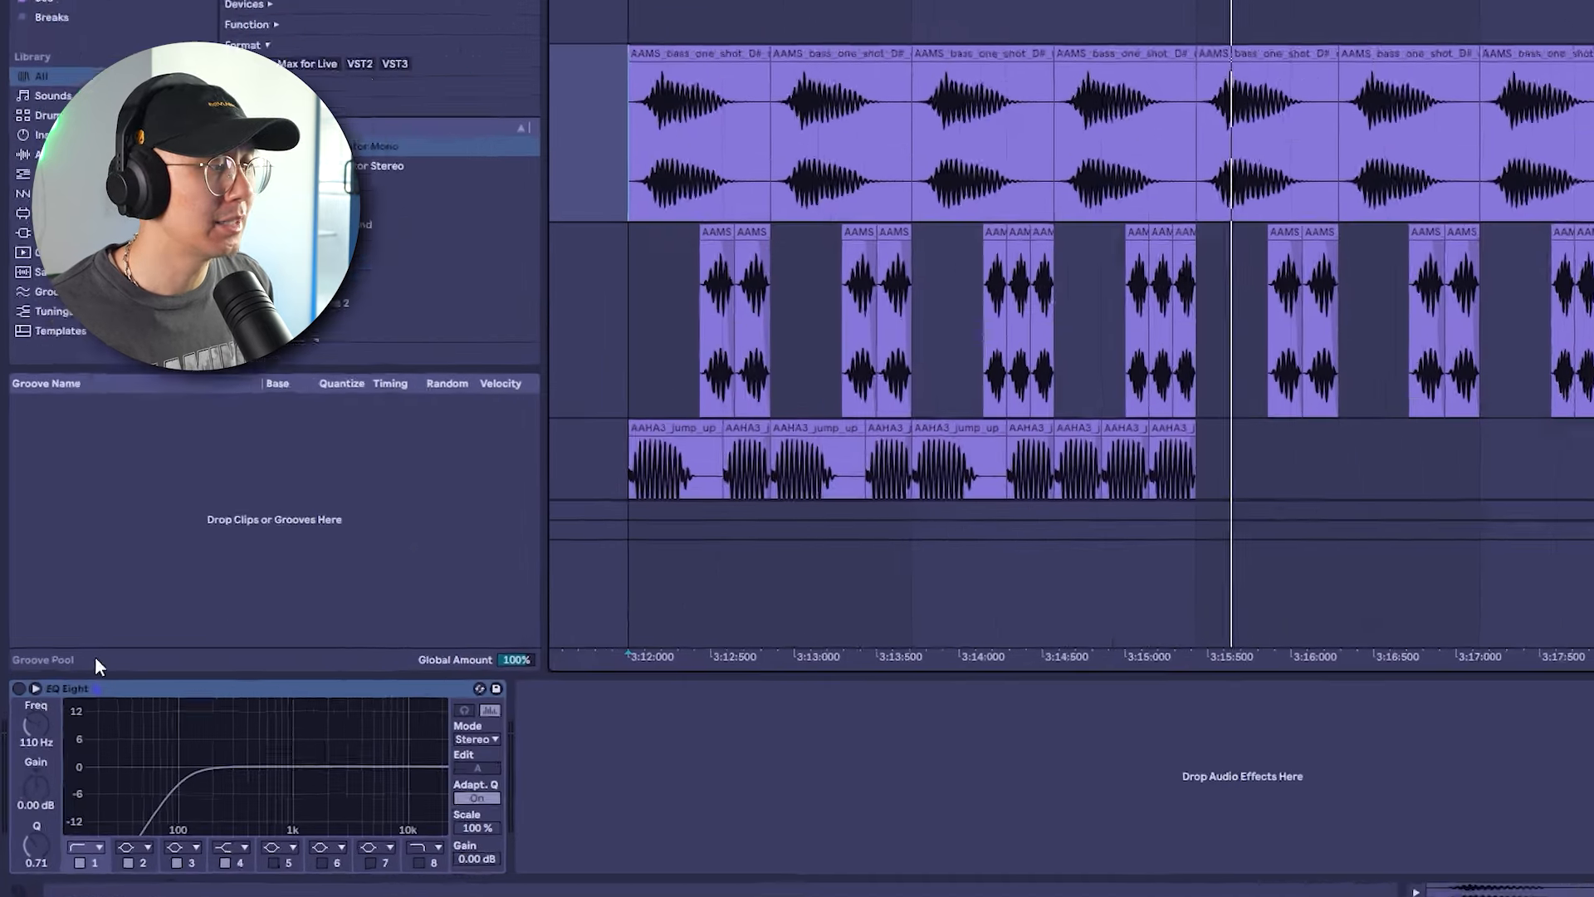
# Enable the EQ Eight with the 110 Hz low cut on the D#_collide bass track and listen
pyautogui.click(18, 688)
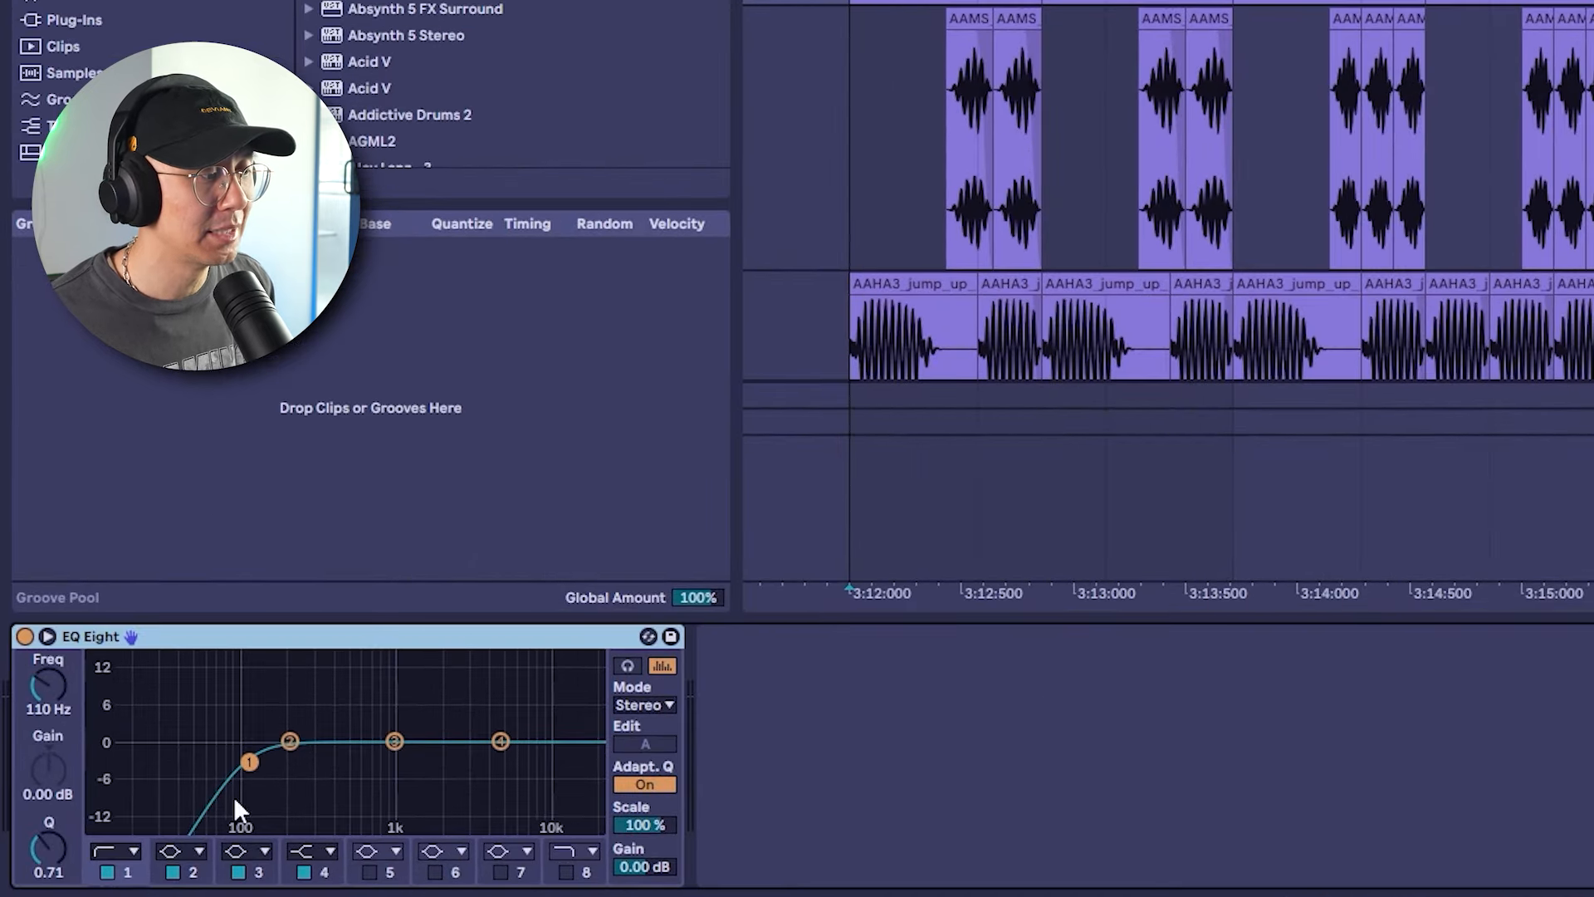
pyautogui.press('space')
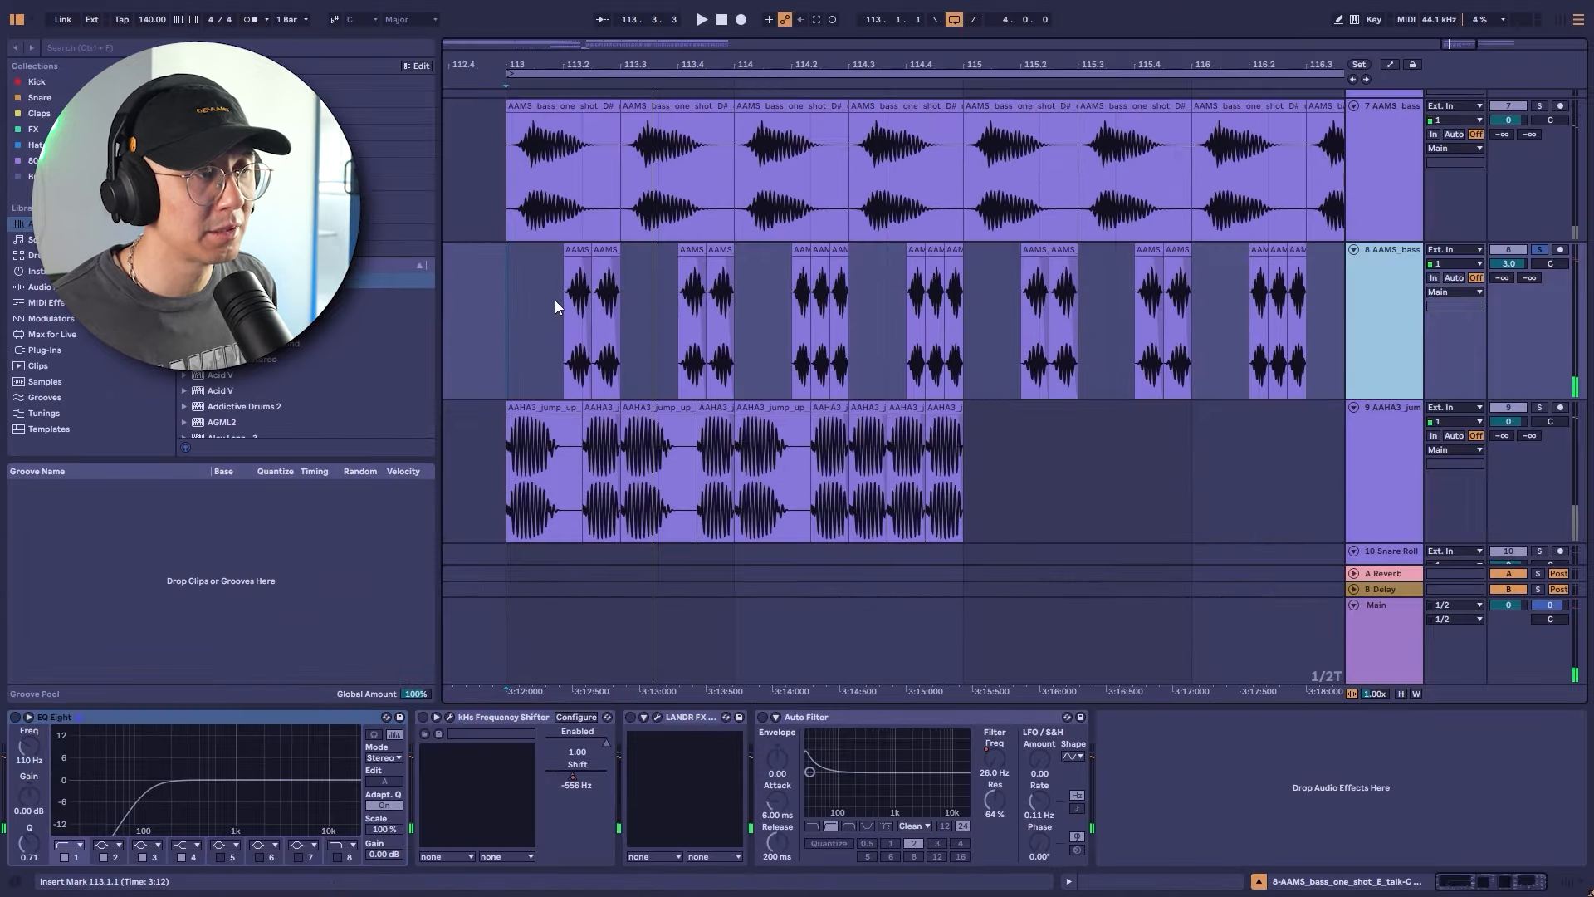
# Enable the EQ Eight with the 110 Hz low cut on the D#_hype bass track, listening before and after
pyautogui.press('space')
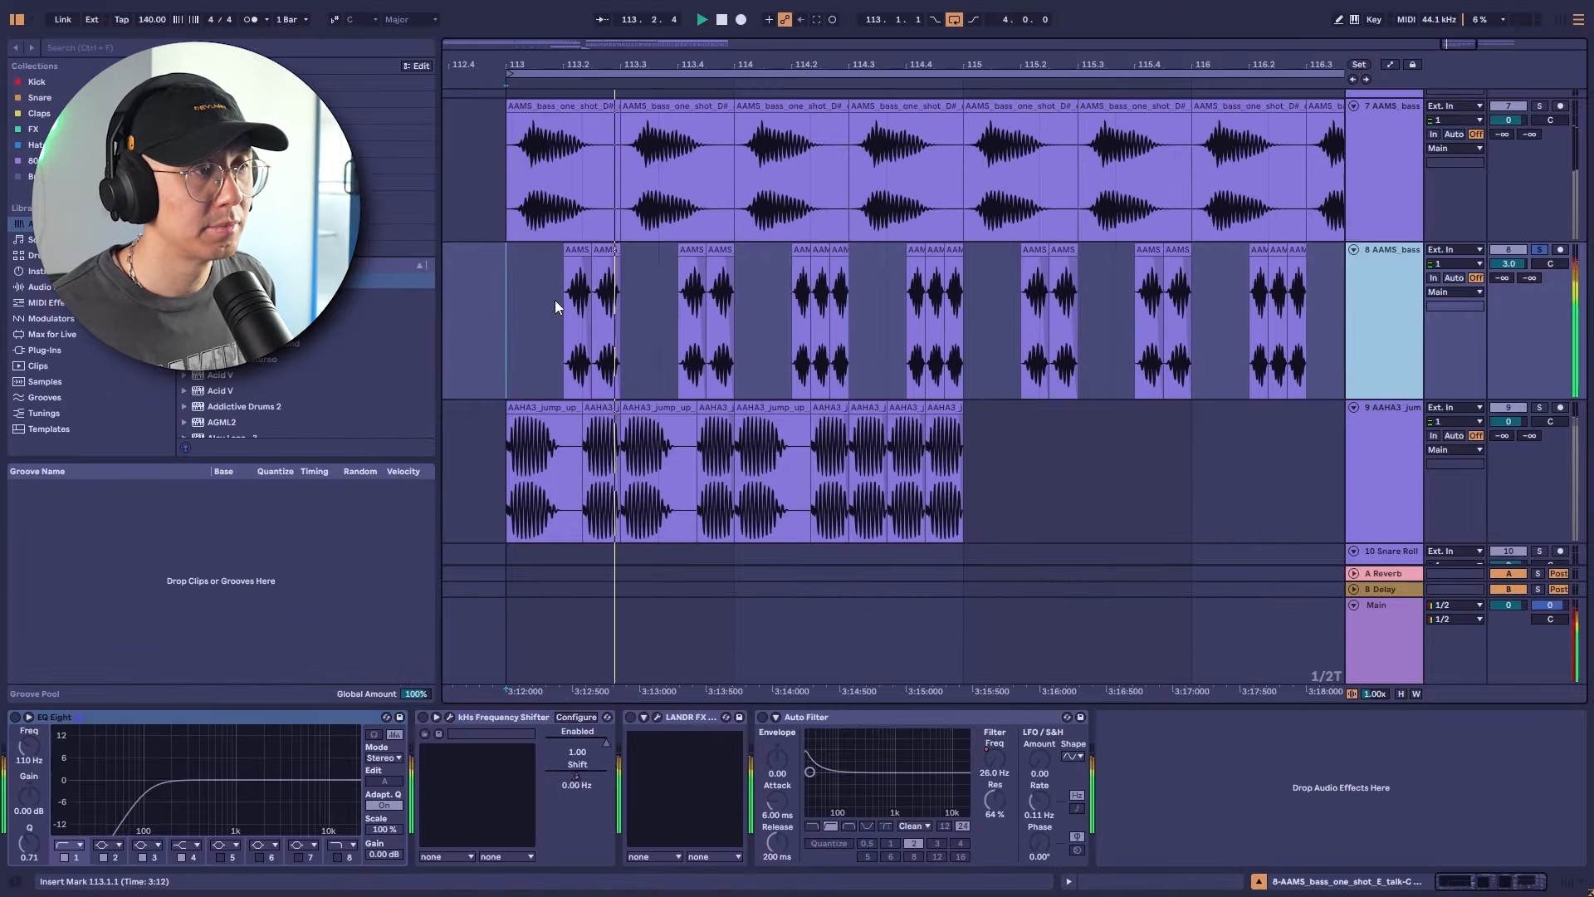
pyautogui.press('space')
pyautogui.click(15, 717)
pyautogui.press('space')
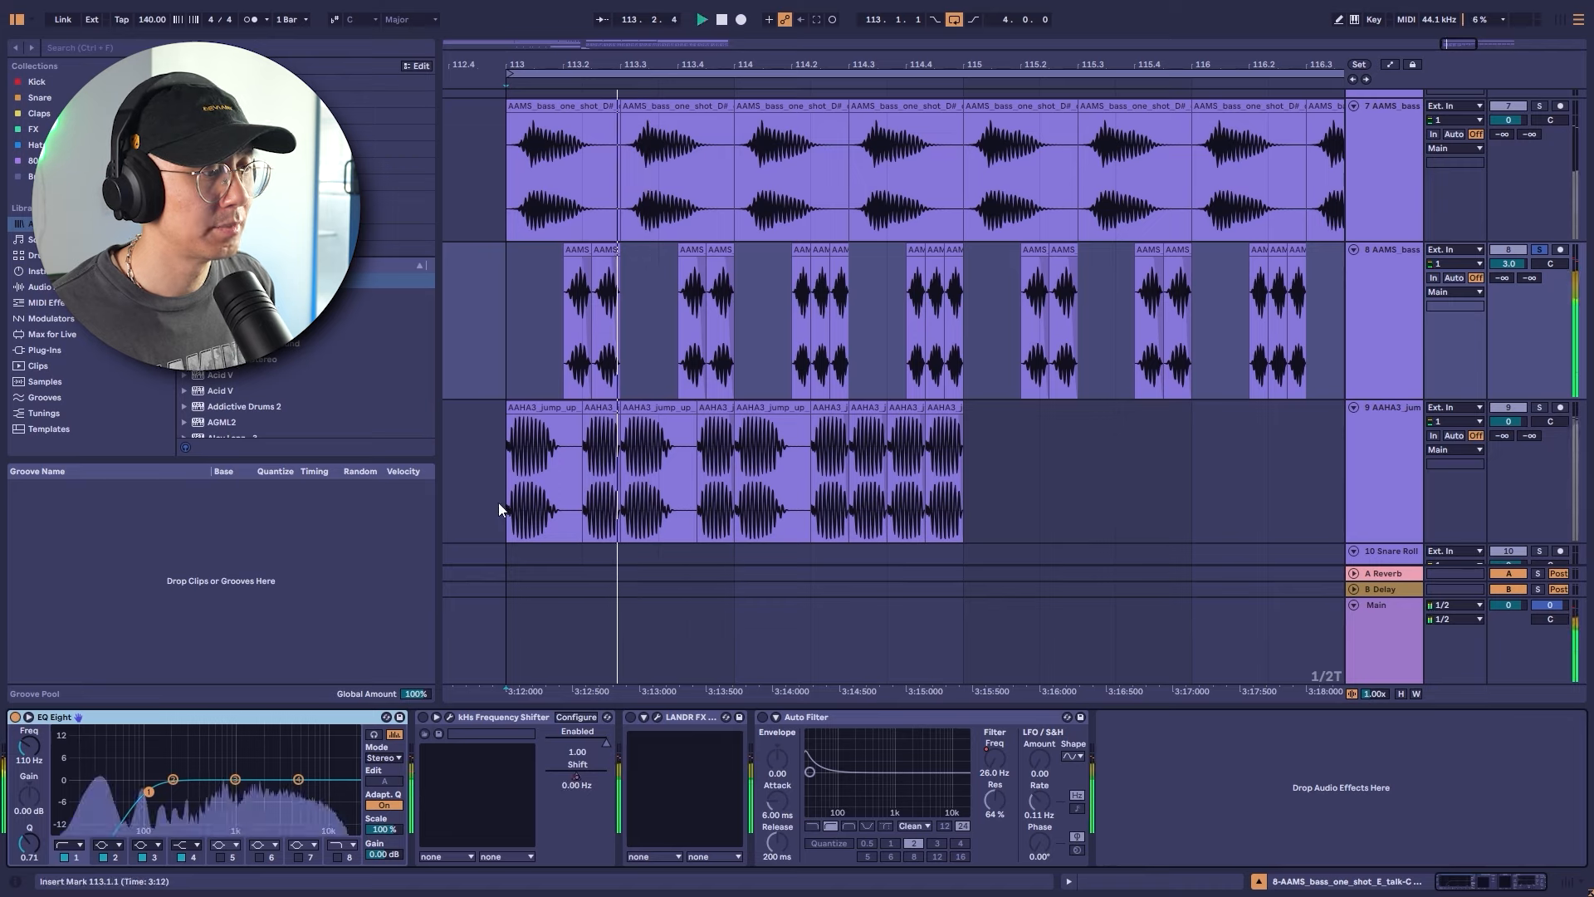
pyautogui.press('space')
# Enable the kHs Frequency Shifter on the D#_hype bass track and open its plug-in window
pyautogui.click(423, 717)
pyautogui.click(493, 718)
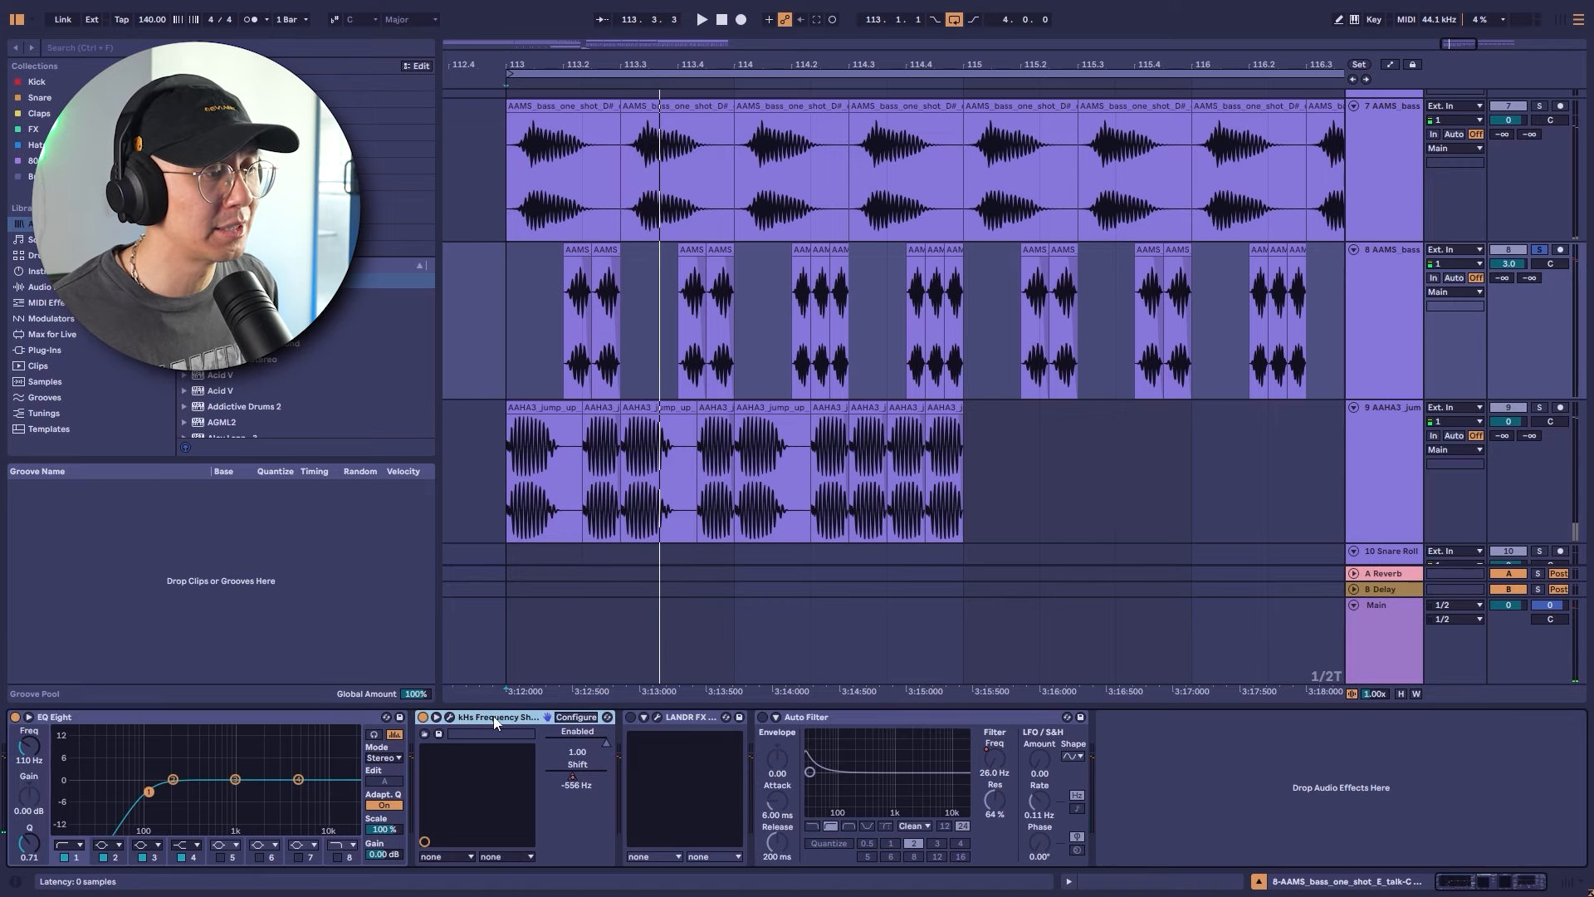
pyautogui.click(451, 718)
pyautogui.moveTo(514, 155); pyautogui.dragTo(673, 448)
# Open LANDR FX Electric with the More Presence preset, compare it bypassed and enabled, leave it on and close its window
pyautogui.click(656, 717)
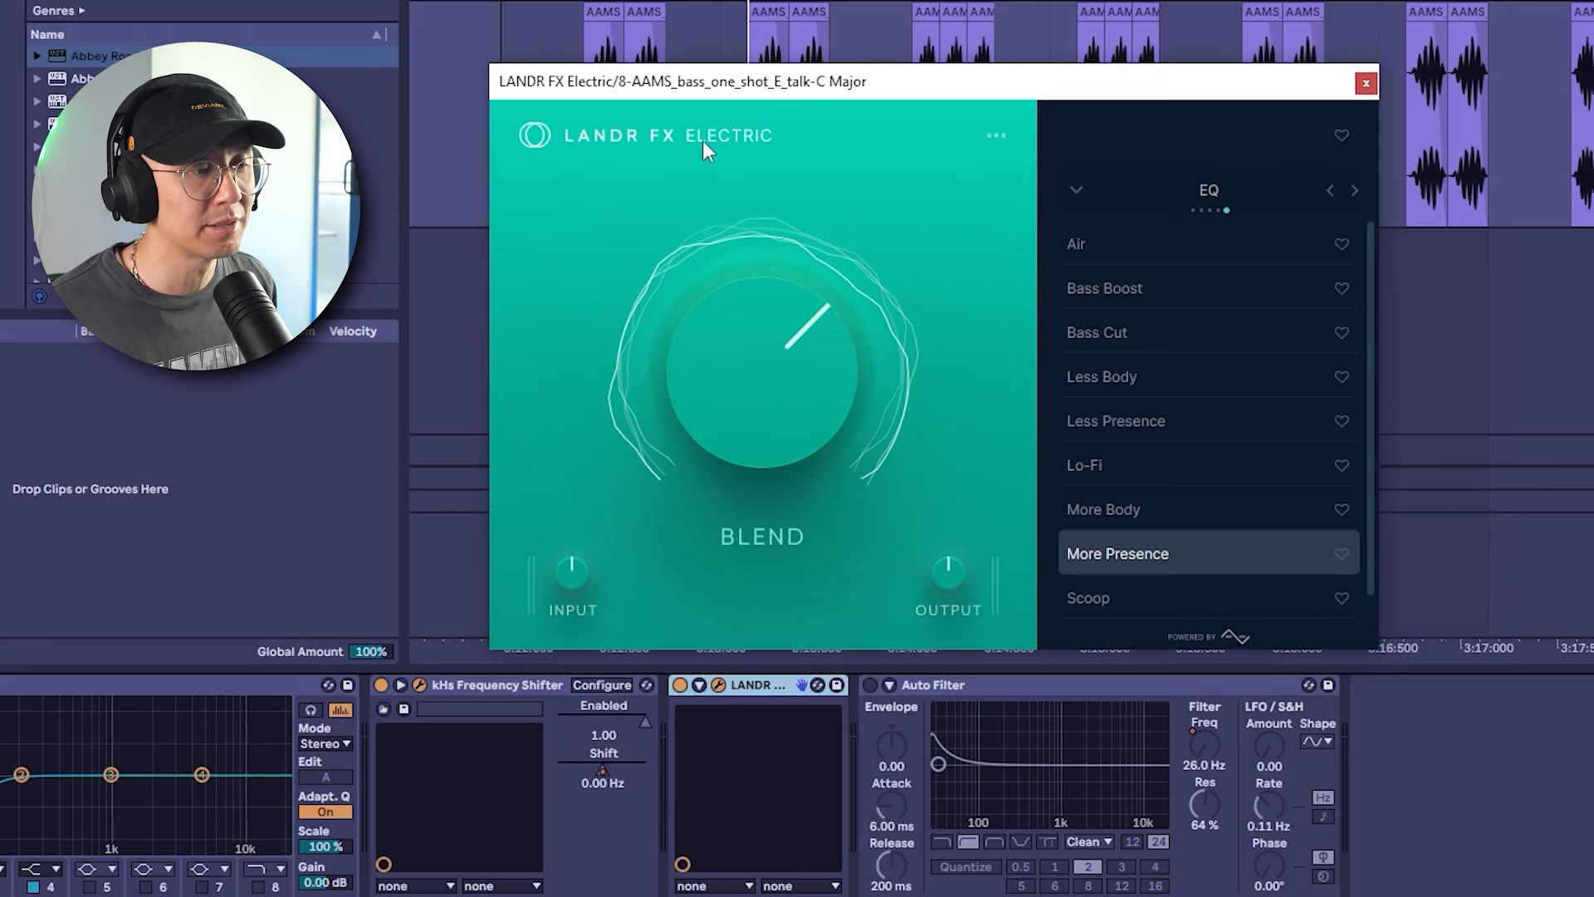
pyautogui.click(679, 684)
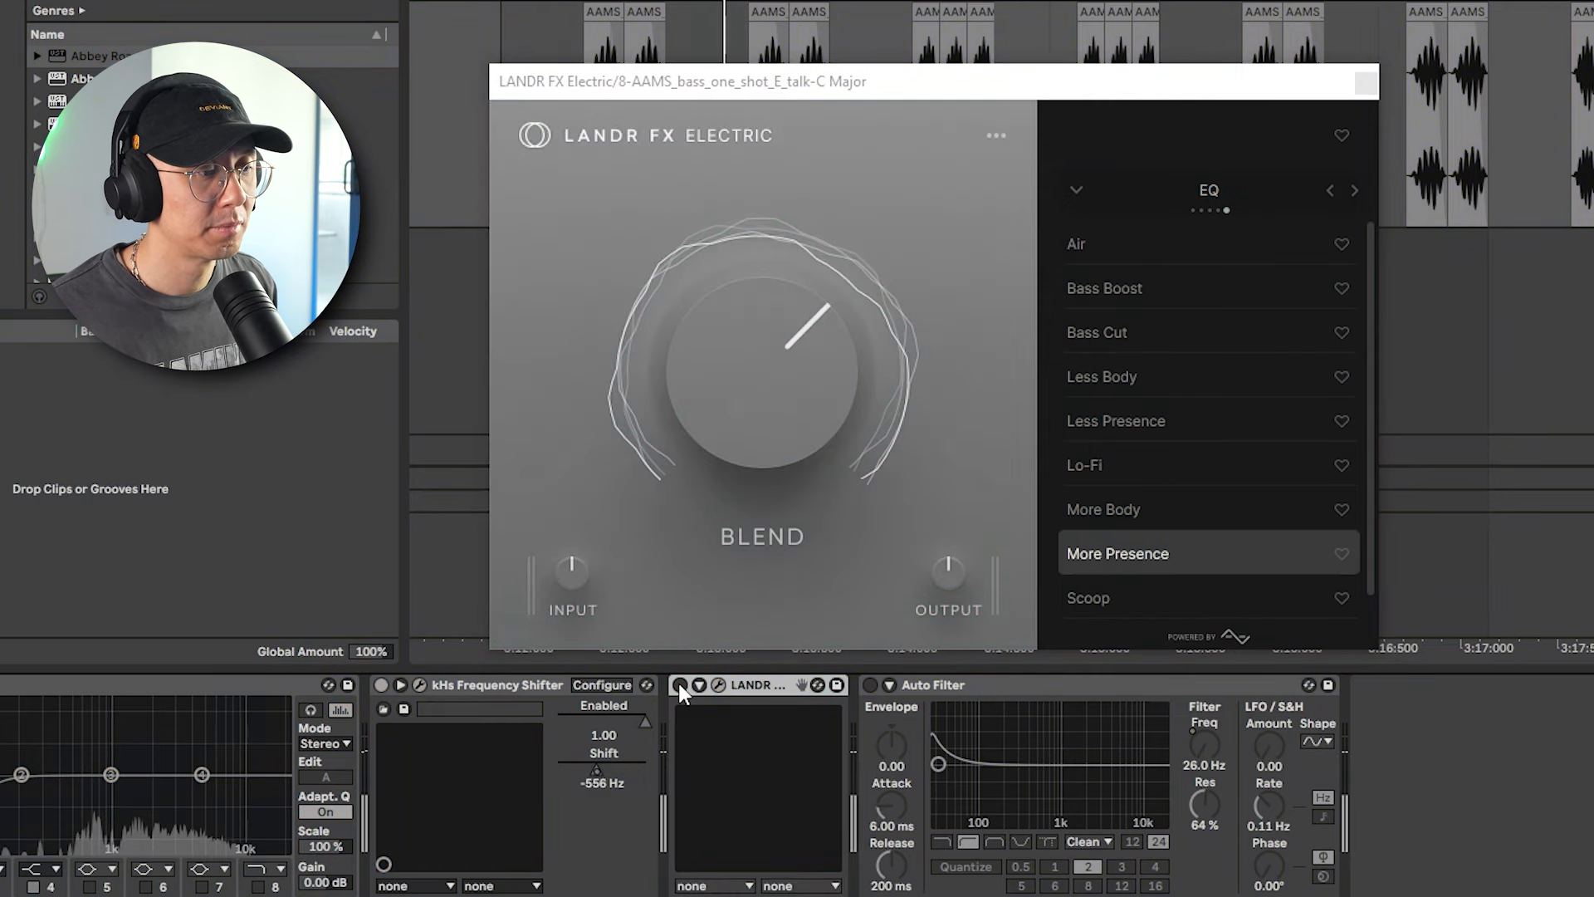
pyautogui.click(679, 684)
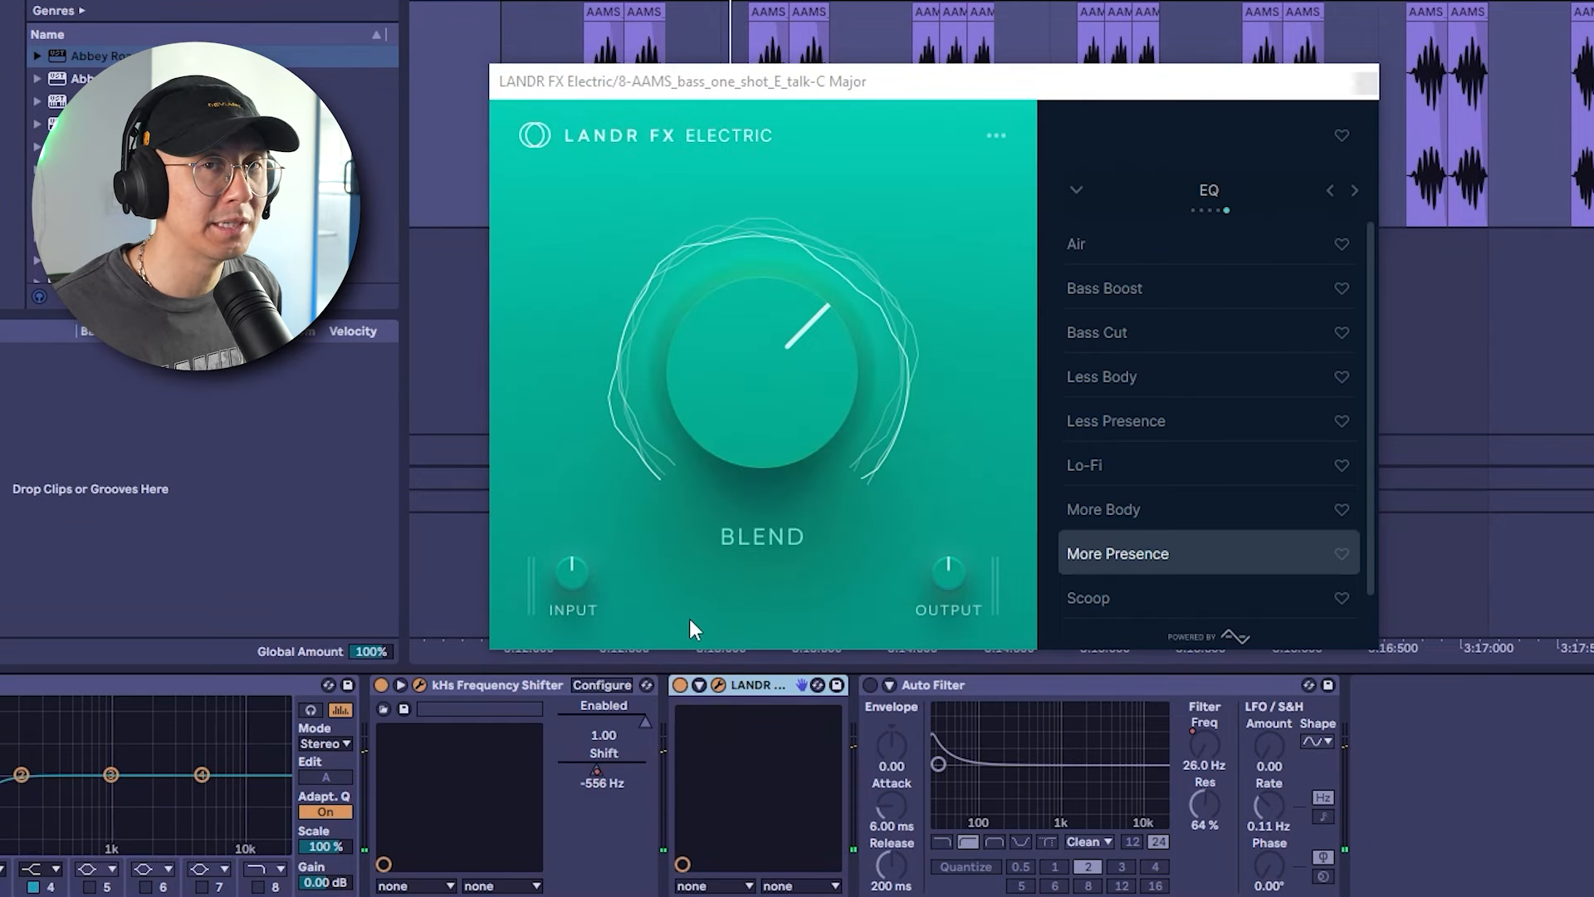
pyautogui.click(1365, 85)
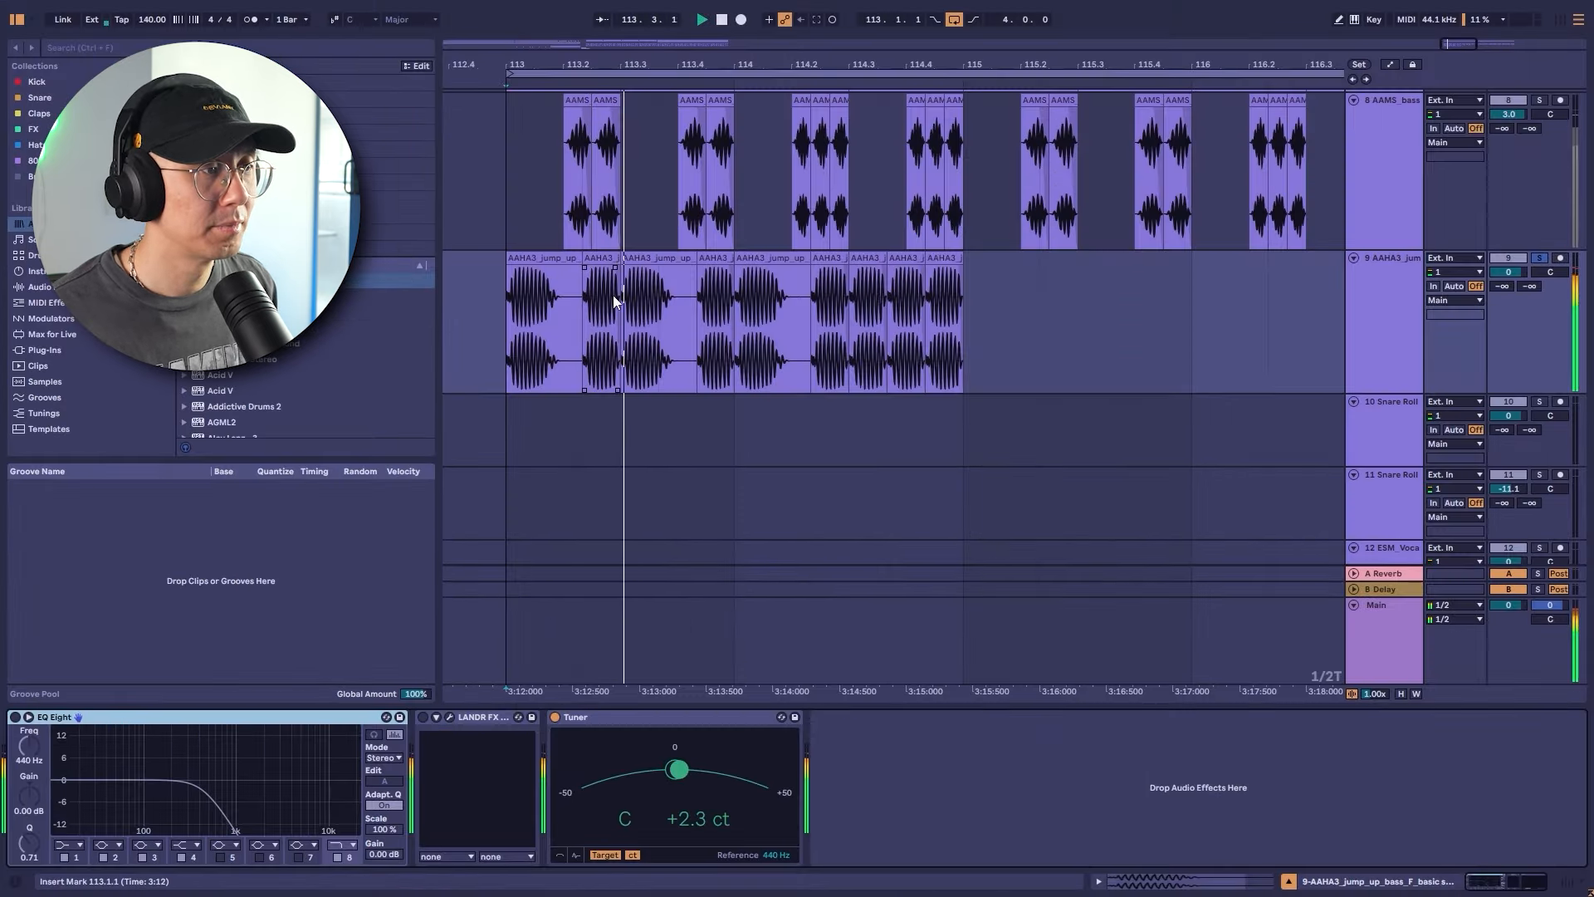
# Enable the EQ Eight with the 440 Hz high cut on the sub bass track and listen to the filtered sub
pyautogui.press('space')
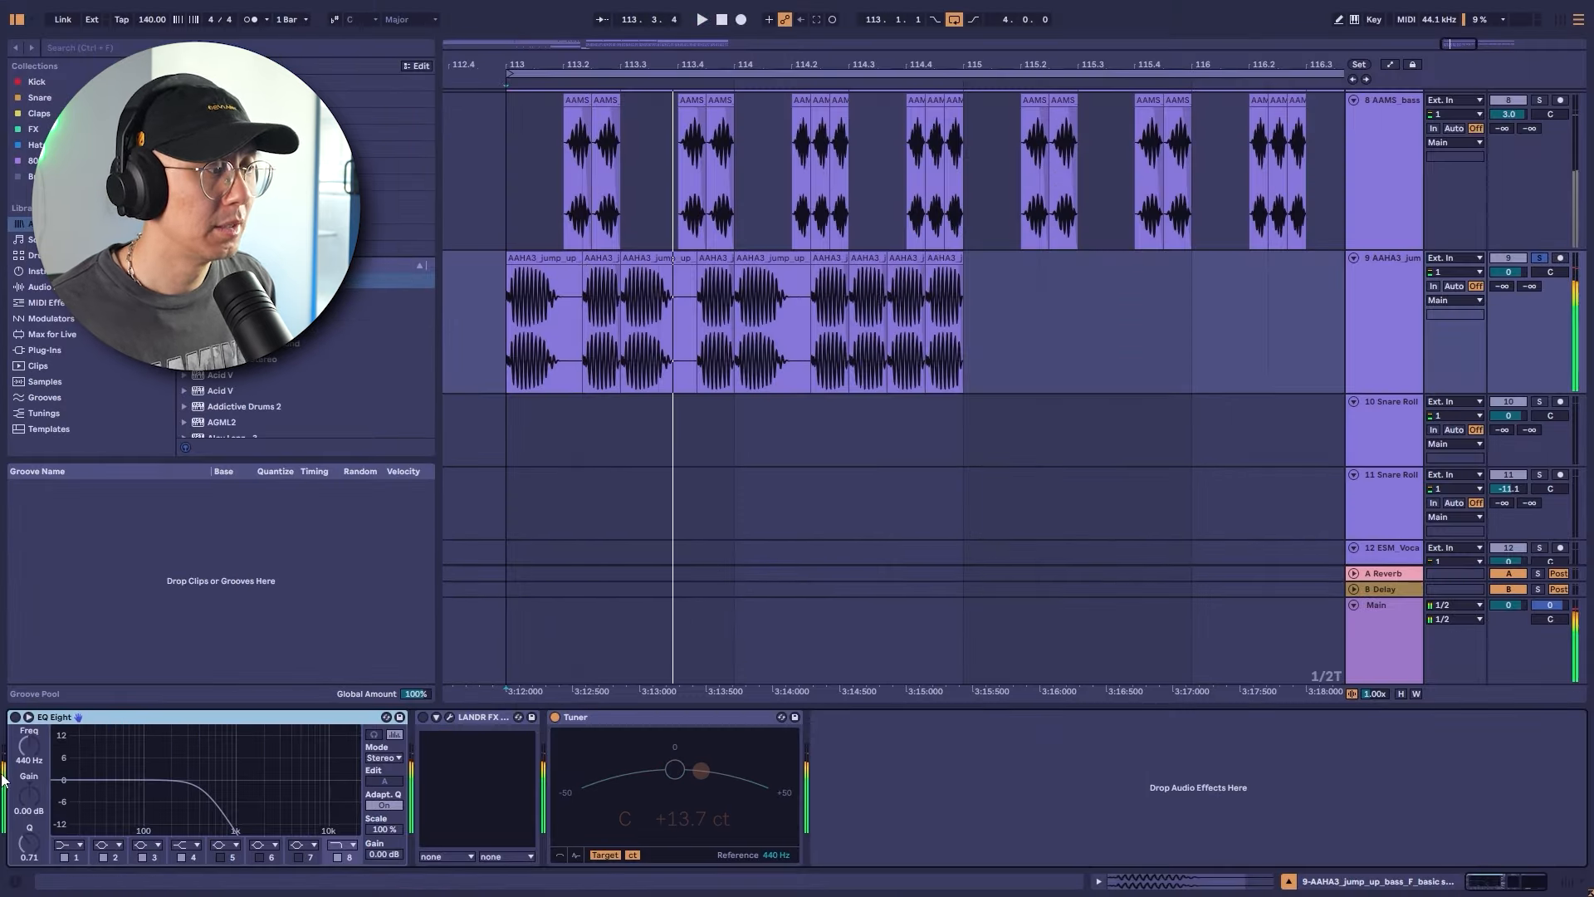
pyautogui.click(15, 718)
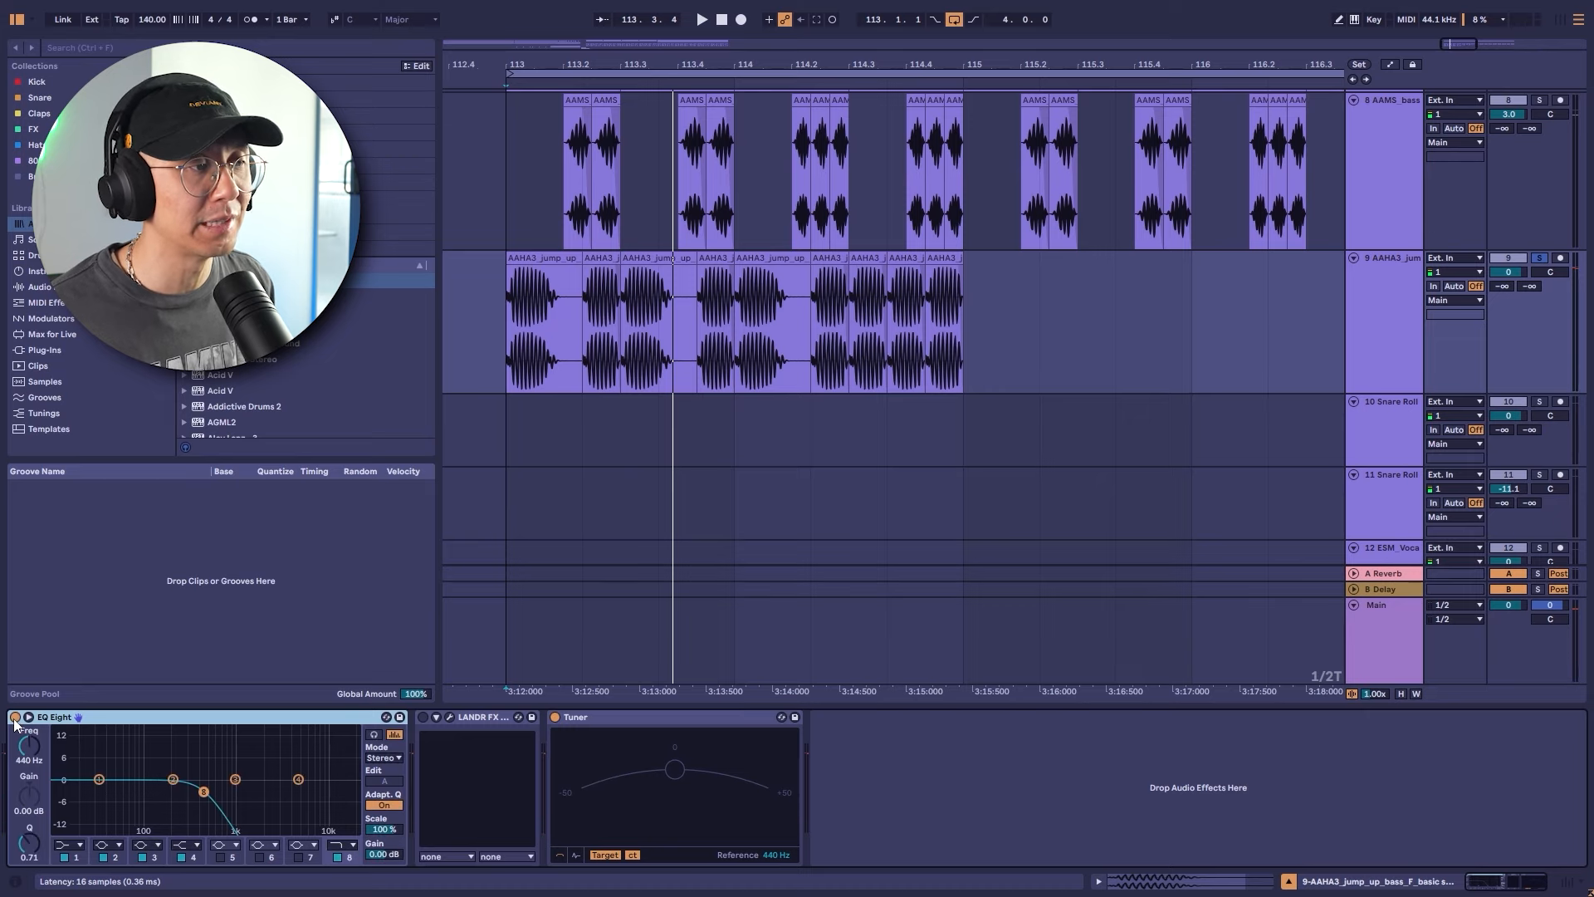
pyautogui.press('space')
pyautogui.press('space')
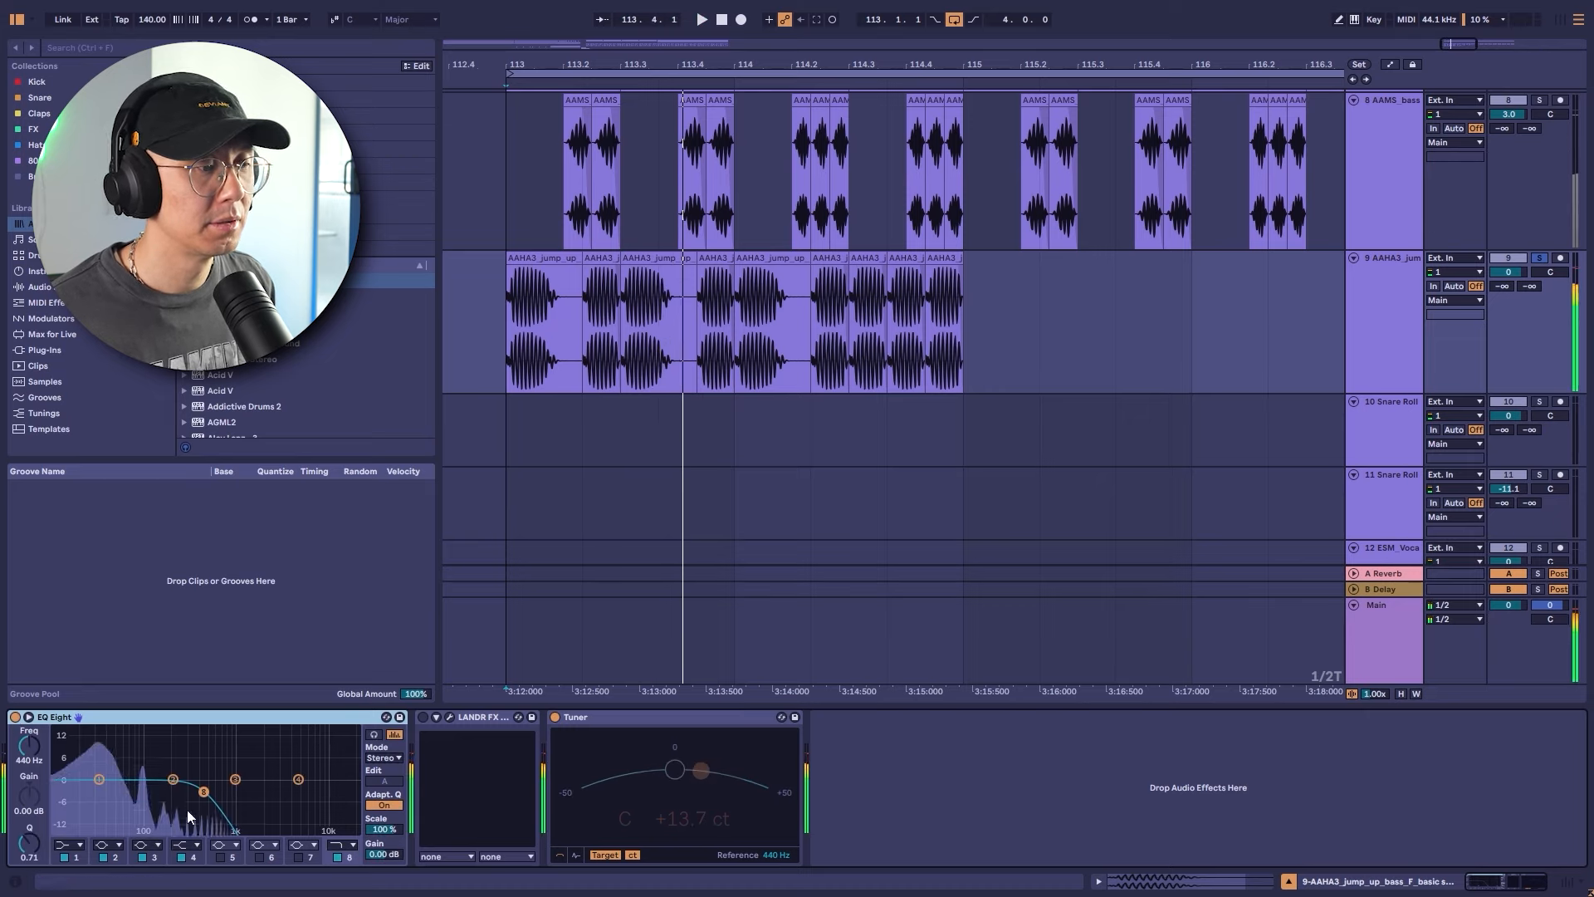
# Enable LANDR FX Bass with the Low-Mid Cut preset on the sub bass track and play the result
pyautogui.moveTo(614, 295); pyautogui.dragTo(592, 295)
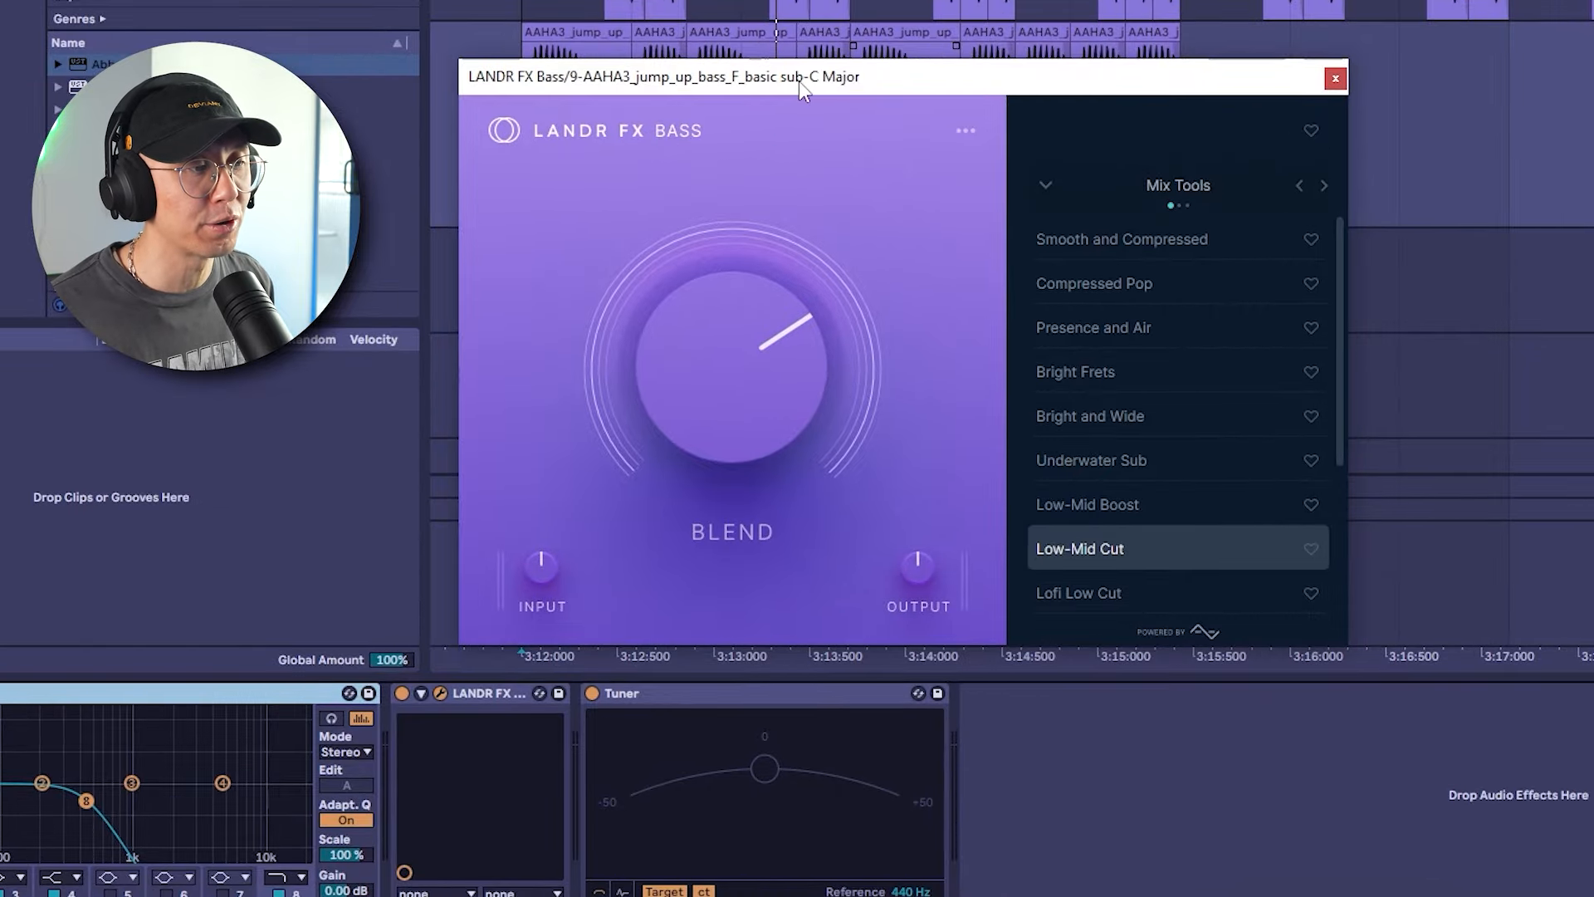
pyautogui.press('space')
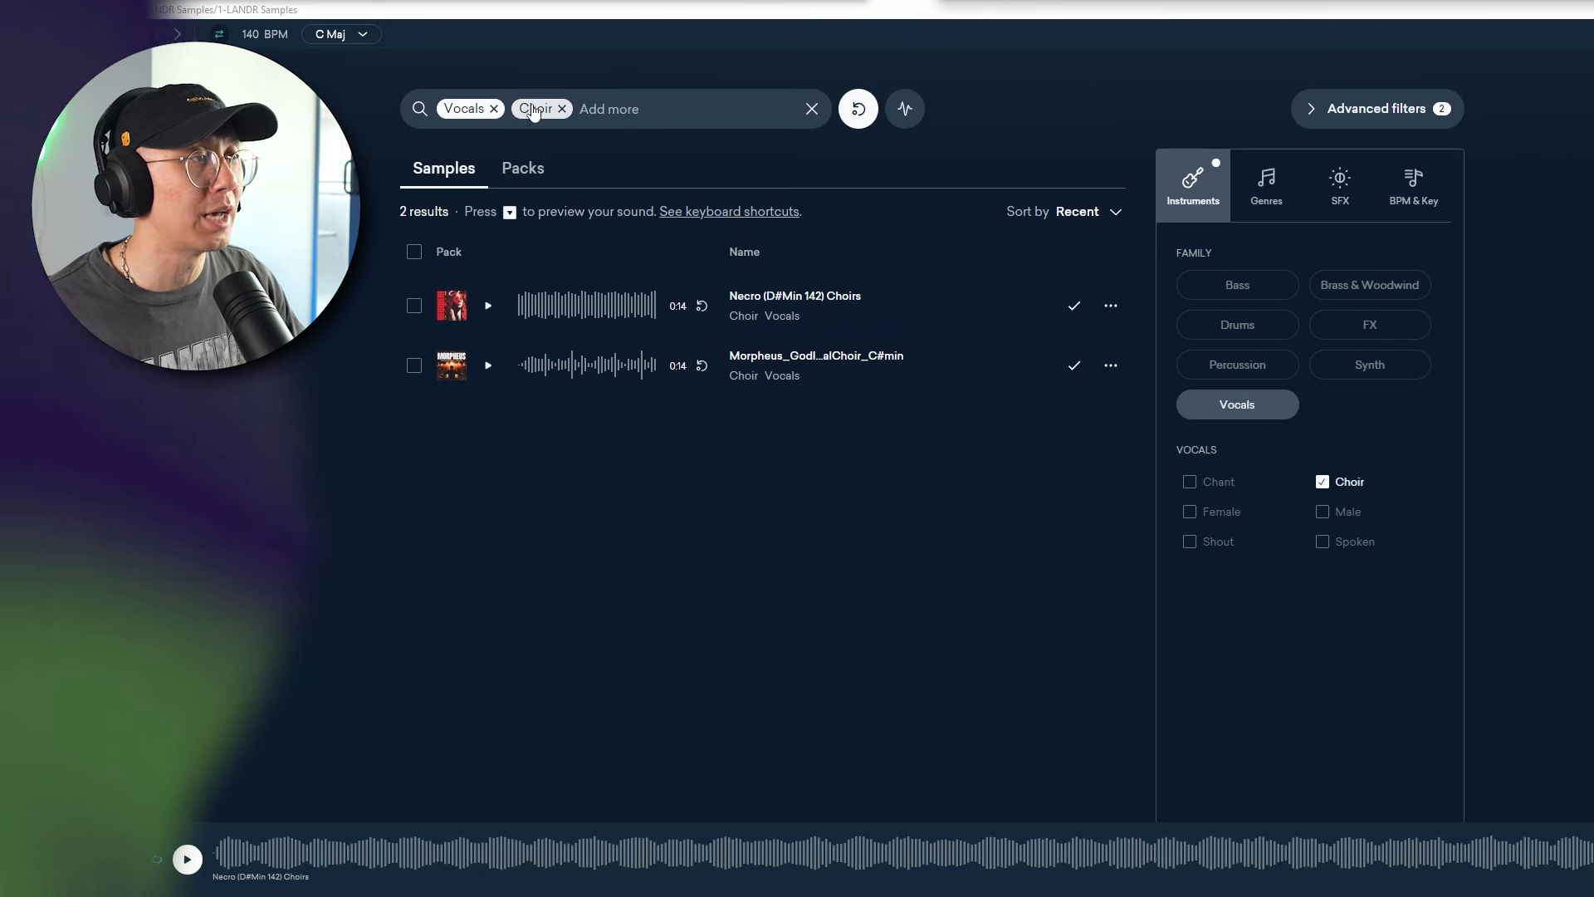
# Switch to LANDR Samples and preview the Necro (D#Min 142) Choirs loop among the choir vocals
pyautogui.click(860, 116)
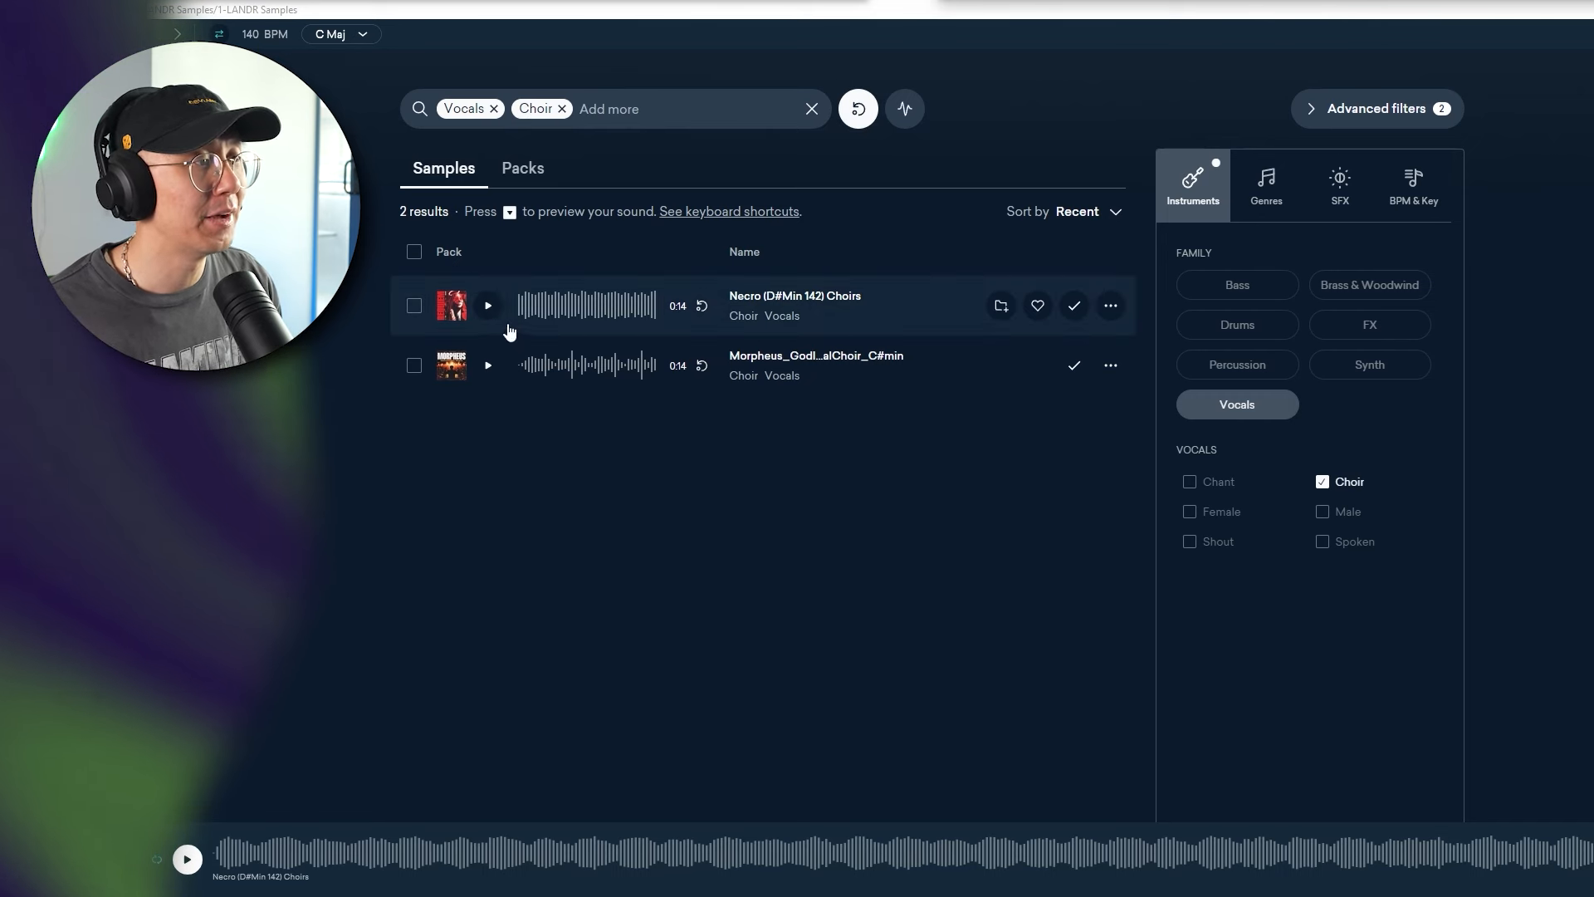
pyautogui.click(492, 312)
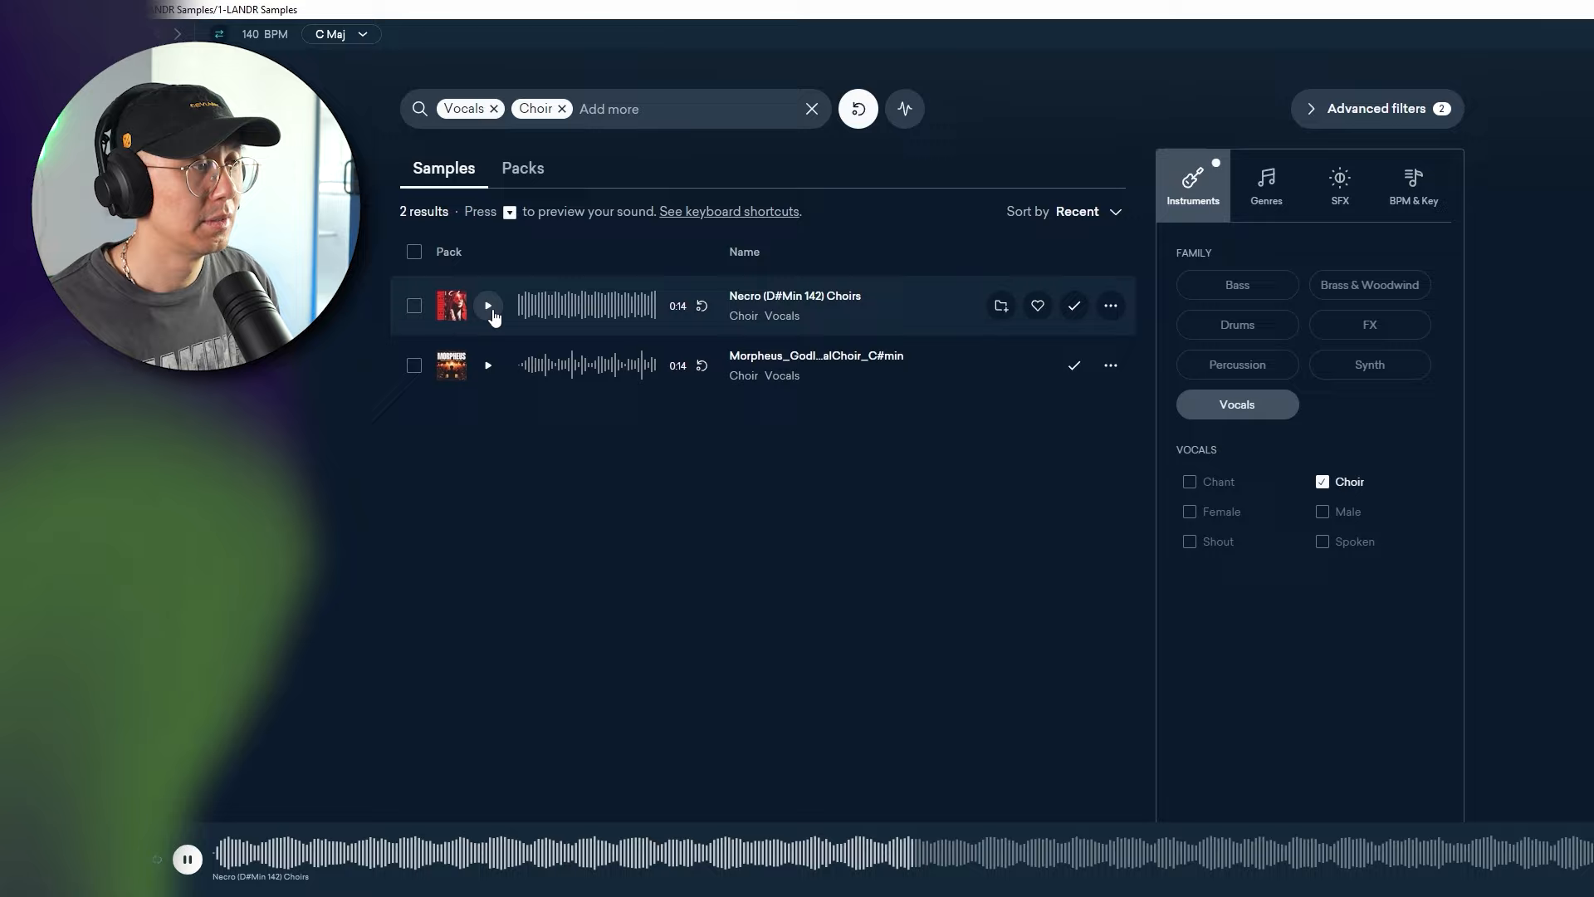
# Try the session keys Eb, Ab, F and G major on the Necro choirs loop, and return to C major
pyautogui.click(368, 37)
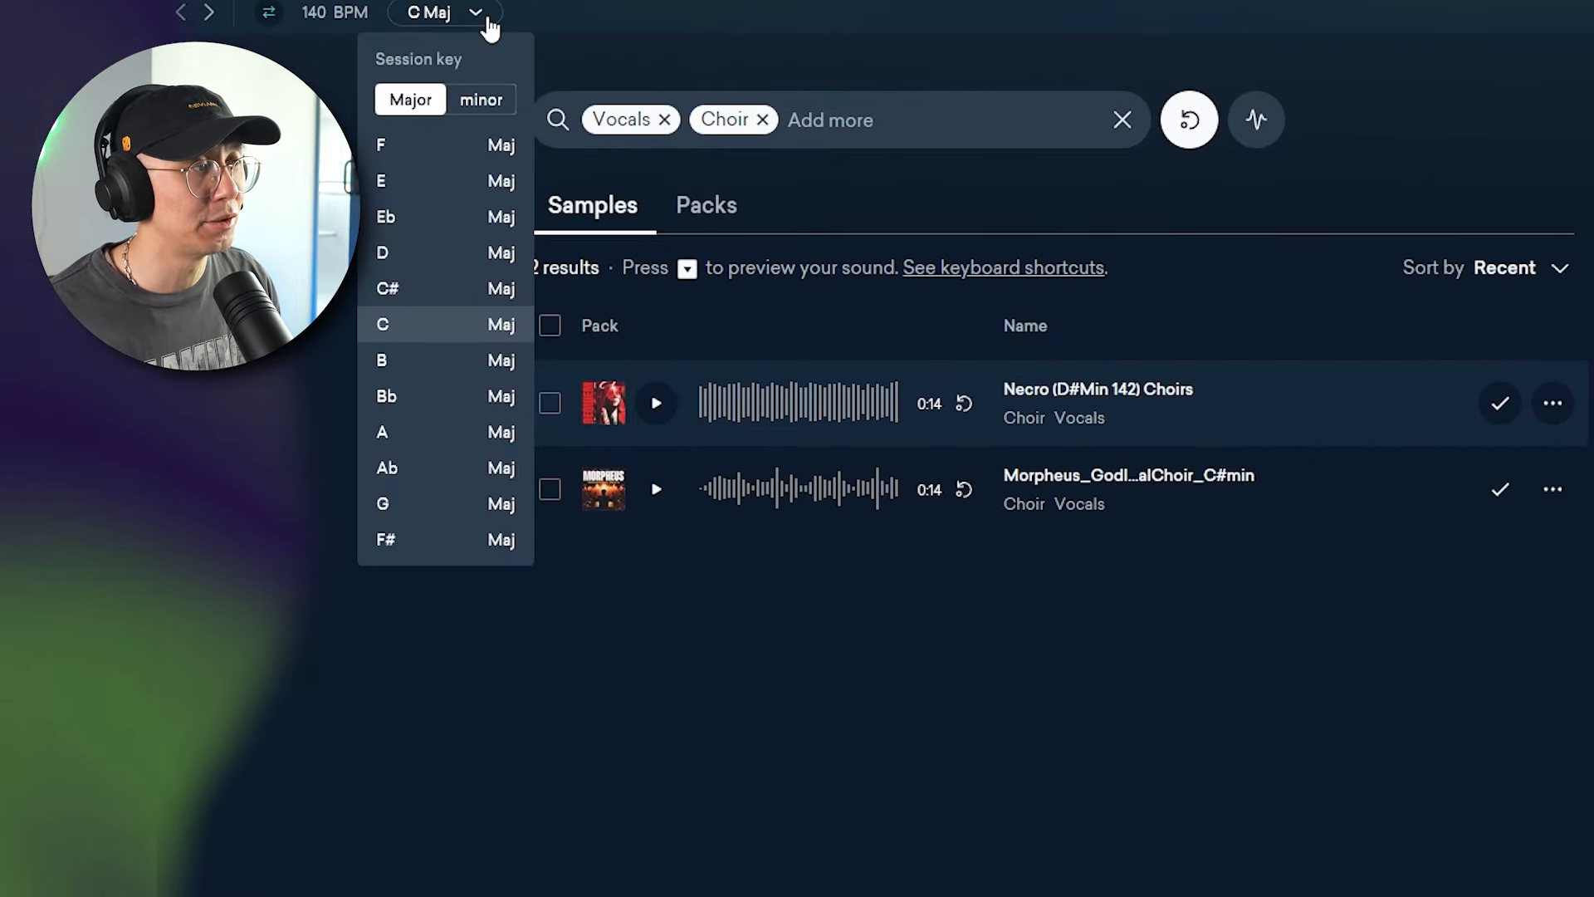
pyautogui.click(459, 218)
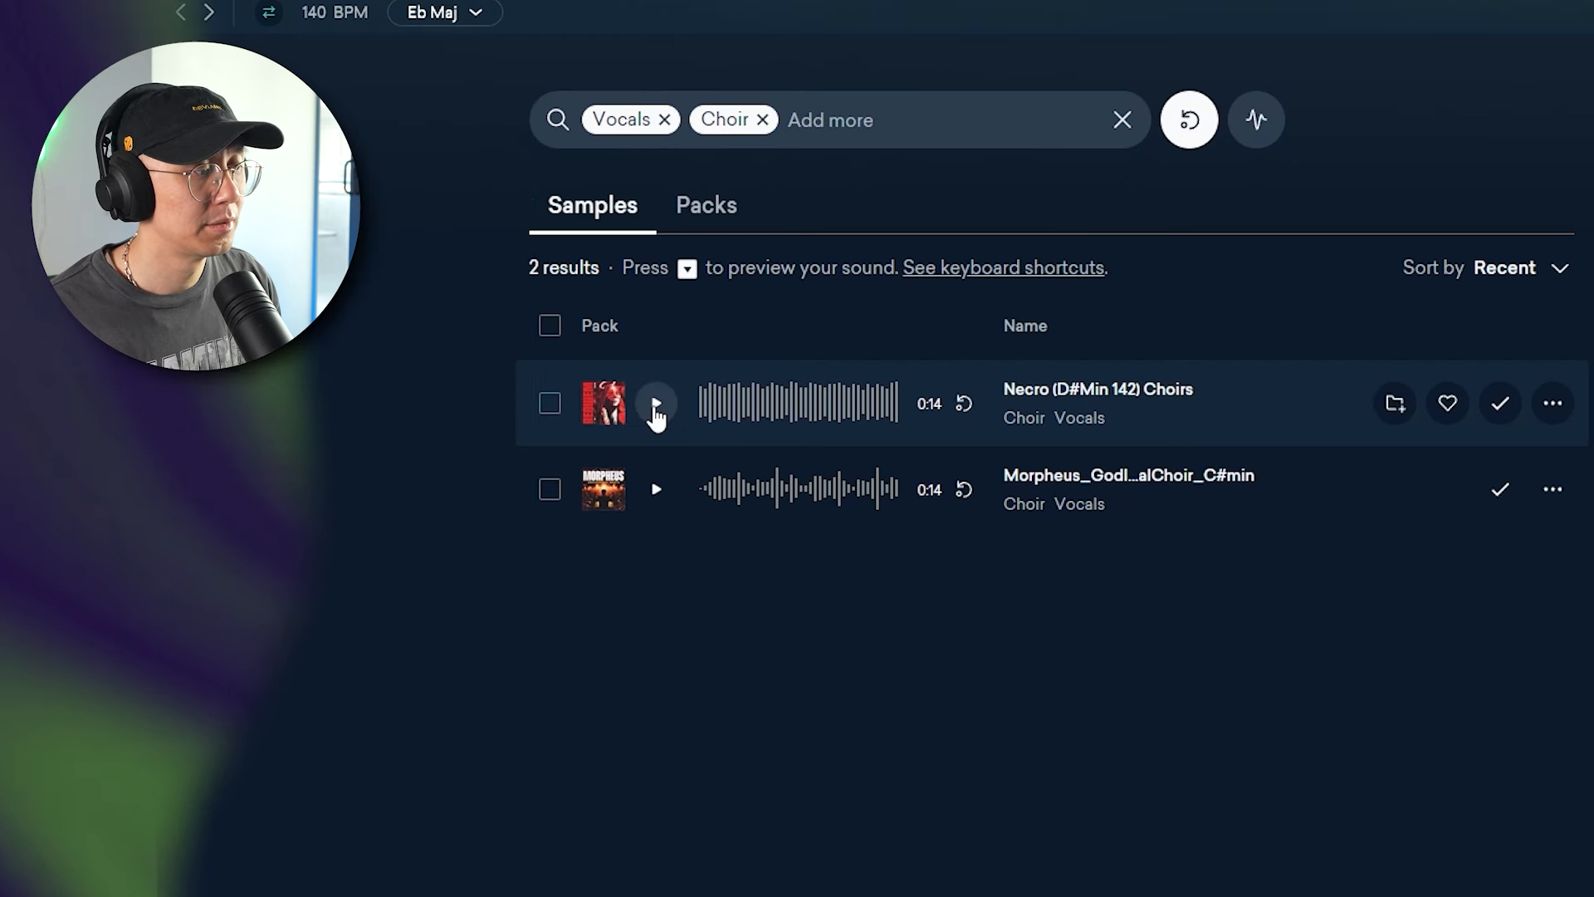
pyautogui.click(475, 13)
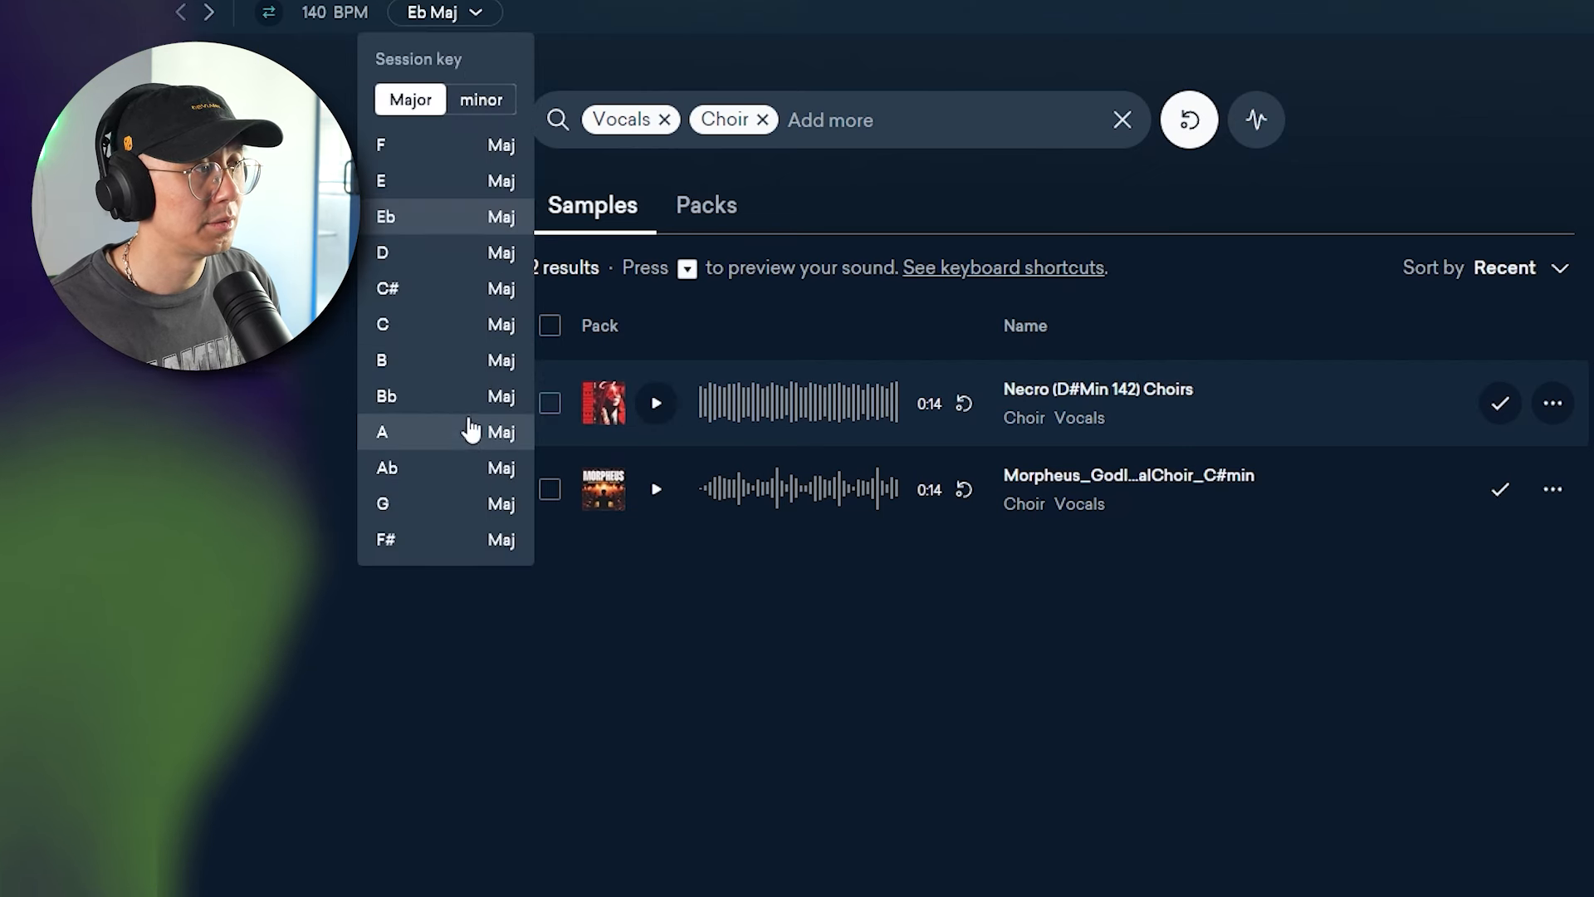
pyautogui.click(465, 470)
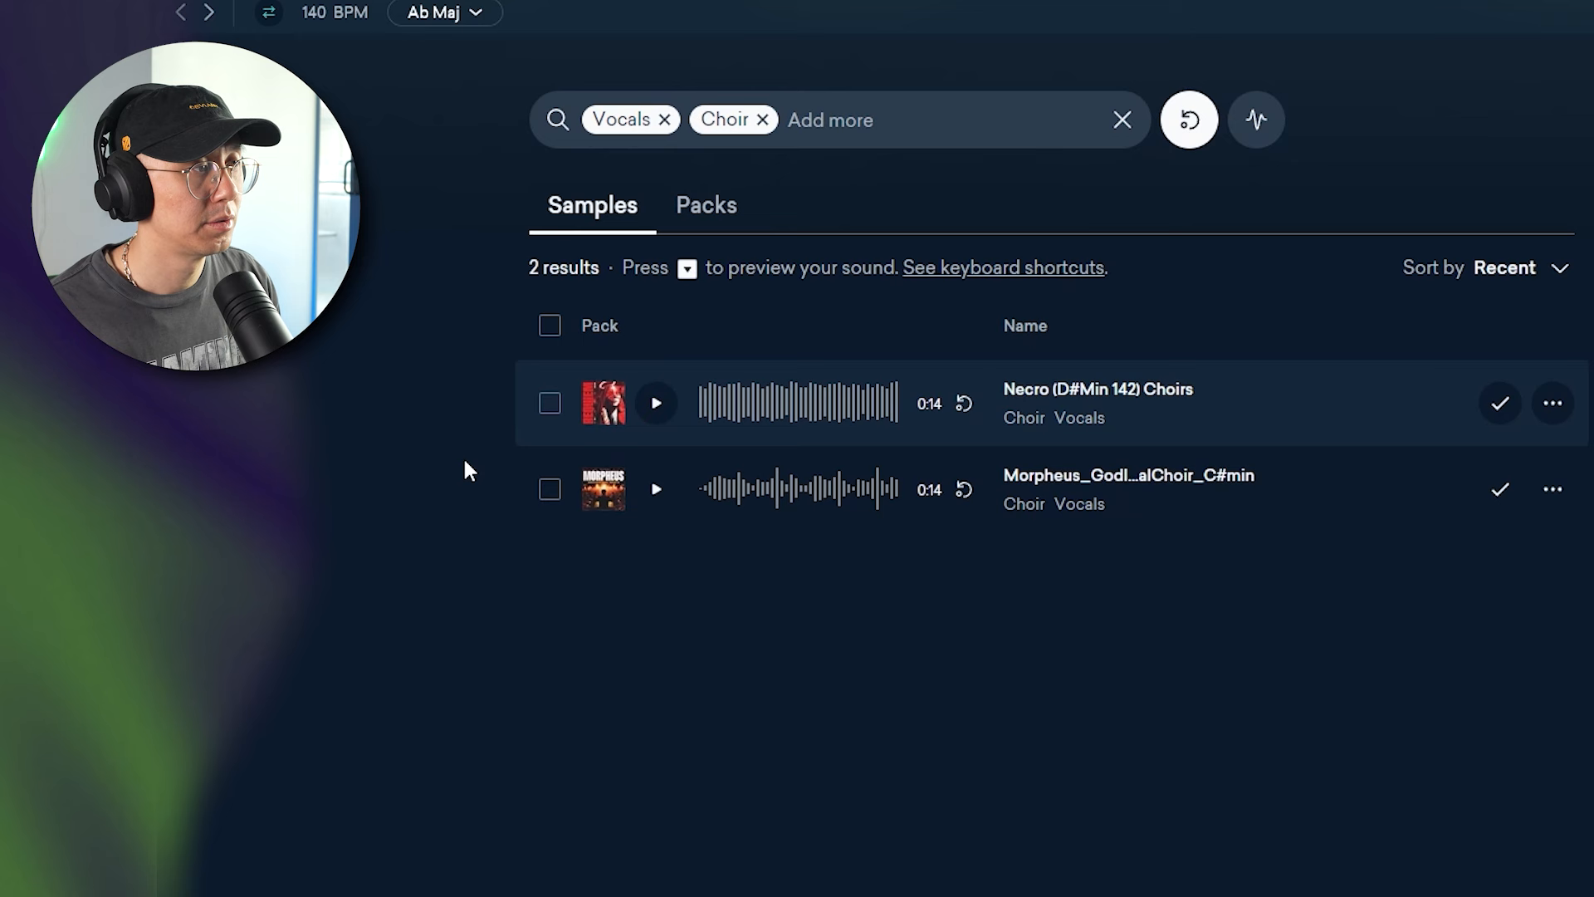
pyautogui.click(490, 27)
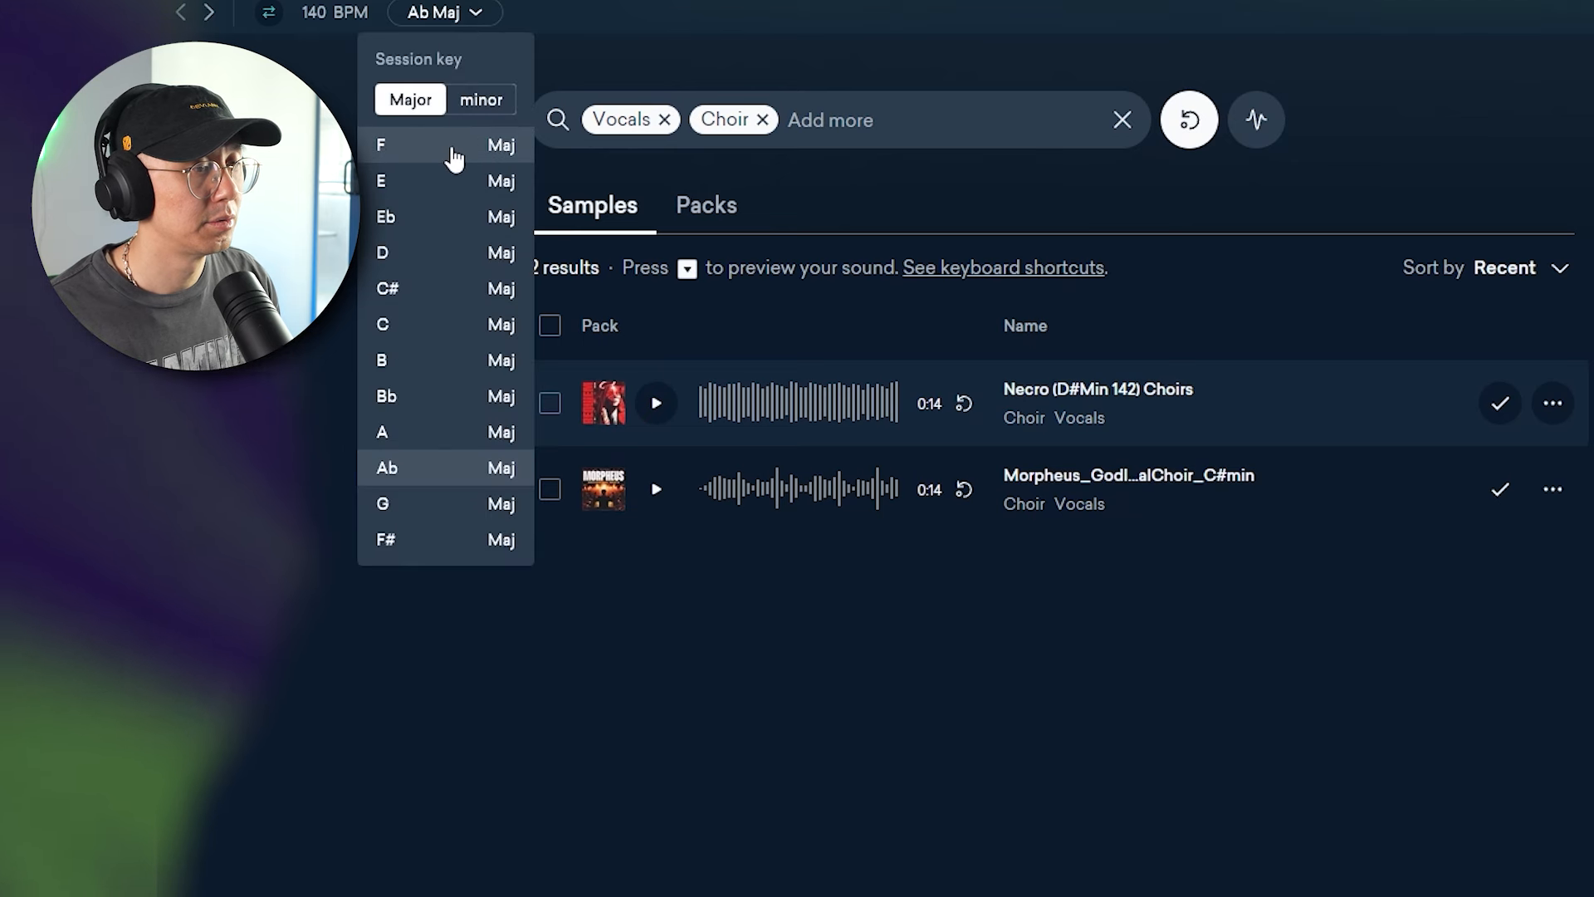
pyautogui.click(453, 156)
pyautogui.click(462, 19)
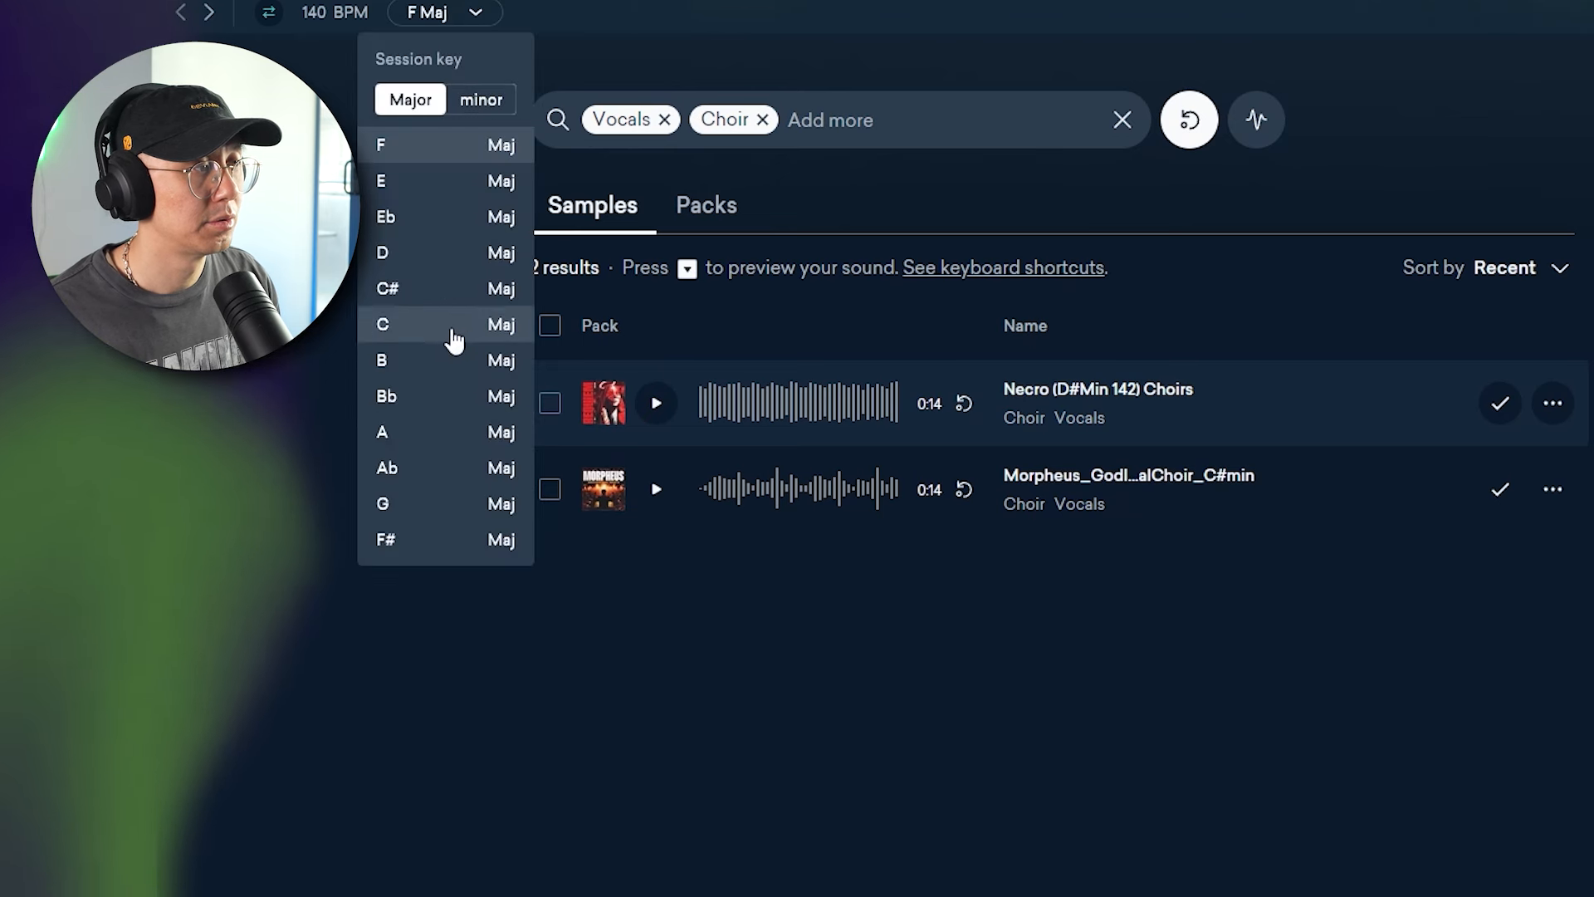
pyautogui.click(437, 509)
pyautogui.click(465, 14)
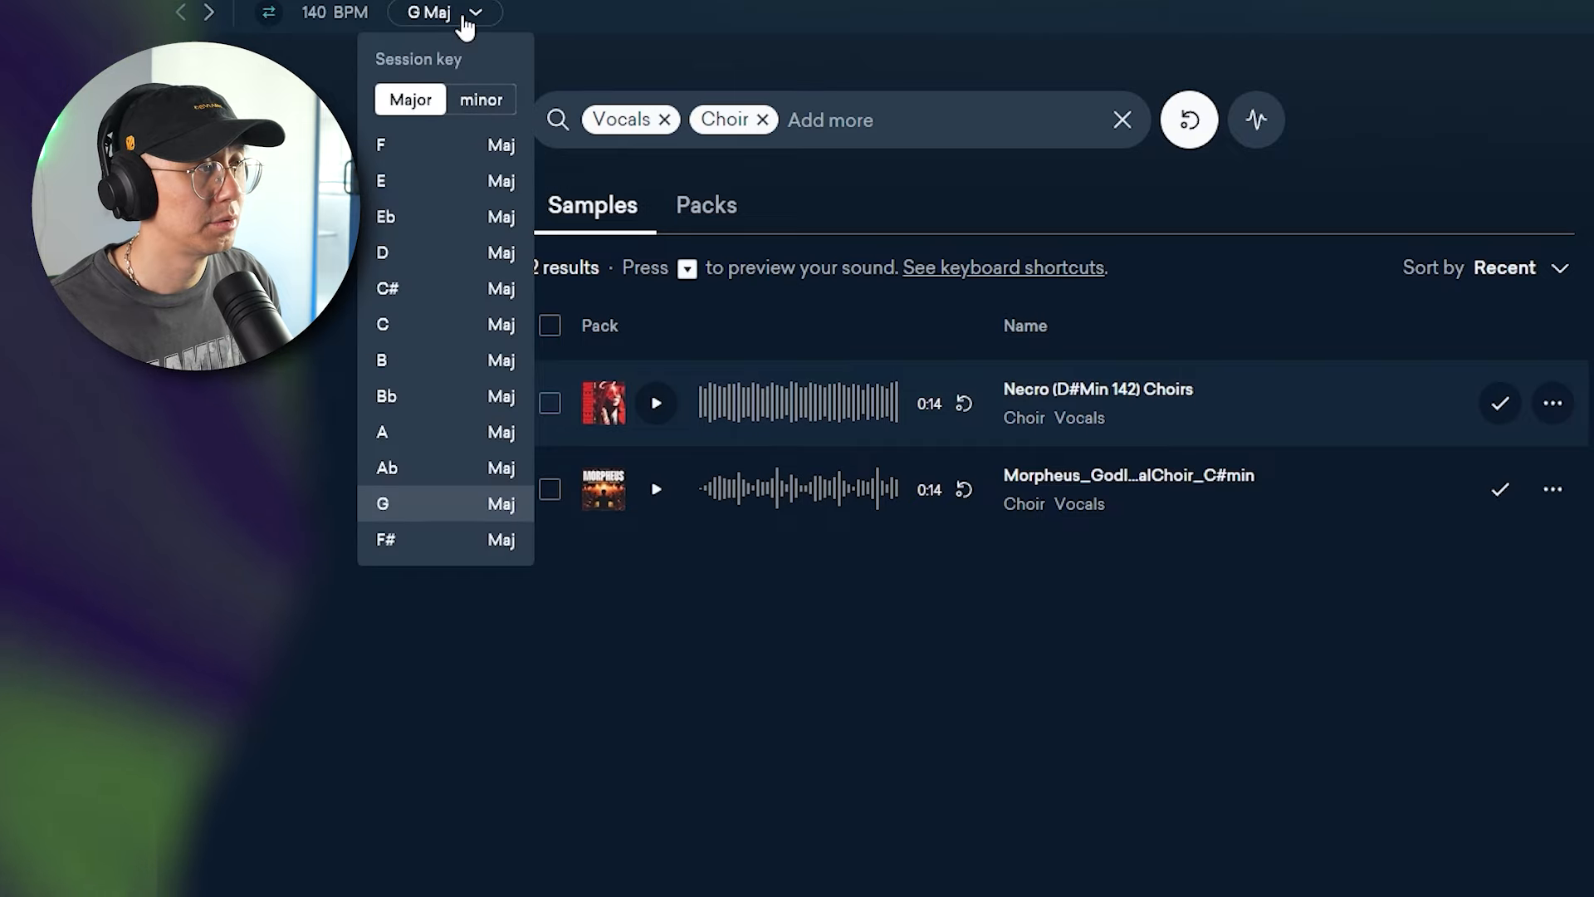
pyautogui.click(478, 330)
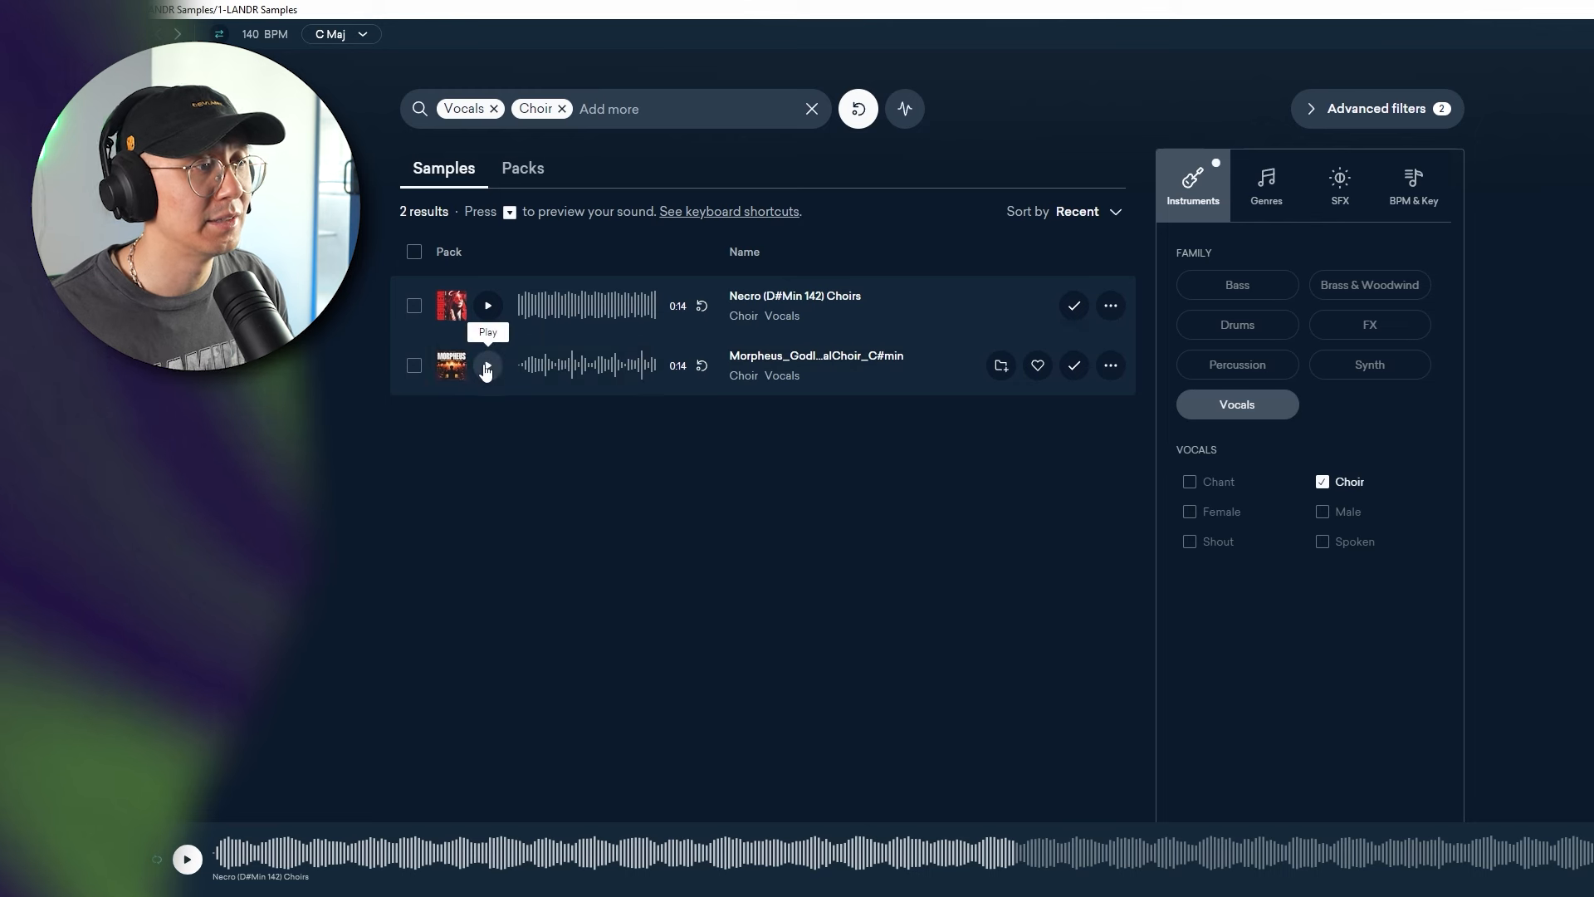
# Preview the Morpheus choir and OFTS Lockdown Vocal Ambience loops, and play the vocal layers from bar 1 in Ableton Live
pyautogui.click(490, 367)
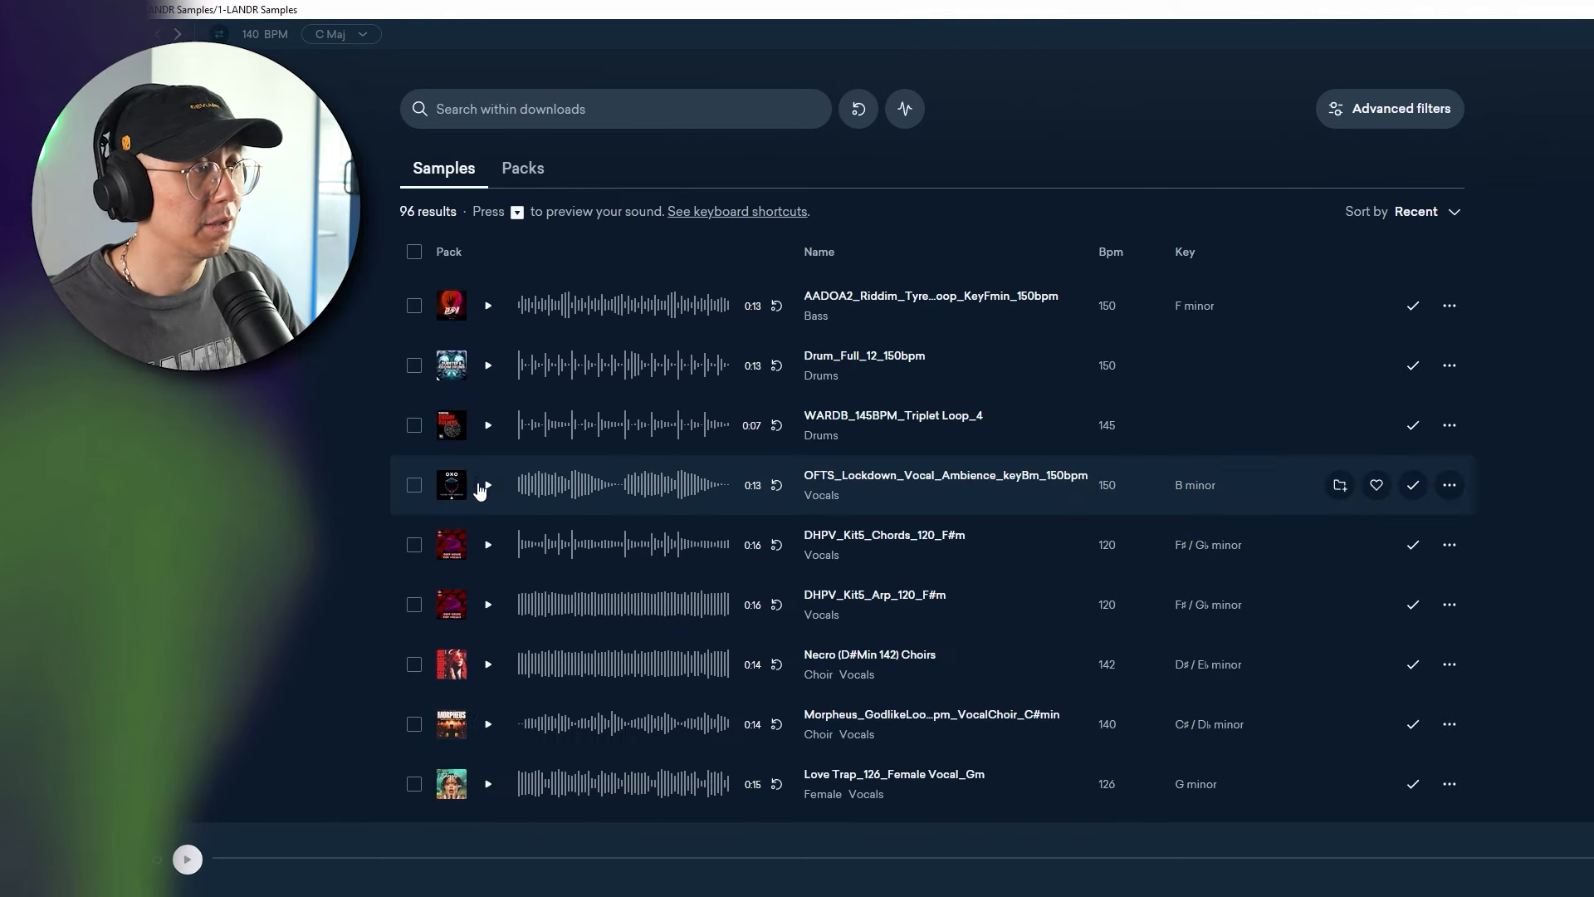
pyautogui.click(487, 485)
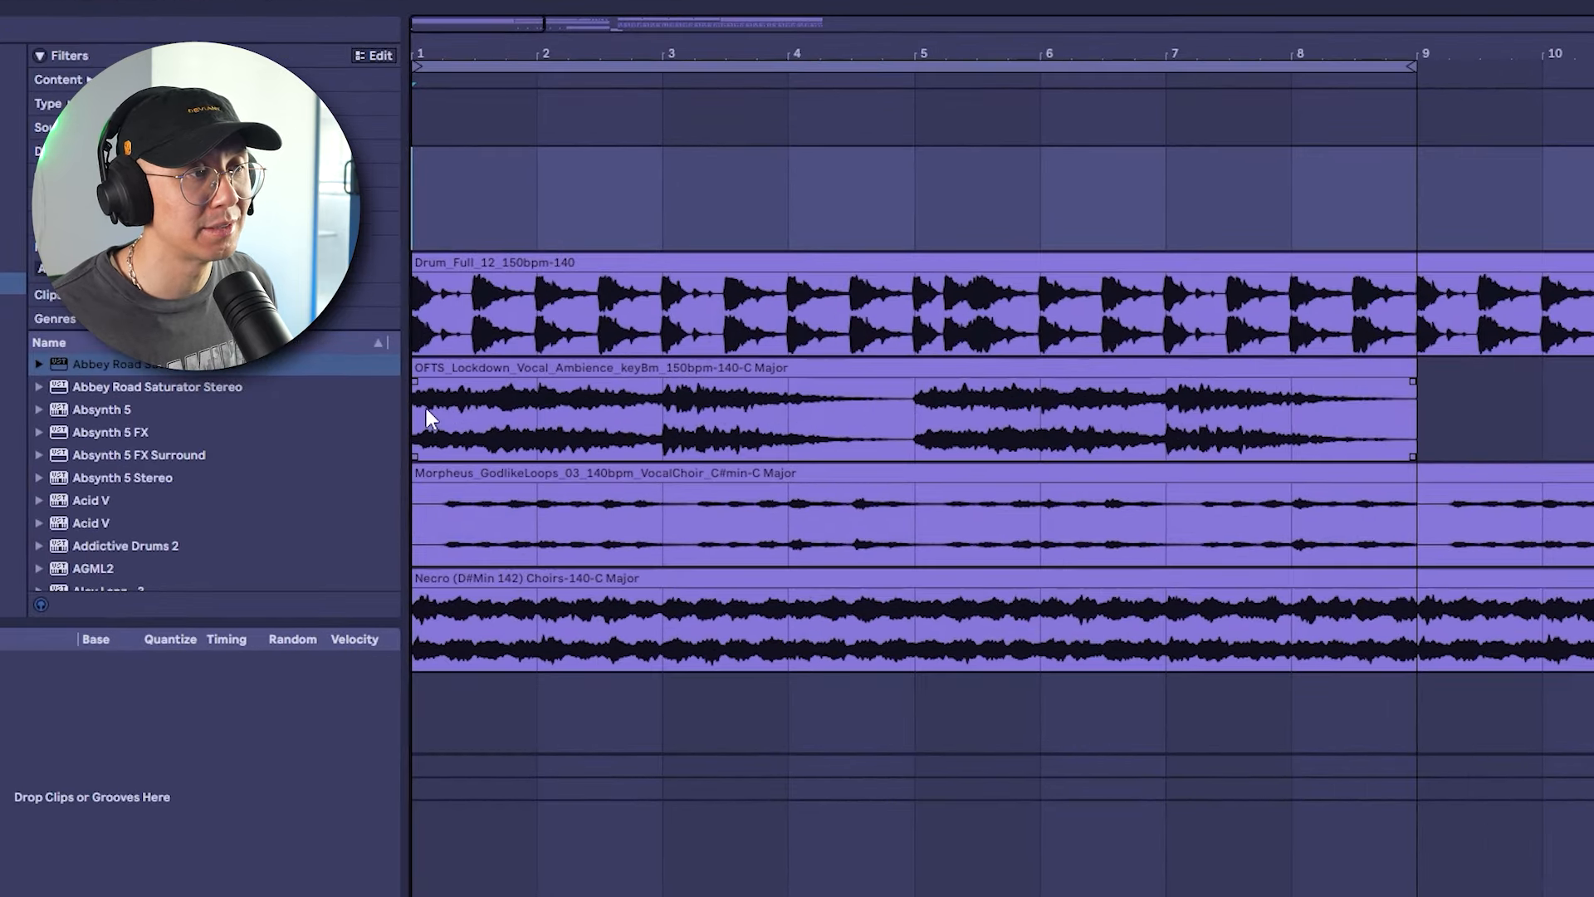
pyautogui.click(415, 406)
pyautogui.press('space')
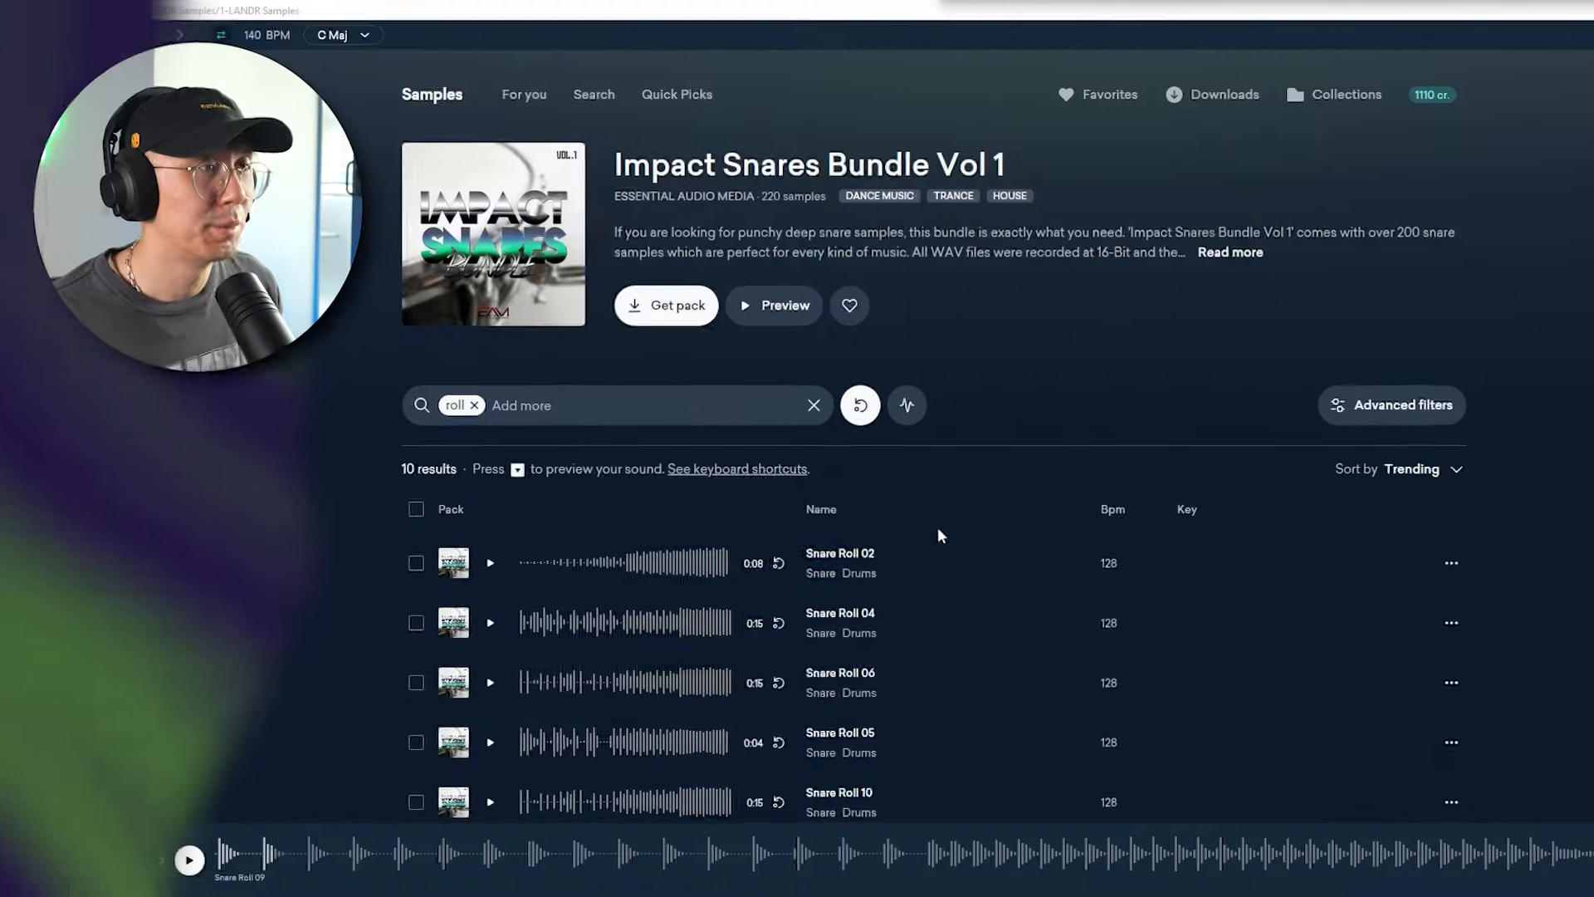
# Switch to LANDR Samples and preview Snare Roll 09 in the Impact Snares Bundle Vol 1 pack
pyautogui.scroll(-7, 936, 523)
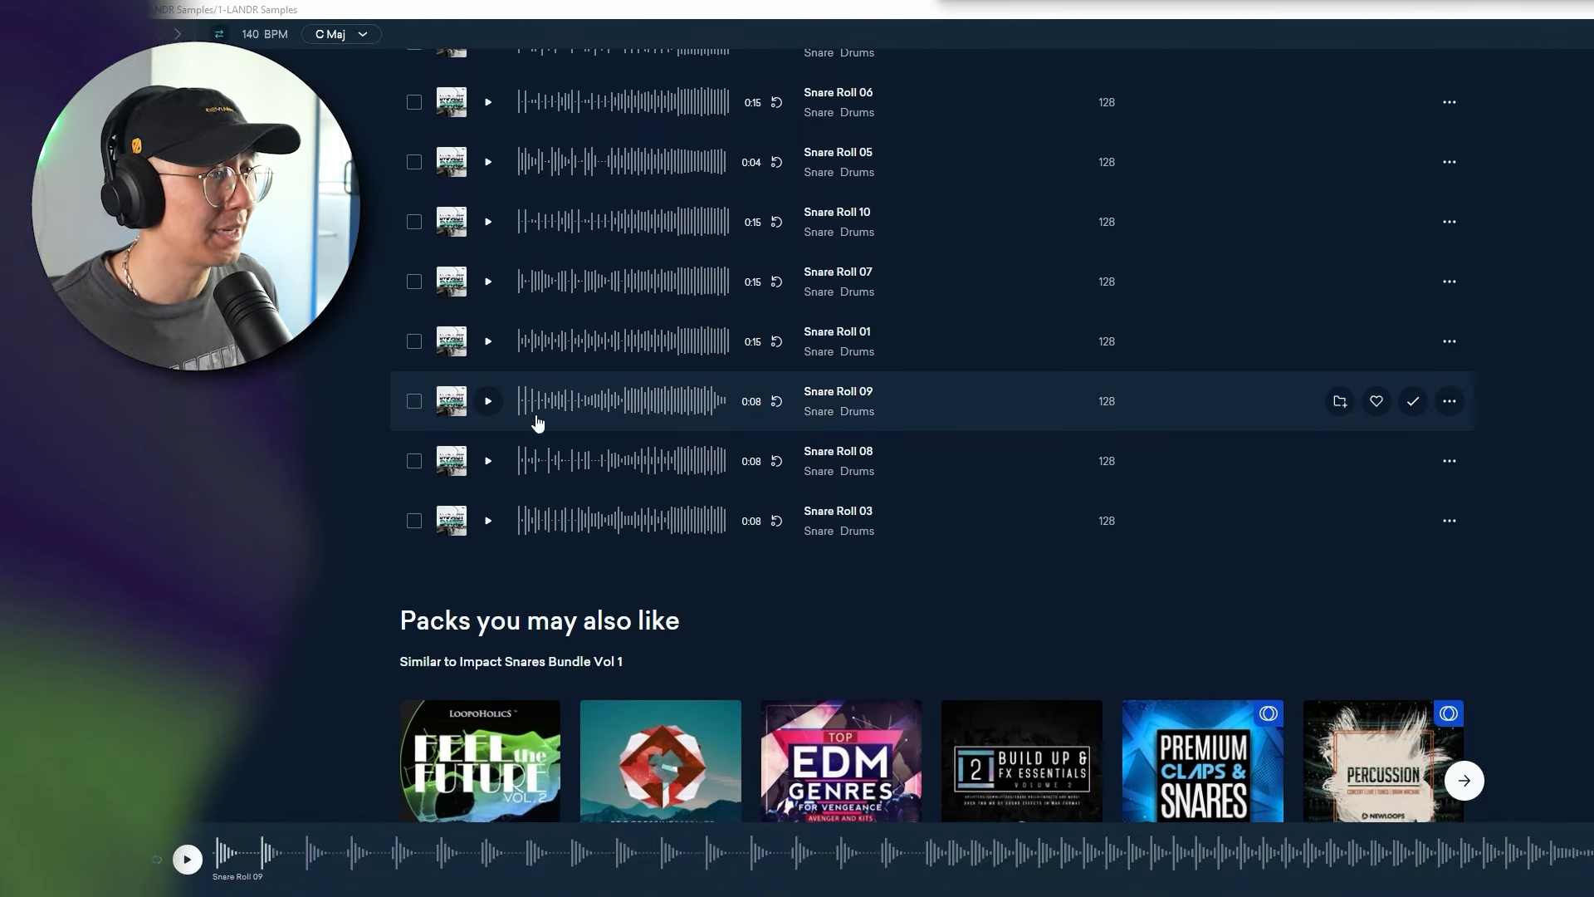
pyautogui.click(490, 403)
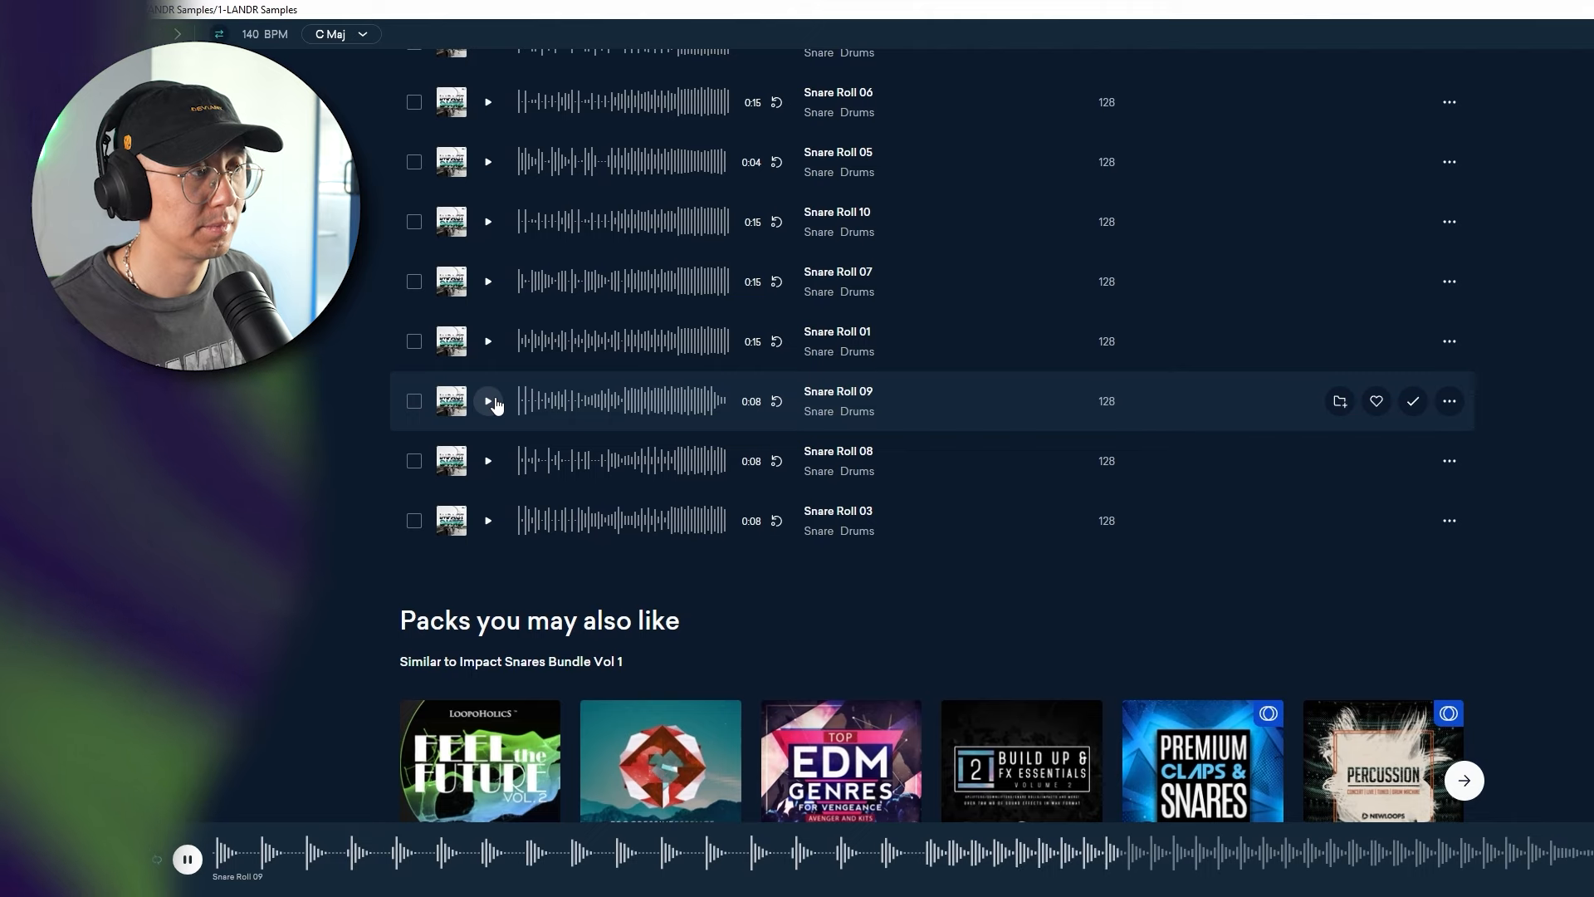
pyautogui.click(496, 404)
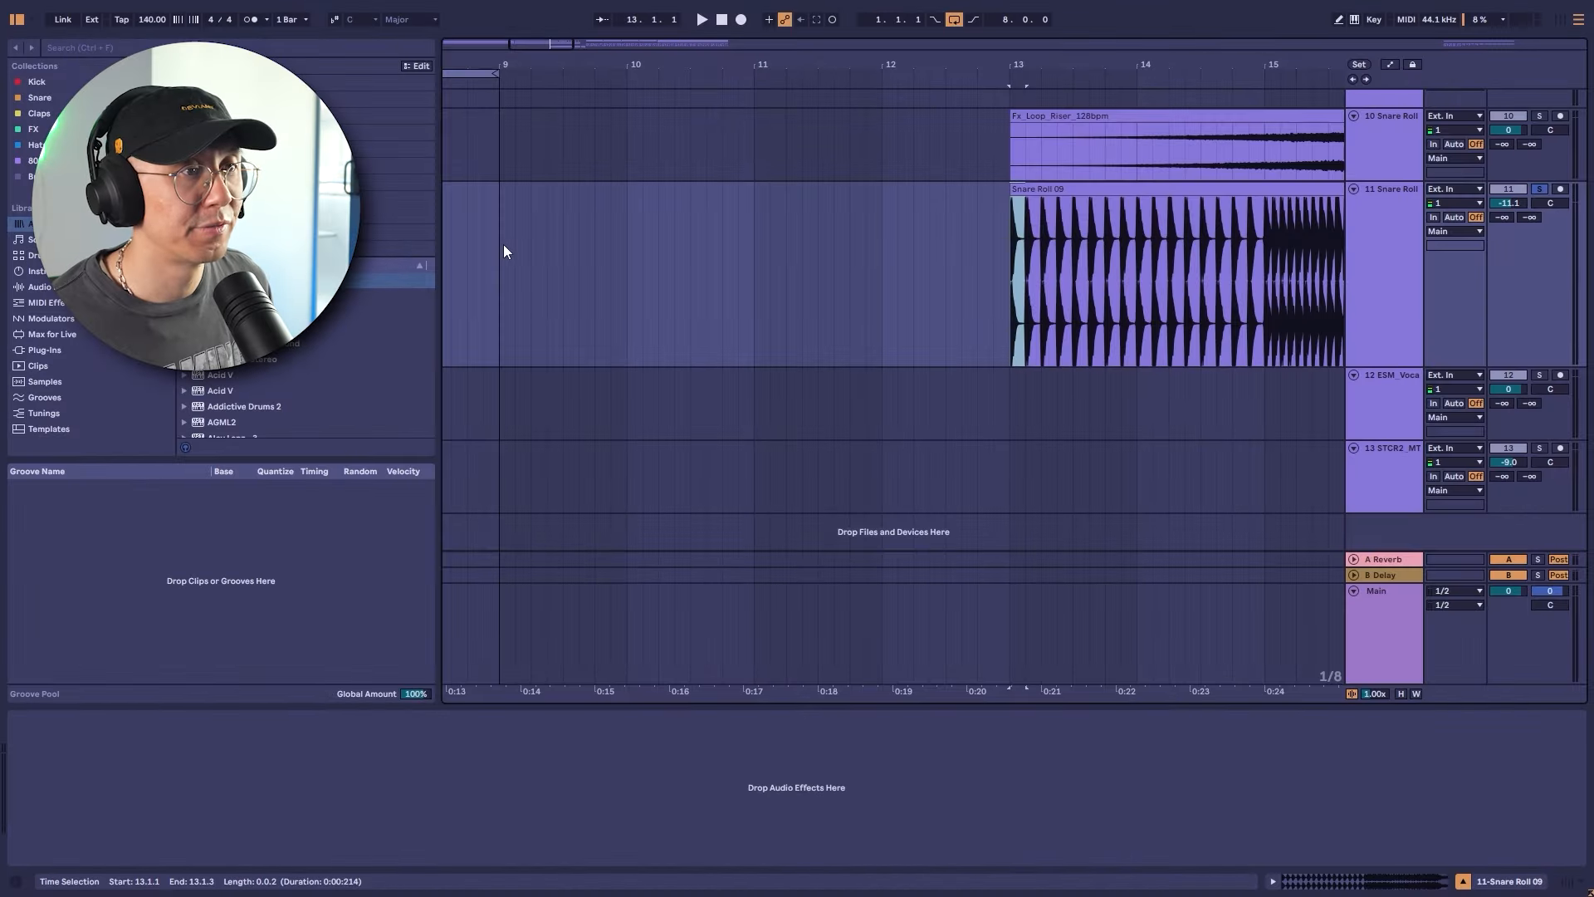
# In Ableton Live, paste the first snare roll hit at bar 9 and repeat it on every beat up to bar 13
pyautogui.click(504, 244)
pyautogui.hotkey('ctrl', 'v')
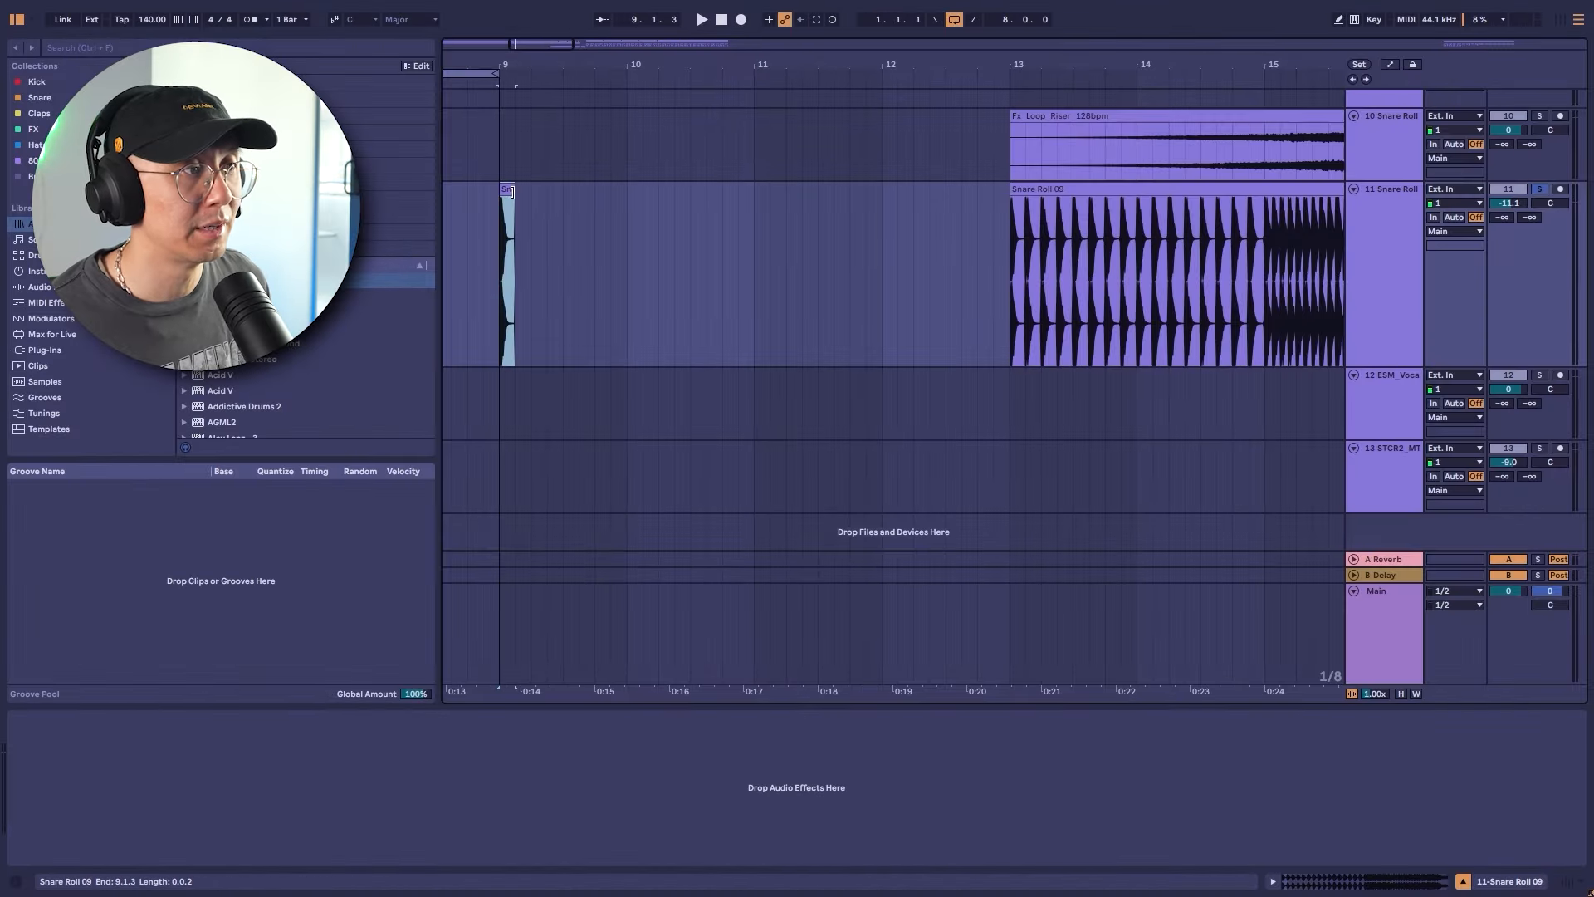
pyautogui.hotkey('ctrl', 'd')
pyautogui.hotkey('ctrl', 'd')
pyautogui.hotkey('ctrl', 'd')
pyautogui.hotkey('ctrl', 'd')
pyautogui.hotkey('ctrl', 'd')
pyautogui.hotkey('ctrl', 'd')
pyautogui.hotkey('ctrl', 'd')
pyautogui.hotkey('ctrl', 'd')
pyautogui.hotkey('ctrl', 'd')
pyautogui.hotkey('ctrl', 'd')
pyautogui.hotkey('ctrl', 'd')
pyautogui.hotkey('ctrl', 'd')
pyautogui.hotkey('ctrl', 'd')
pyautogui.hotkey('ctrl', 'd')
pyautogui.hotkey('ctrl', 'd')
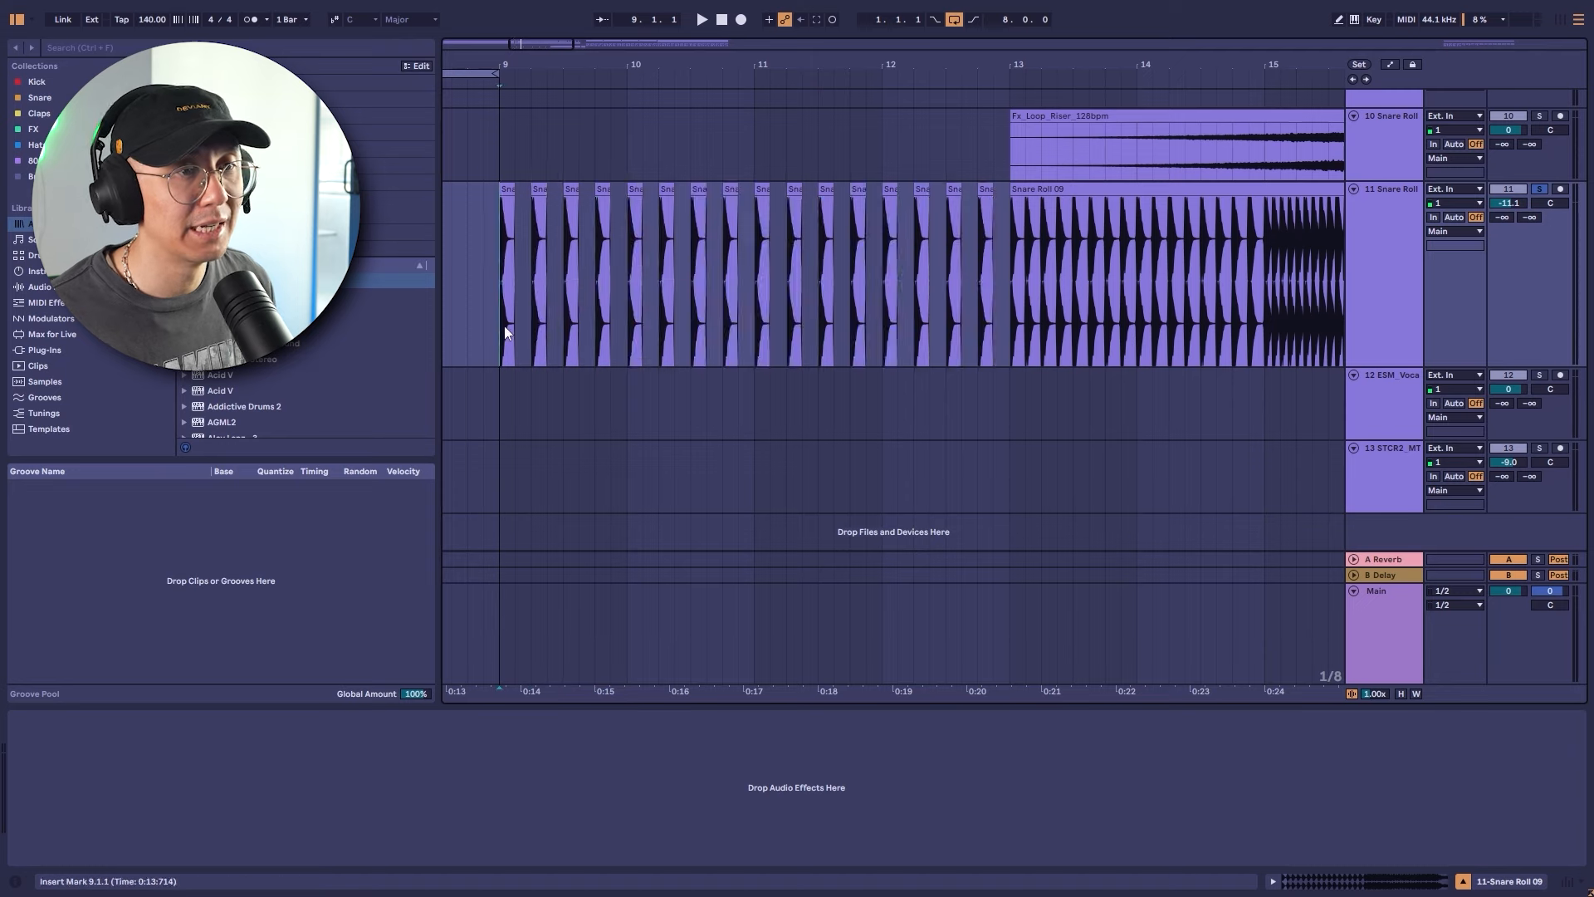
# Play the build-up from bar 15 to hear the Fx_Loop_Riser clip
pyautogui.moveTo(505, 326); pyautogui.dragTo(1214, 264)
pyautogui.click(1083, 416)
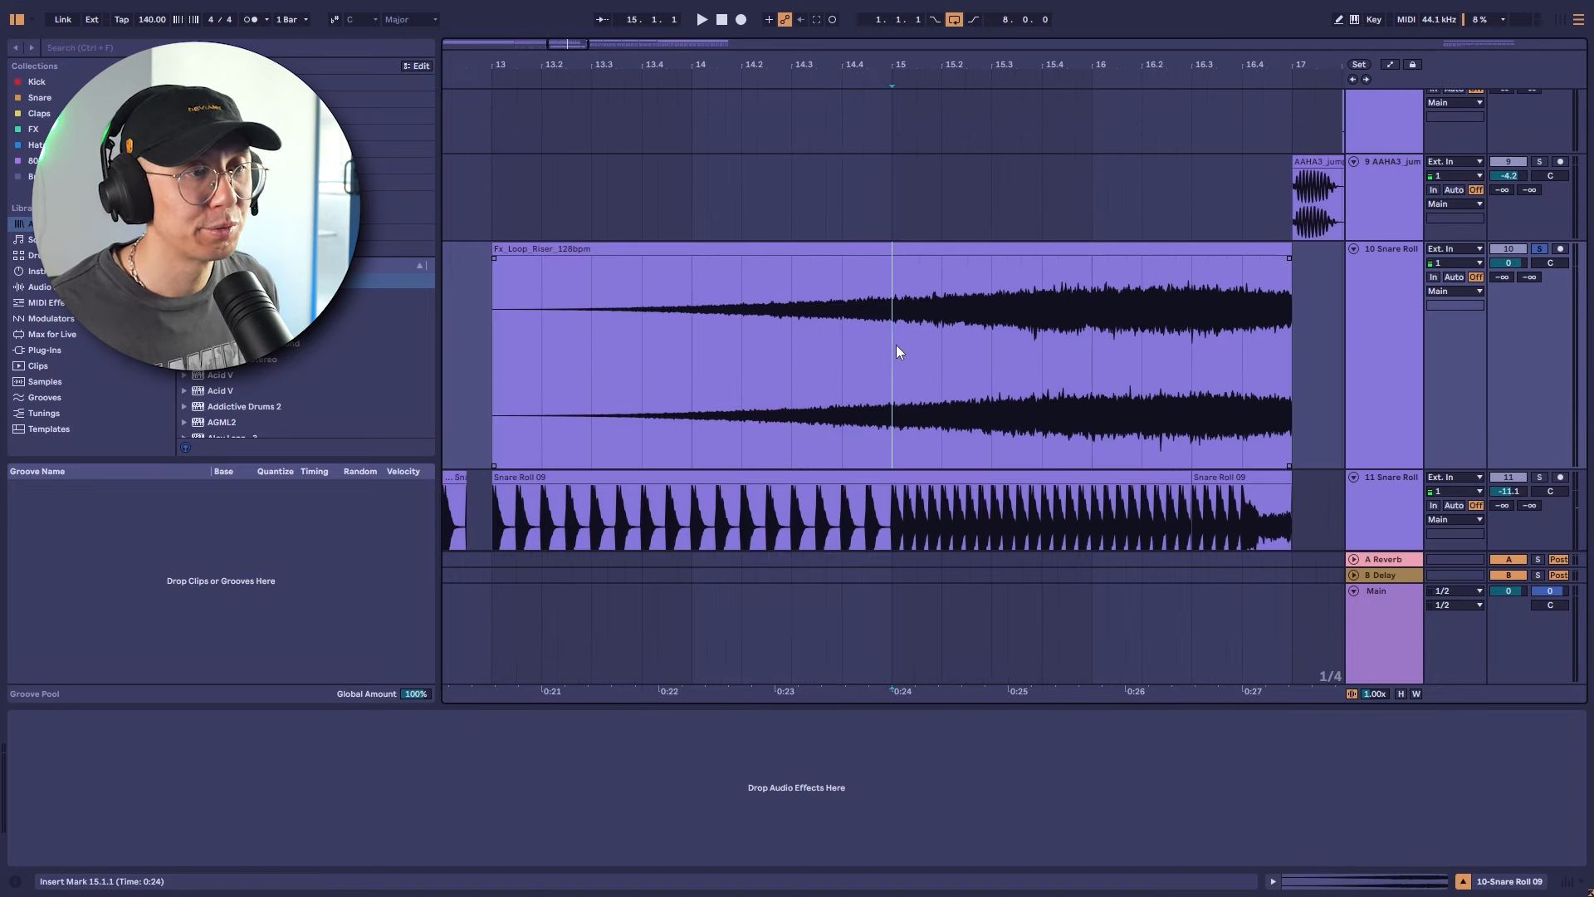
pyautogui.press('space')
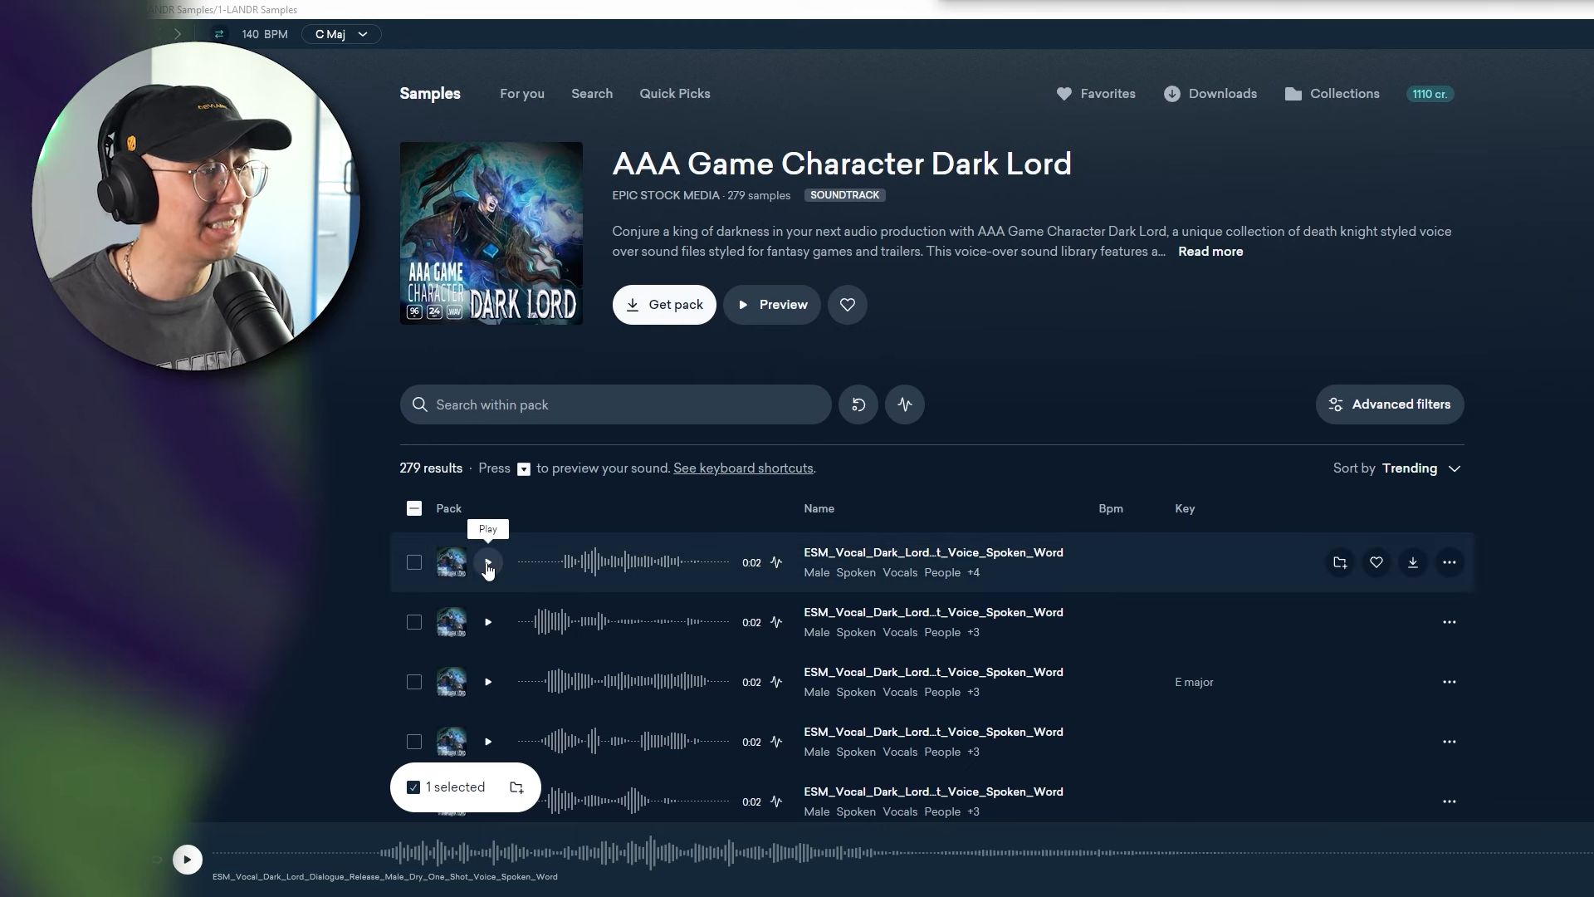
# Switch to LANDR Samples and preview several spoken-word one-shots in the AAA Game Character Dark Lord pack, including the ticked sample
pyautogui.click(487, 625)
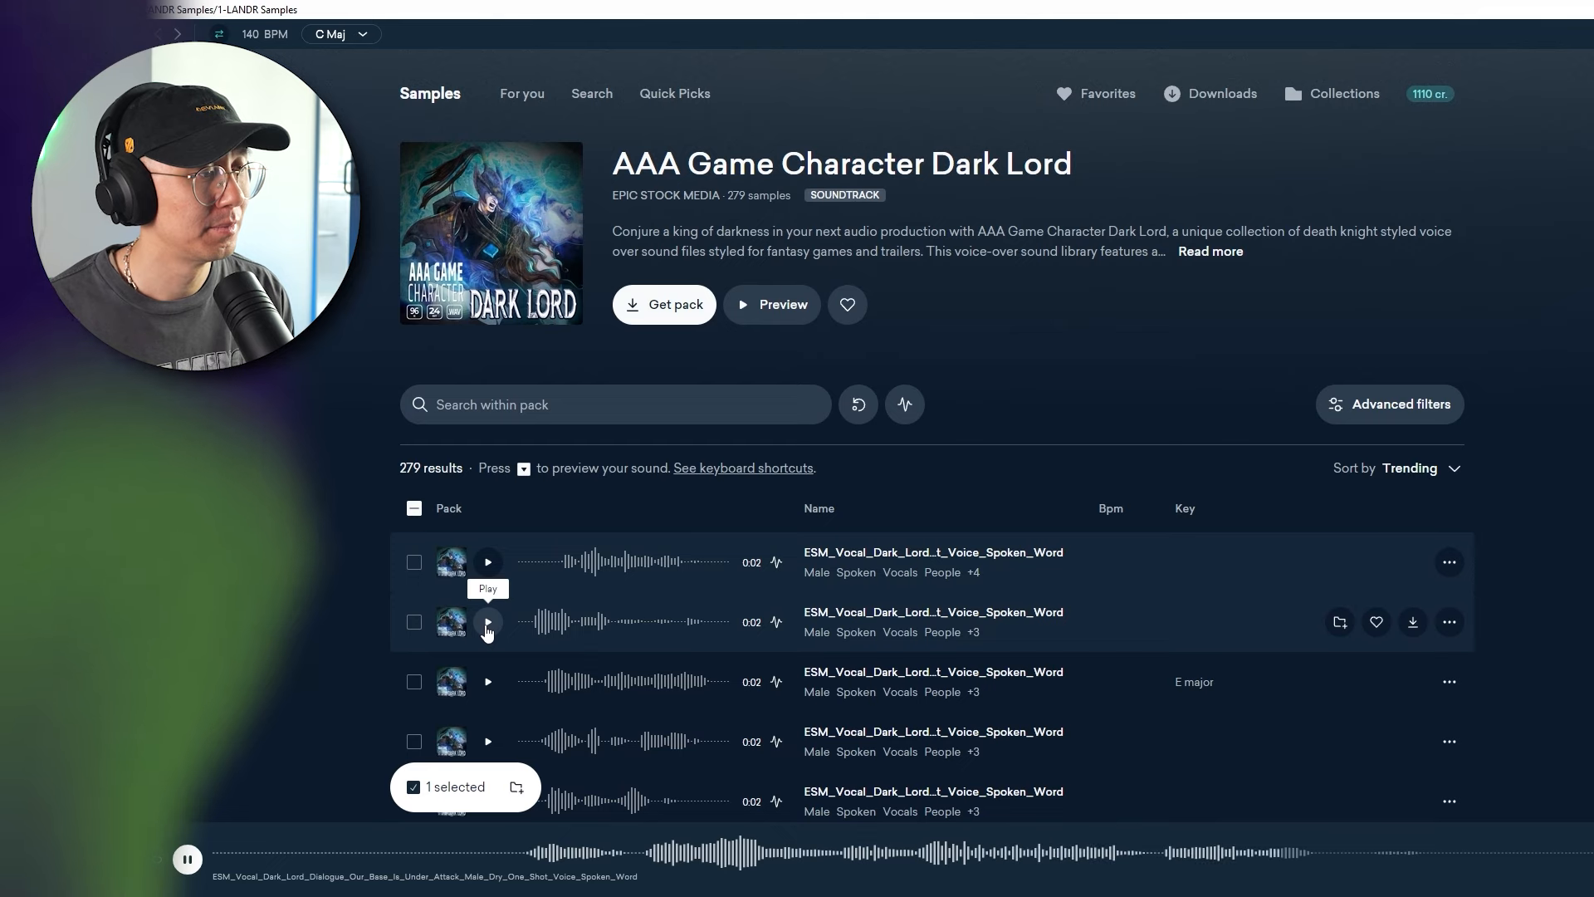
pyautogui.click(487, 683)
pyautogui.scroll(-3, 486, 665)
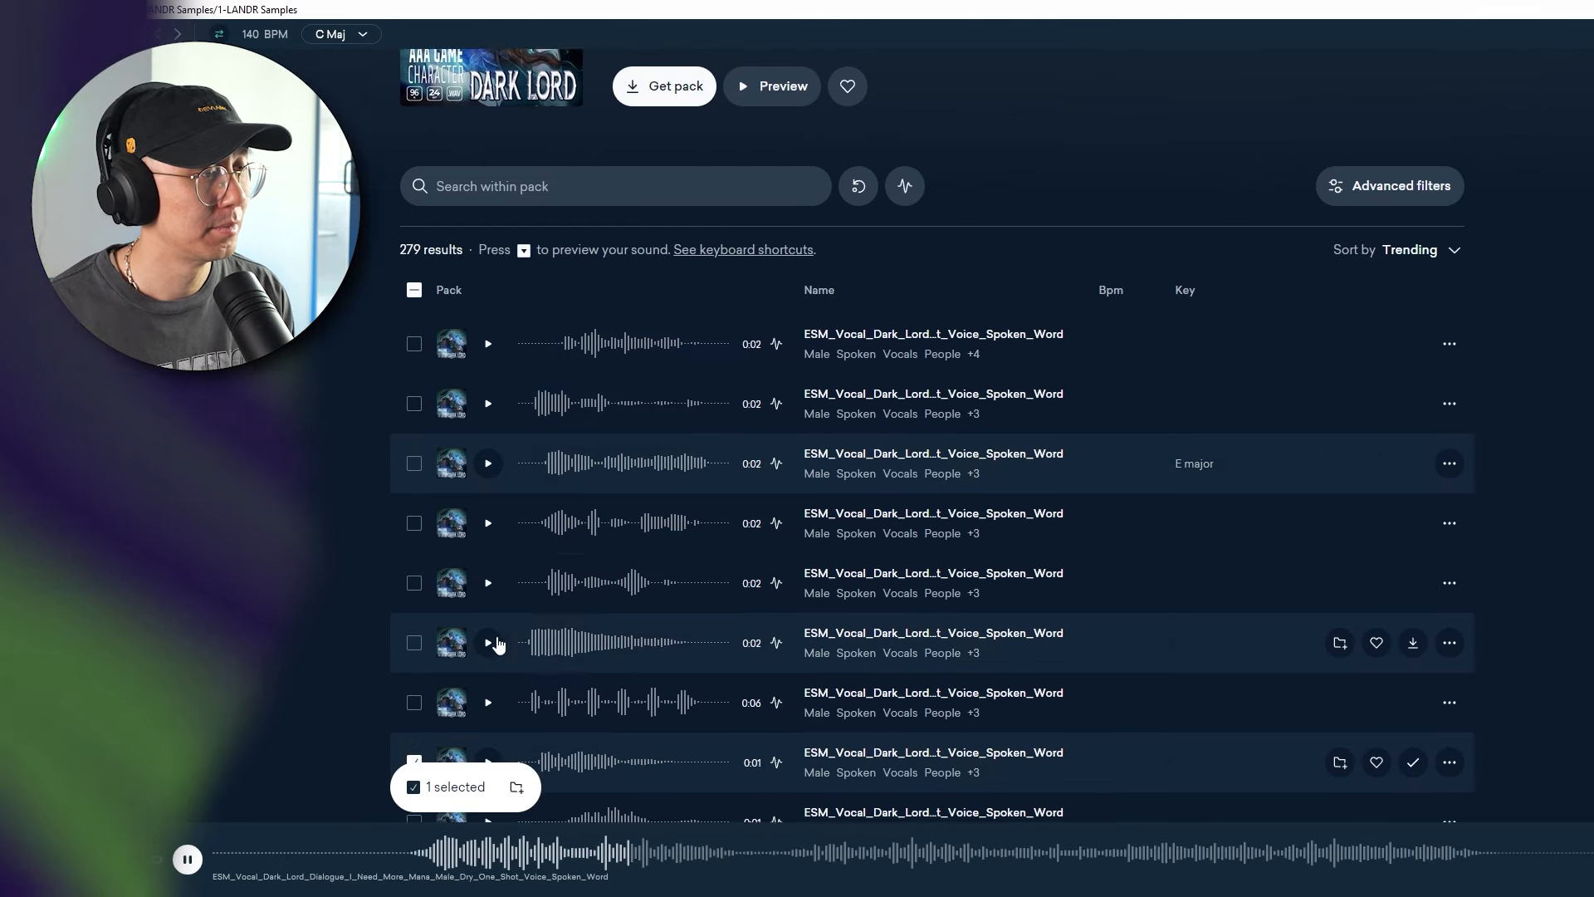
pyautogui.click(490, 511)
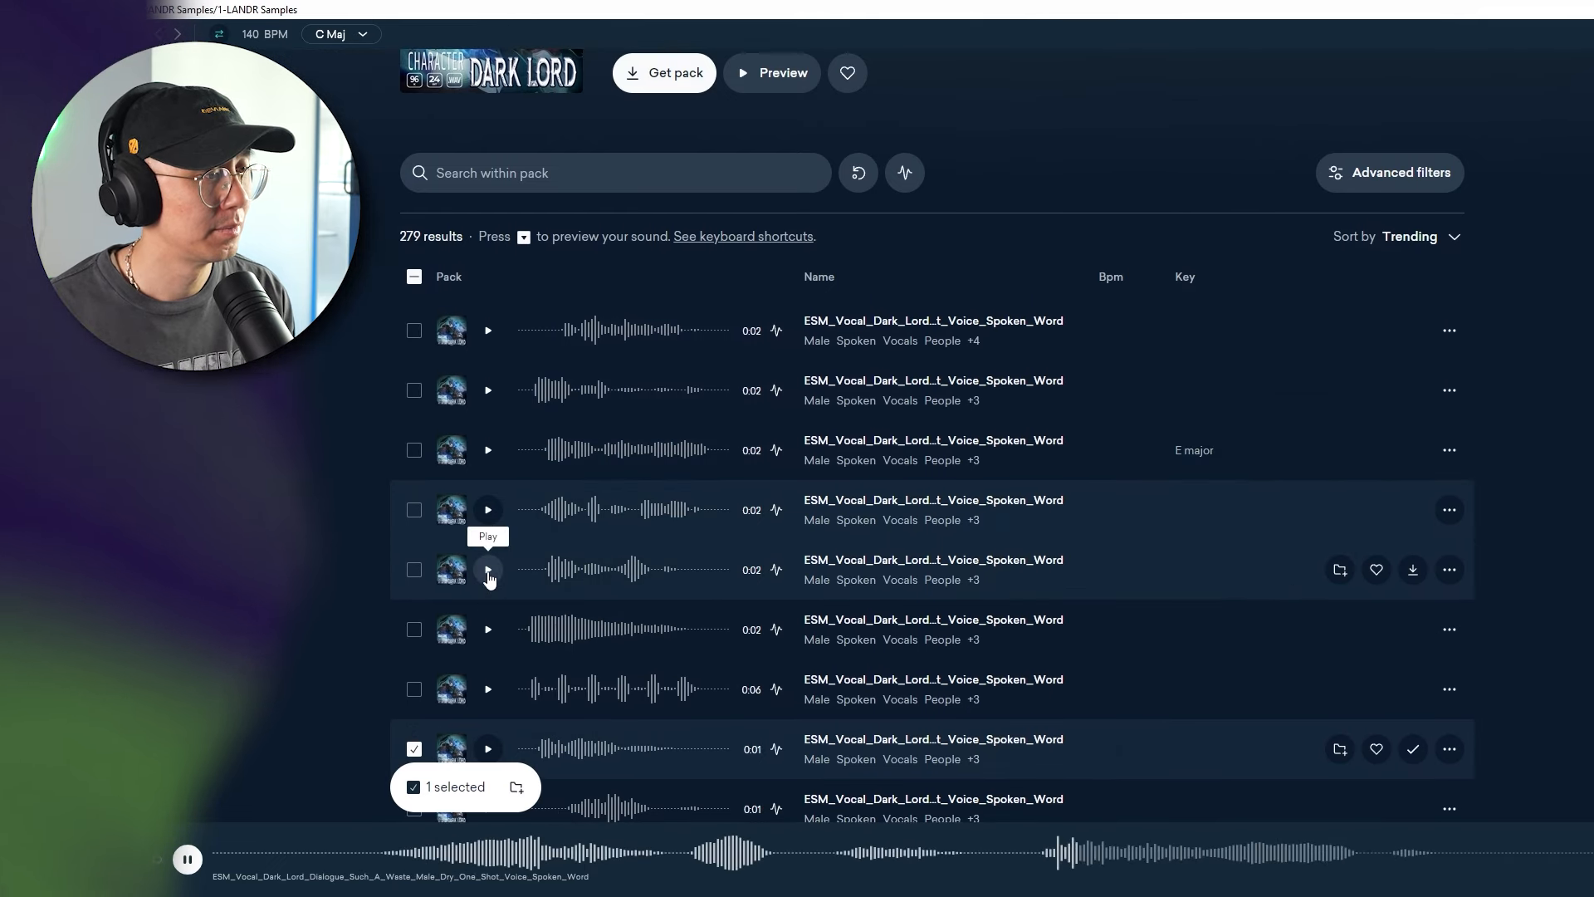
pyautogui.scroll(-1, 490, 580)
pyautogui.scroll(-2, 490, 580)
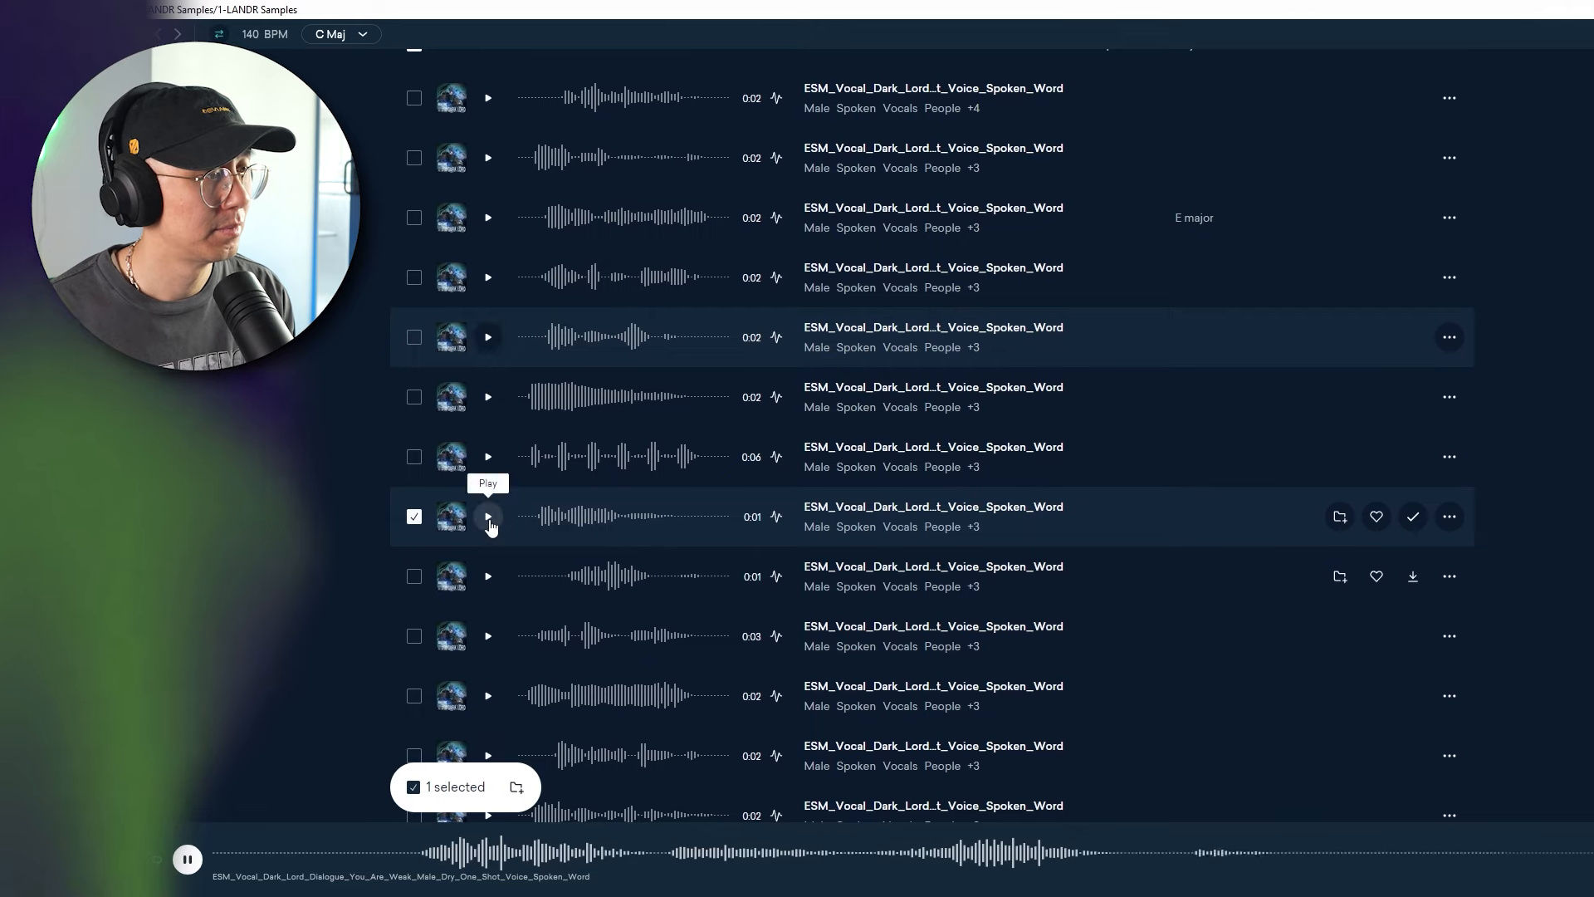
pyautogui.click(490, 518)
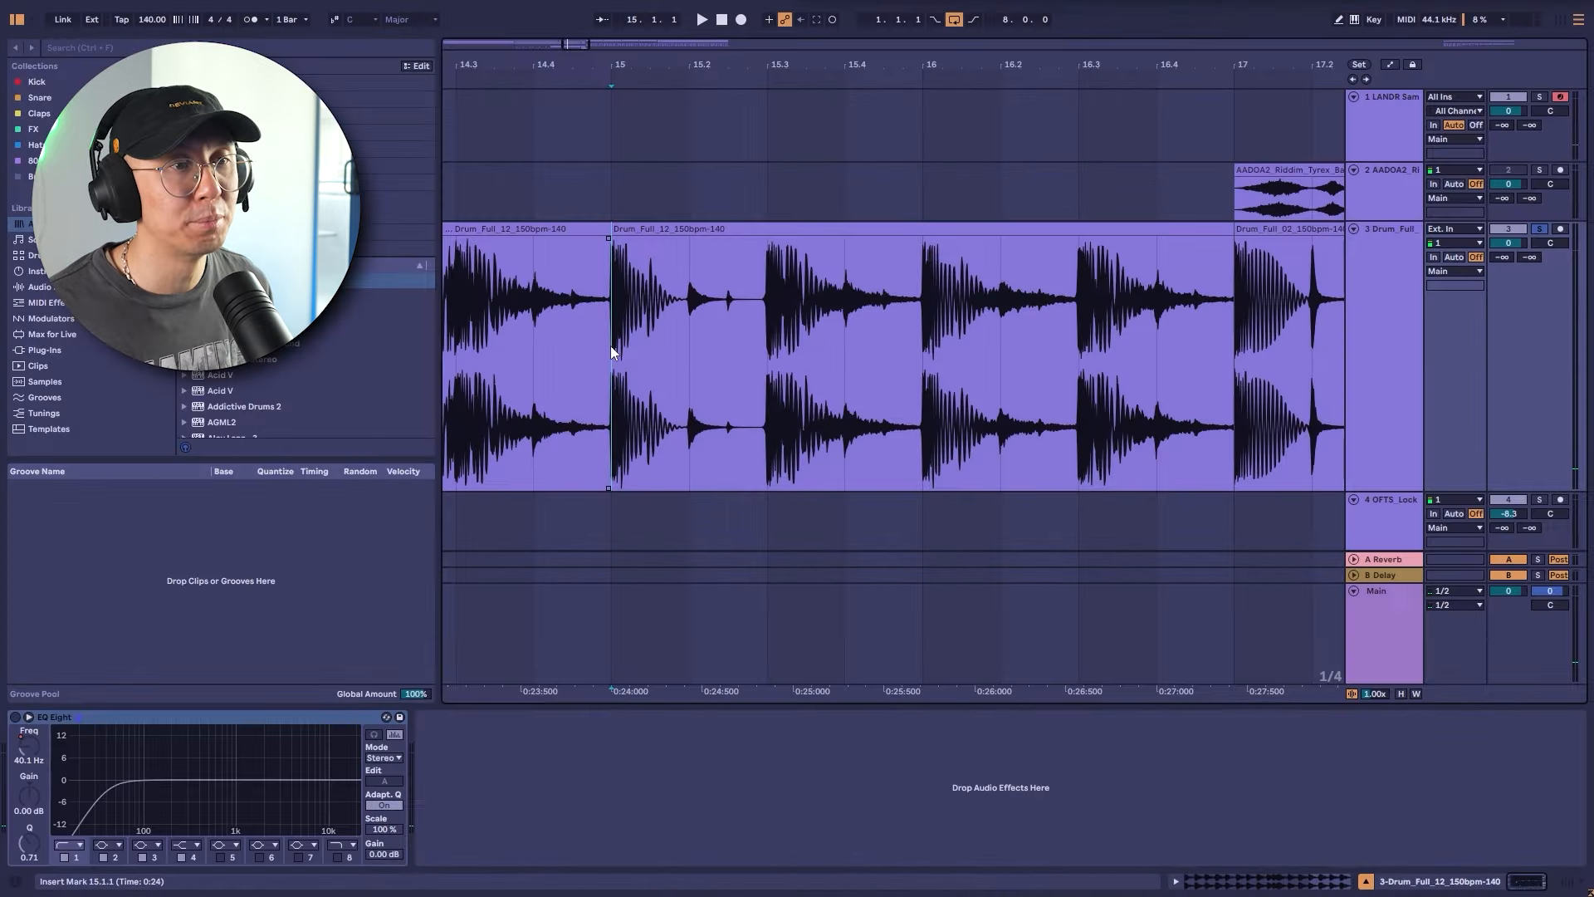
# In Ableton Live, repeat the drum hit on every beat of bar 15 and every eighth note of bar 16, and play the build-up
pyautogui.moveTo(611, 346); pyautogui.dragTo(697, 348)
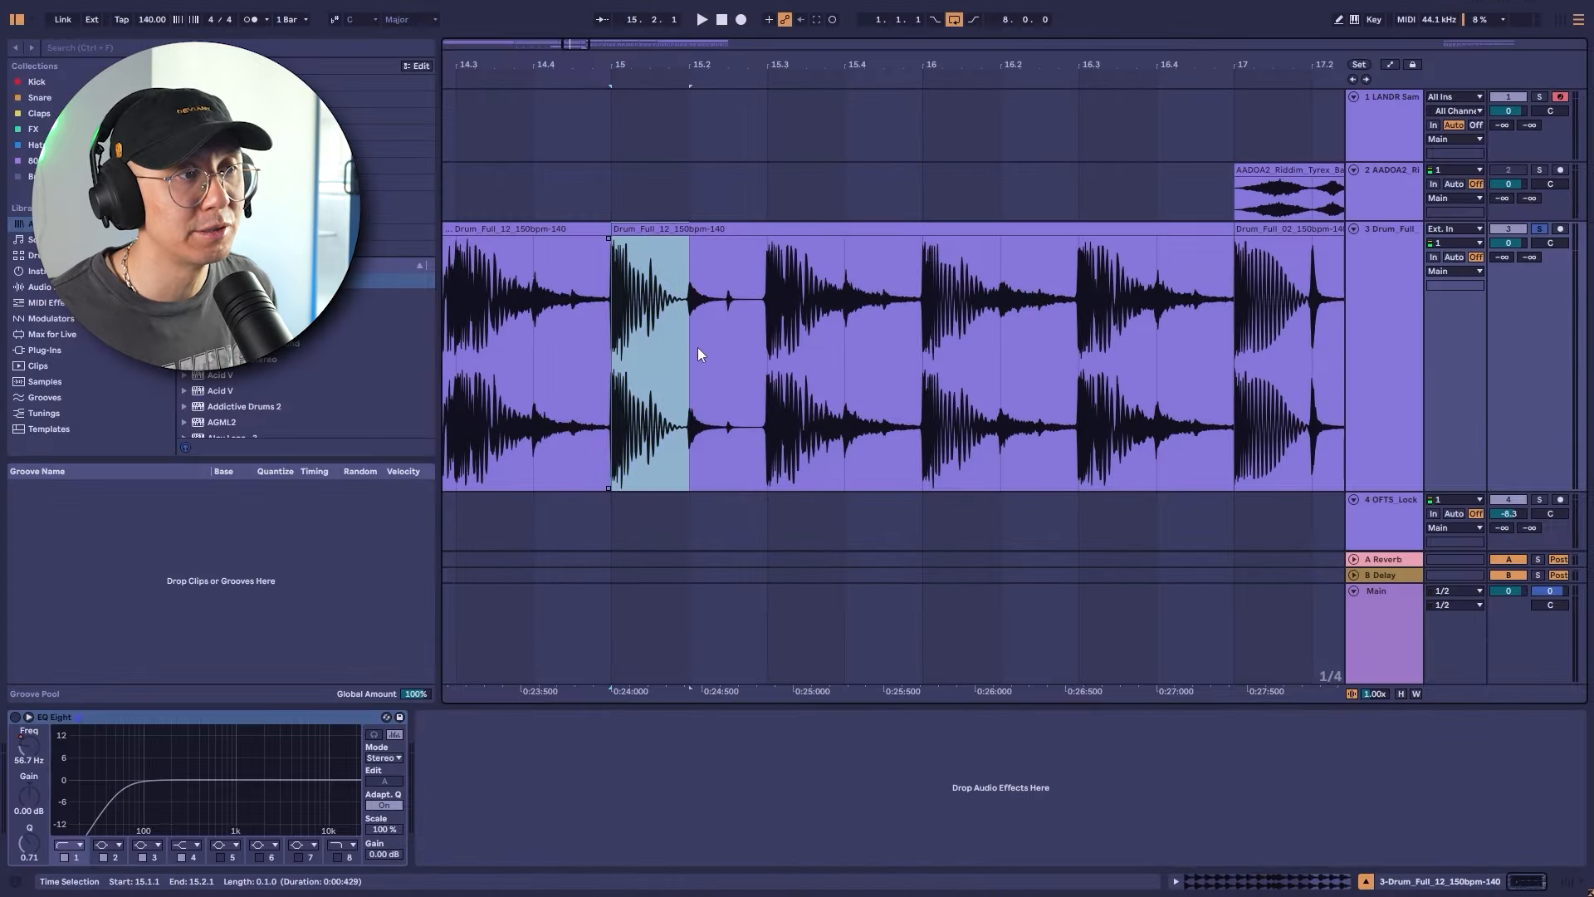
pyautogui.click(616, 374)
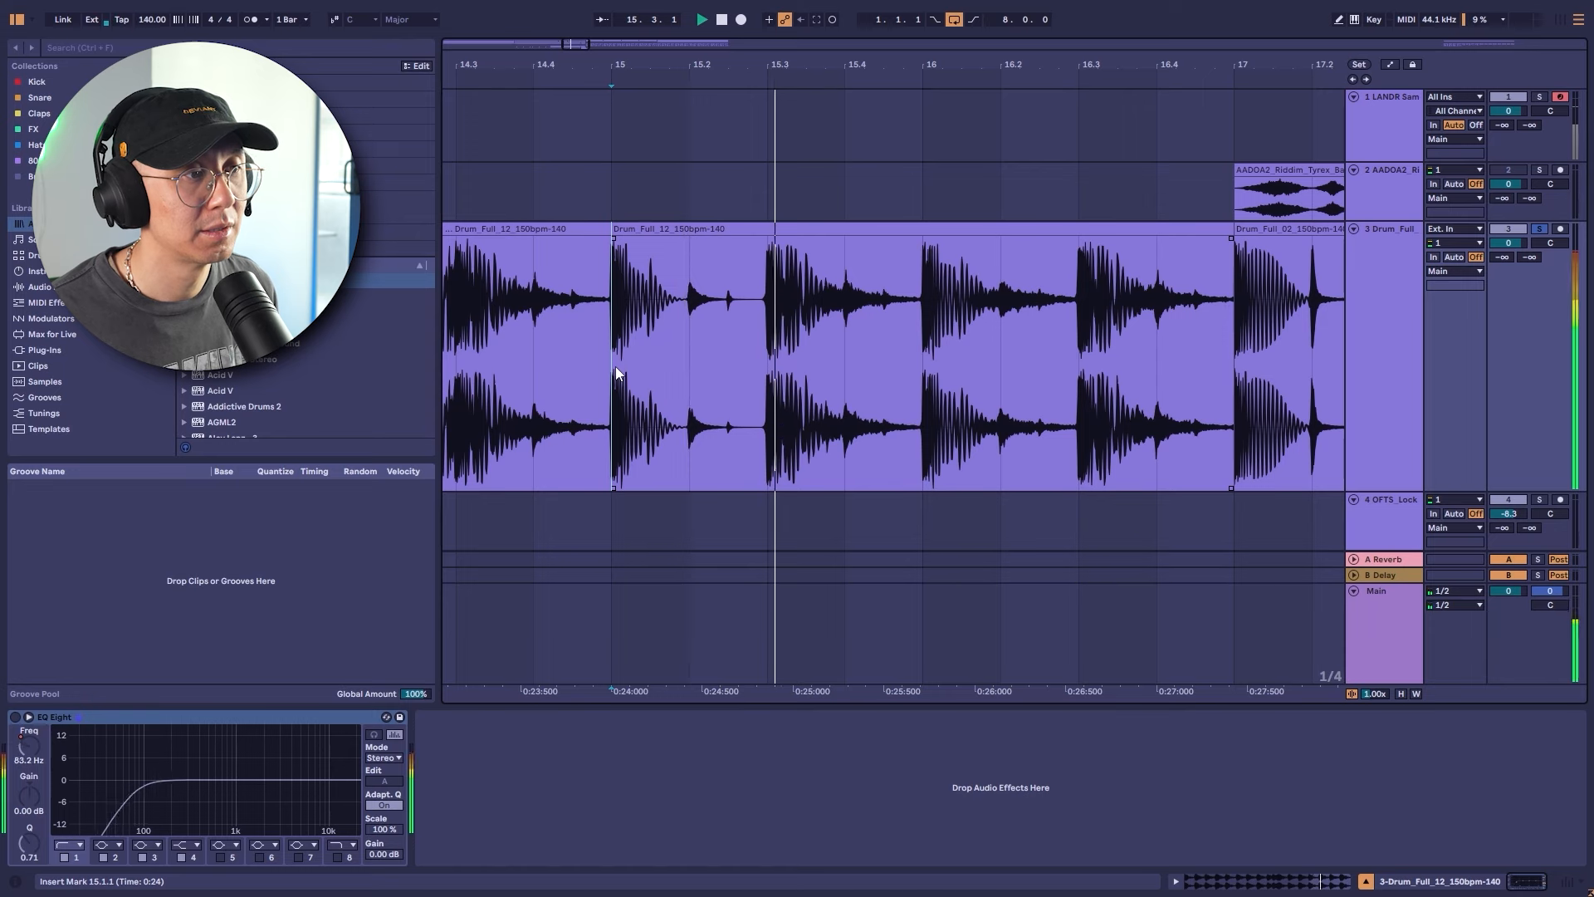
pyautogui.hotkey('ctrl', 'd')
pyautogui.hotkey('ctrl', 'd')
pyautogui.hotkey('ctrl', 'd')
pyautogui.hotkey('ctrl', 'd')
pyautogui.hotkey('ctrl', 'd')
pyautogui.hotkey('ctrl', 'd')
pyautogui.hotkey('ctrl', 'd')
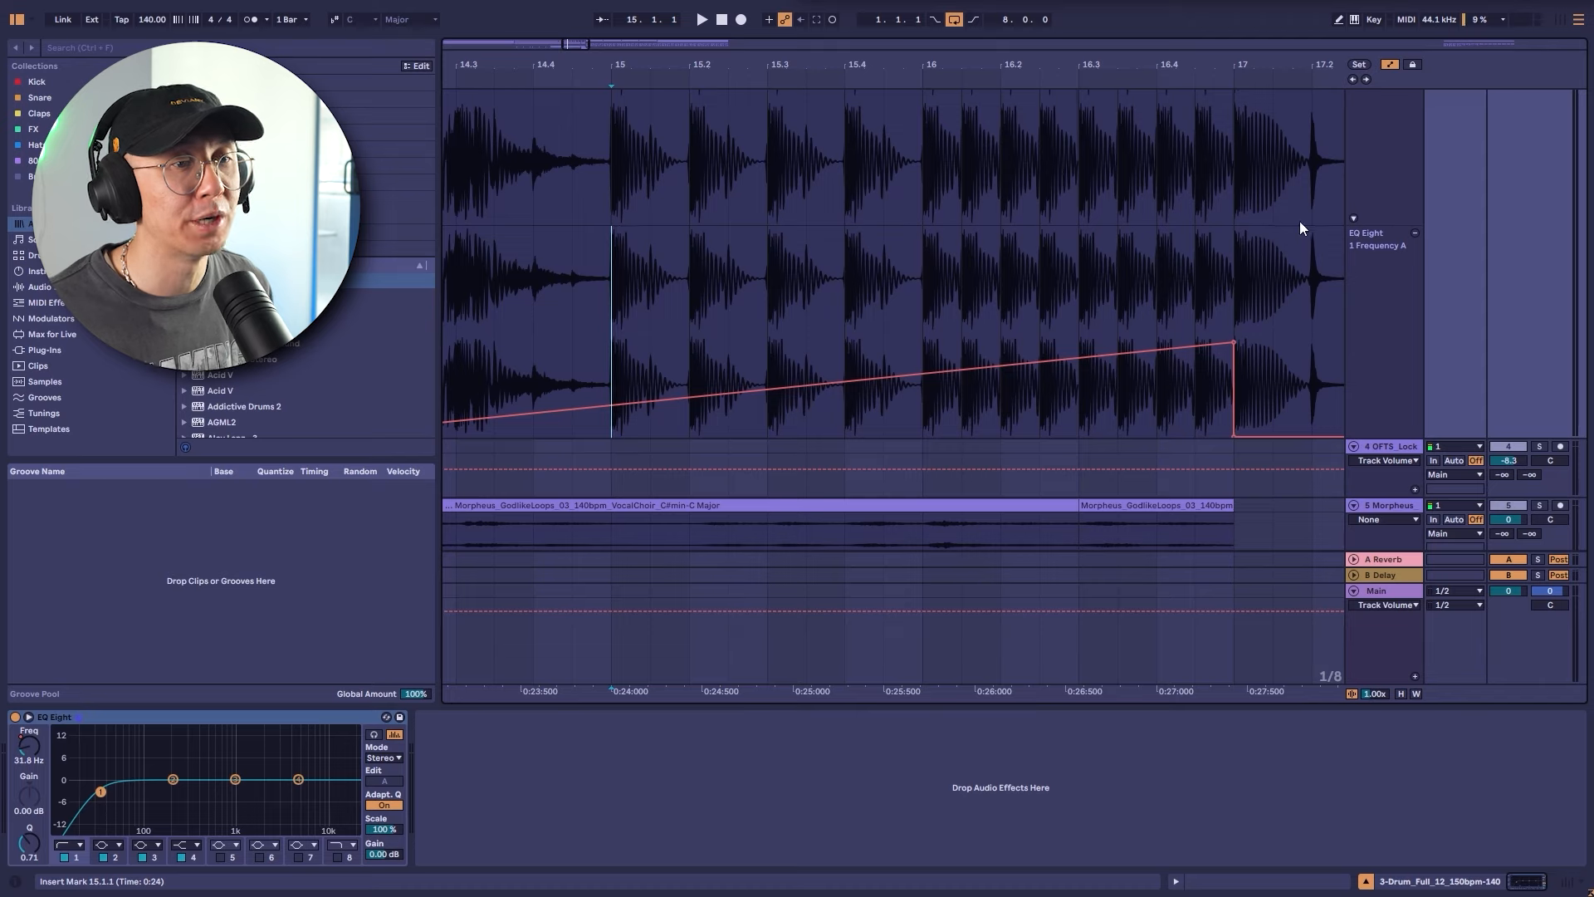
pyautogui.press('space')
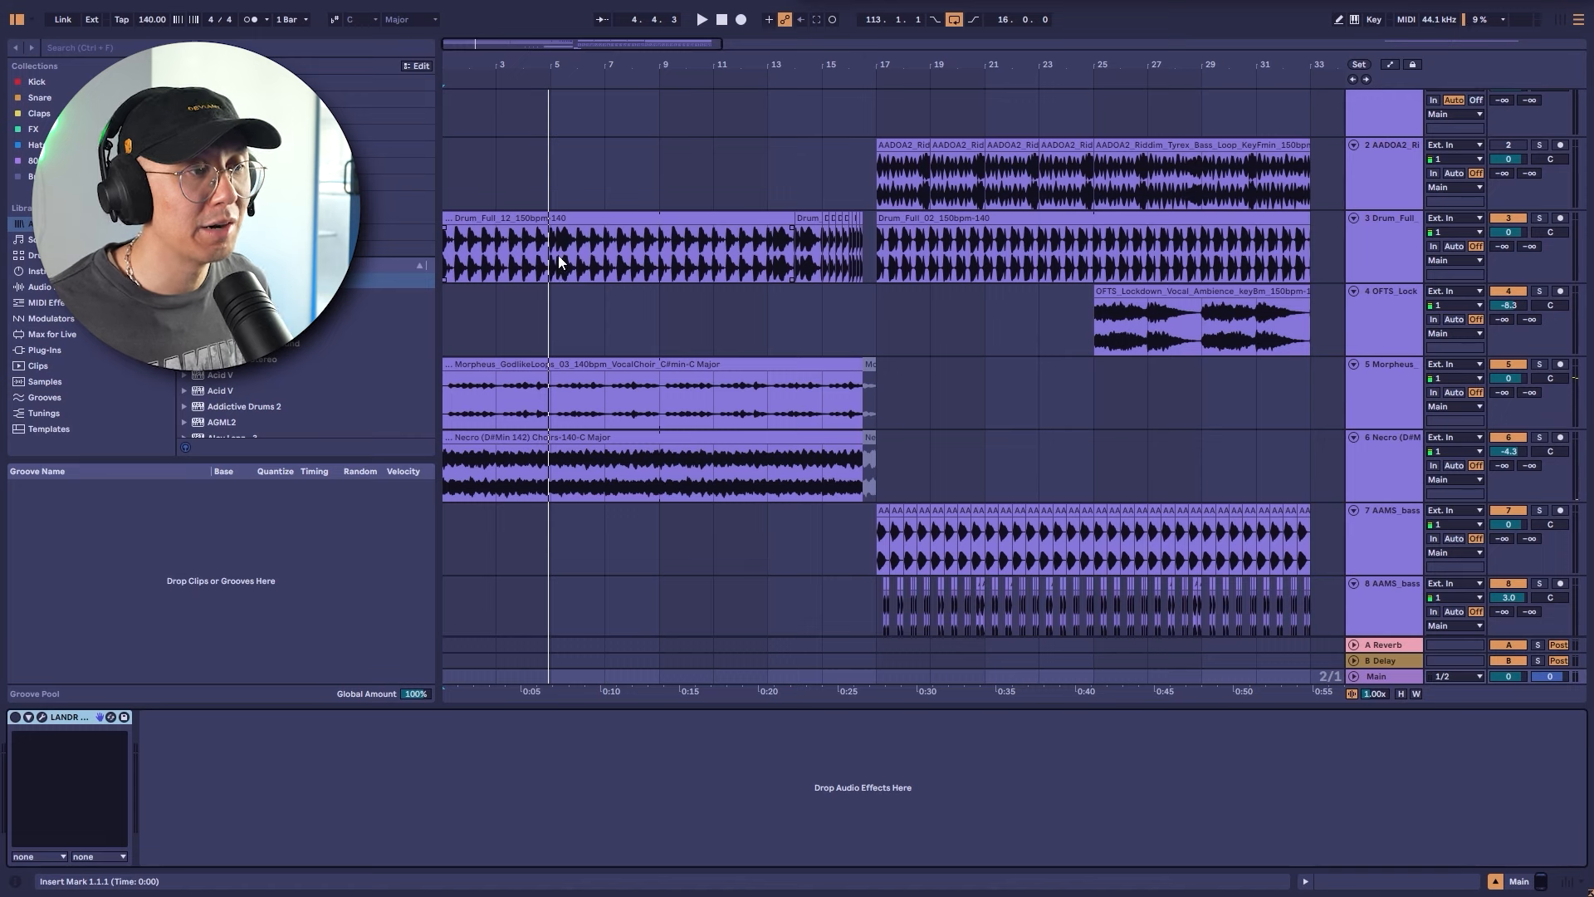
# Review how the drums, choir loops and vocal ambience are laid out across the intro and the drop
pyautogui.moveTo(479, 324); pyautogui.dragTo(391, 335)
pyautogui.click(608, 324)
pyautogui.click(862, 329)
pyautogui.click(623, 467)
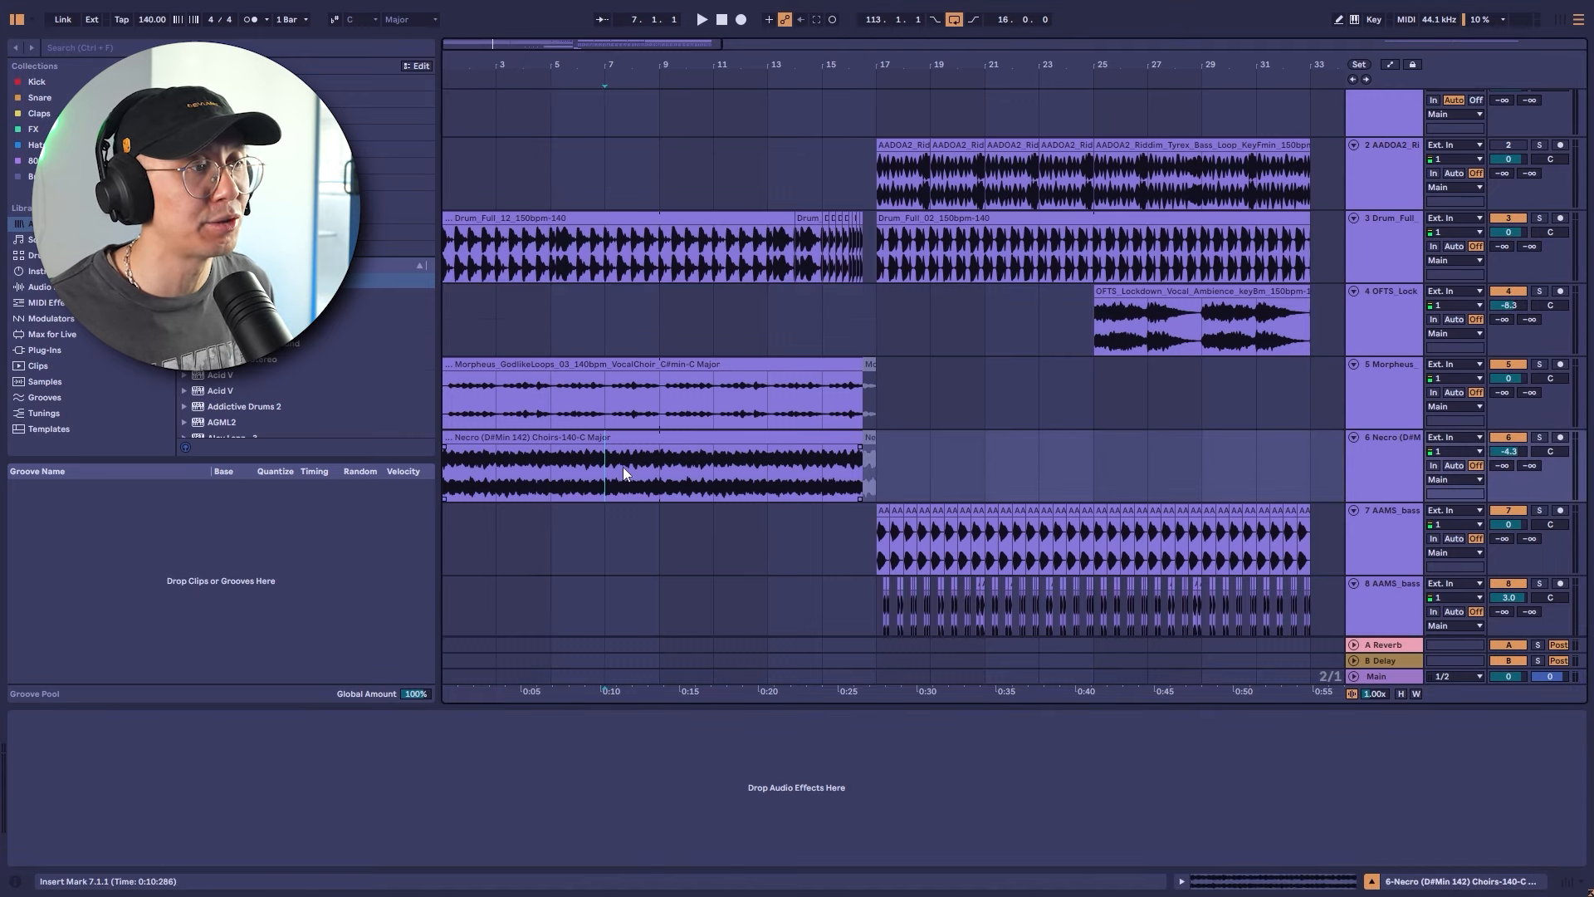
pyautogui.scroll(-2, 753, 412)
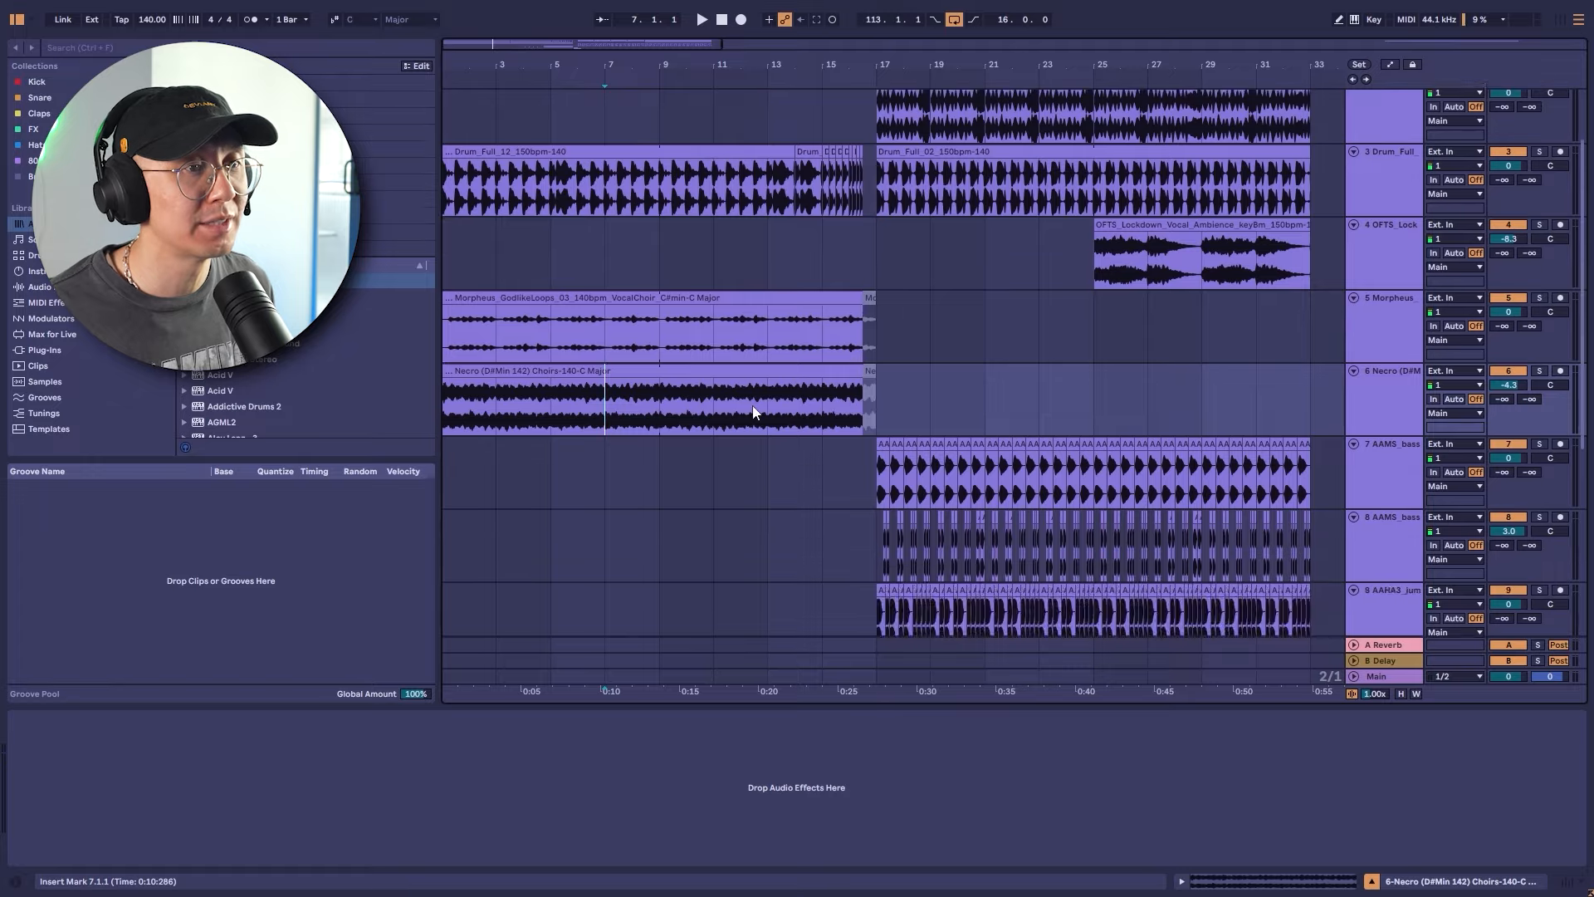
pyautogui.scroll(2, 913, 357)
pyautogui.click(1149, 291)
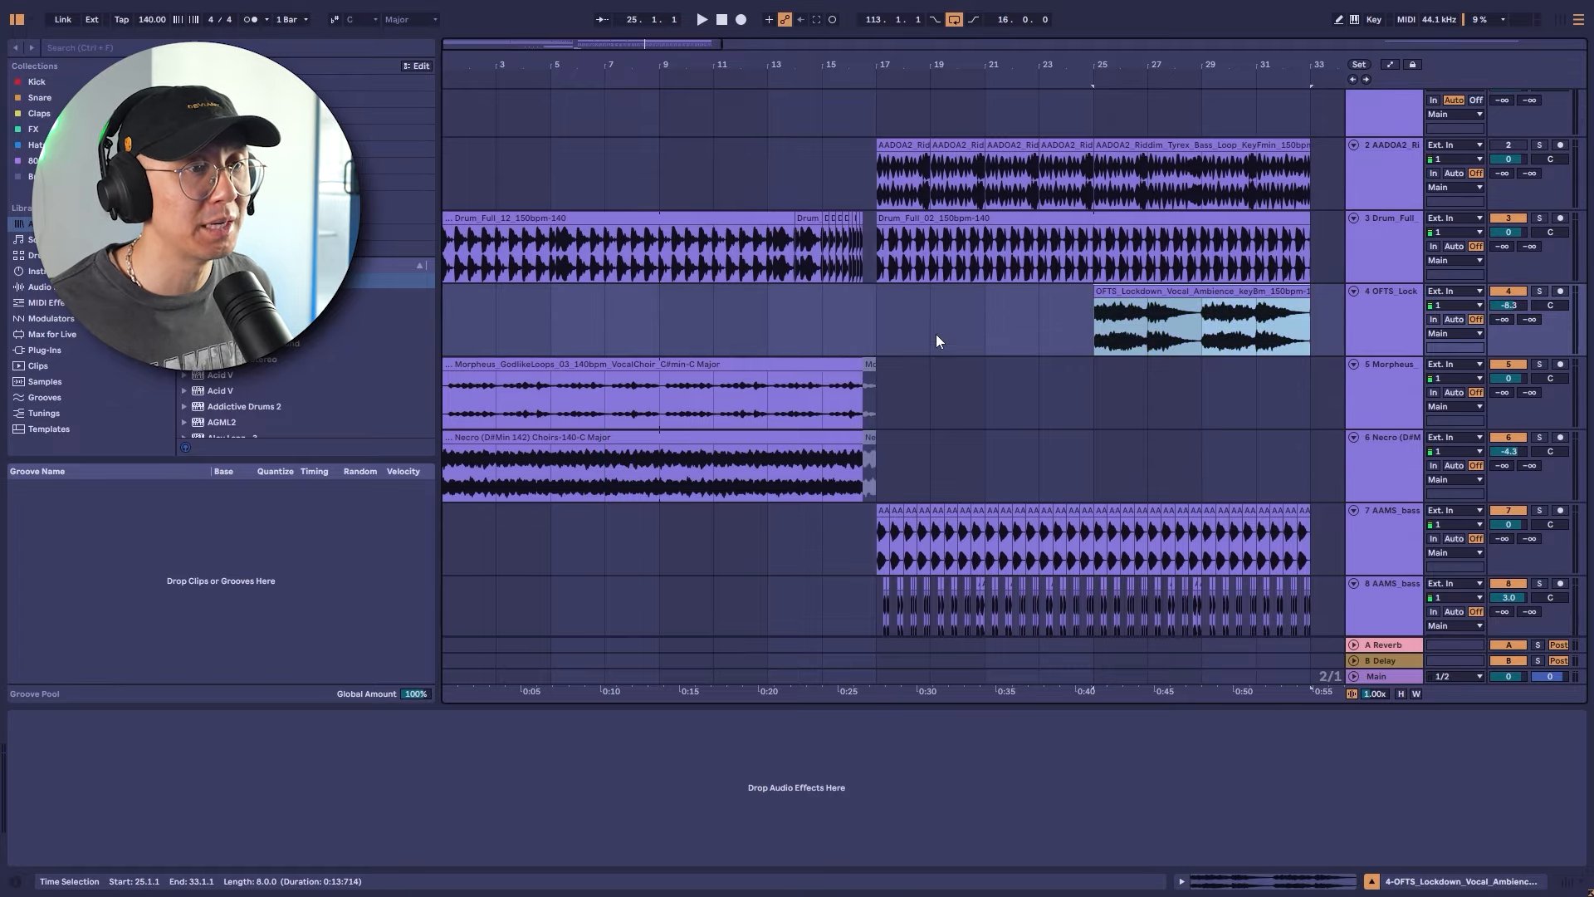
pyautogui.scroll(-5, 566, 357)
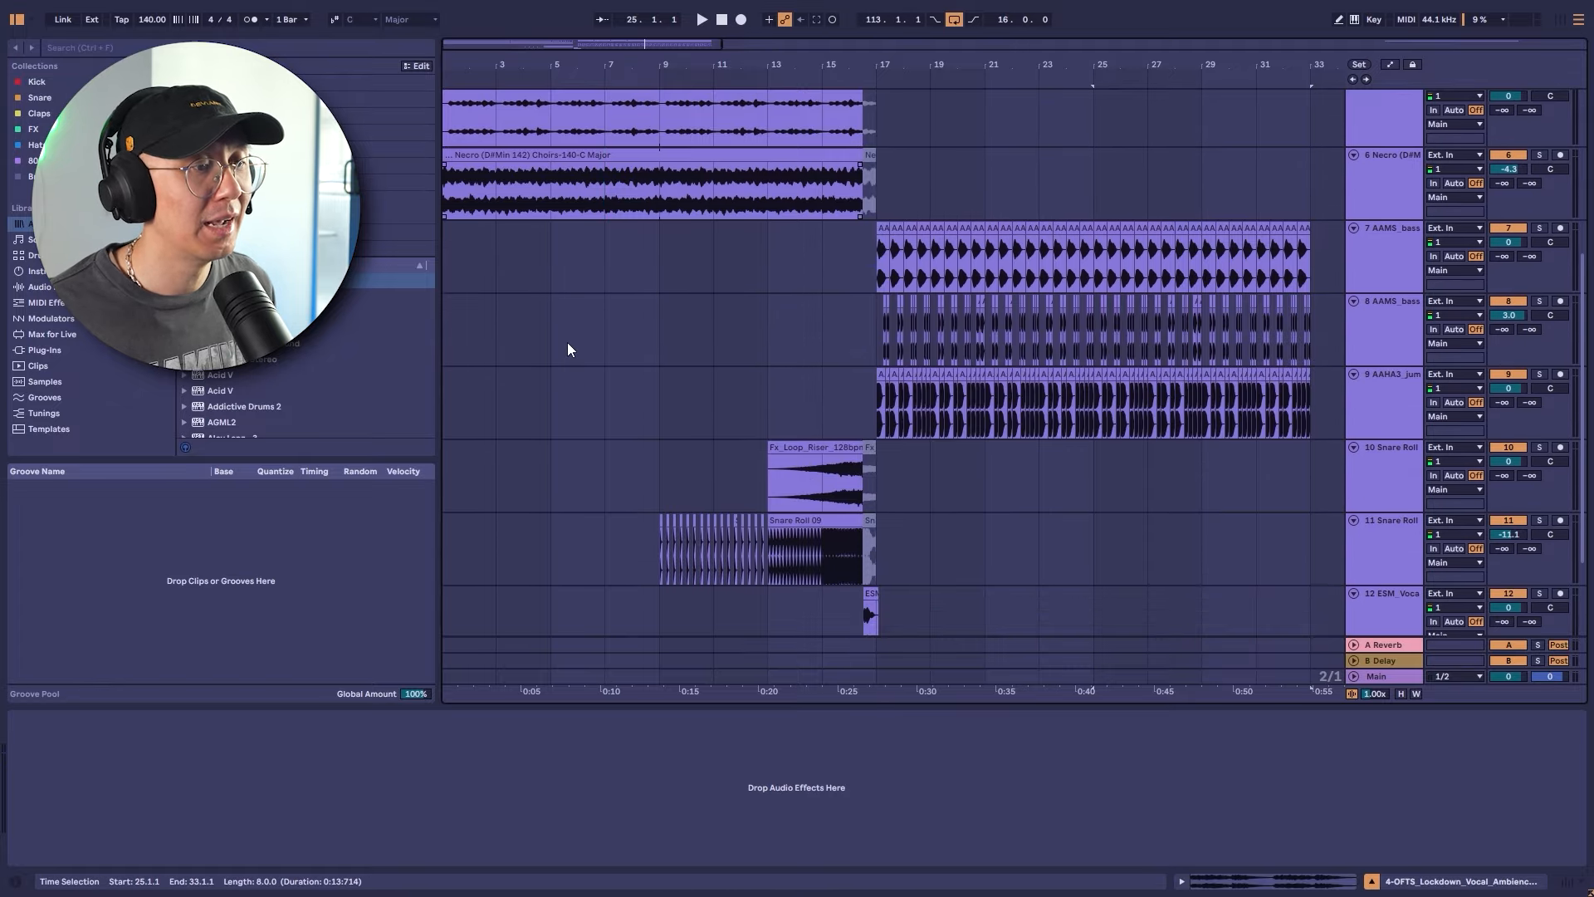
# Examine the half-bar break from 16.3 to bar 17, including the Dark Lord vocal clip and the deactivated clip ends across the tracks
pyautogui.click(858, 524)
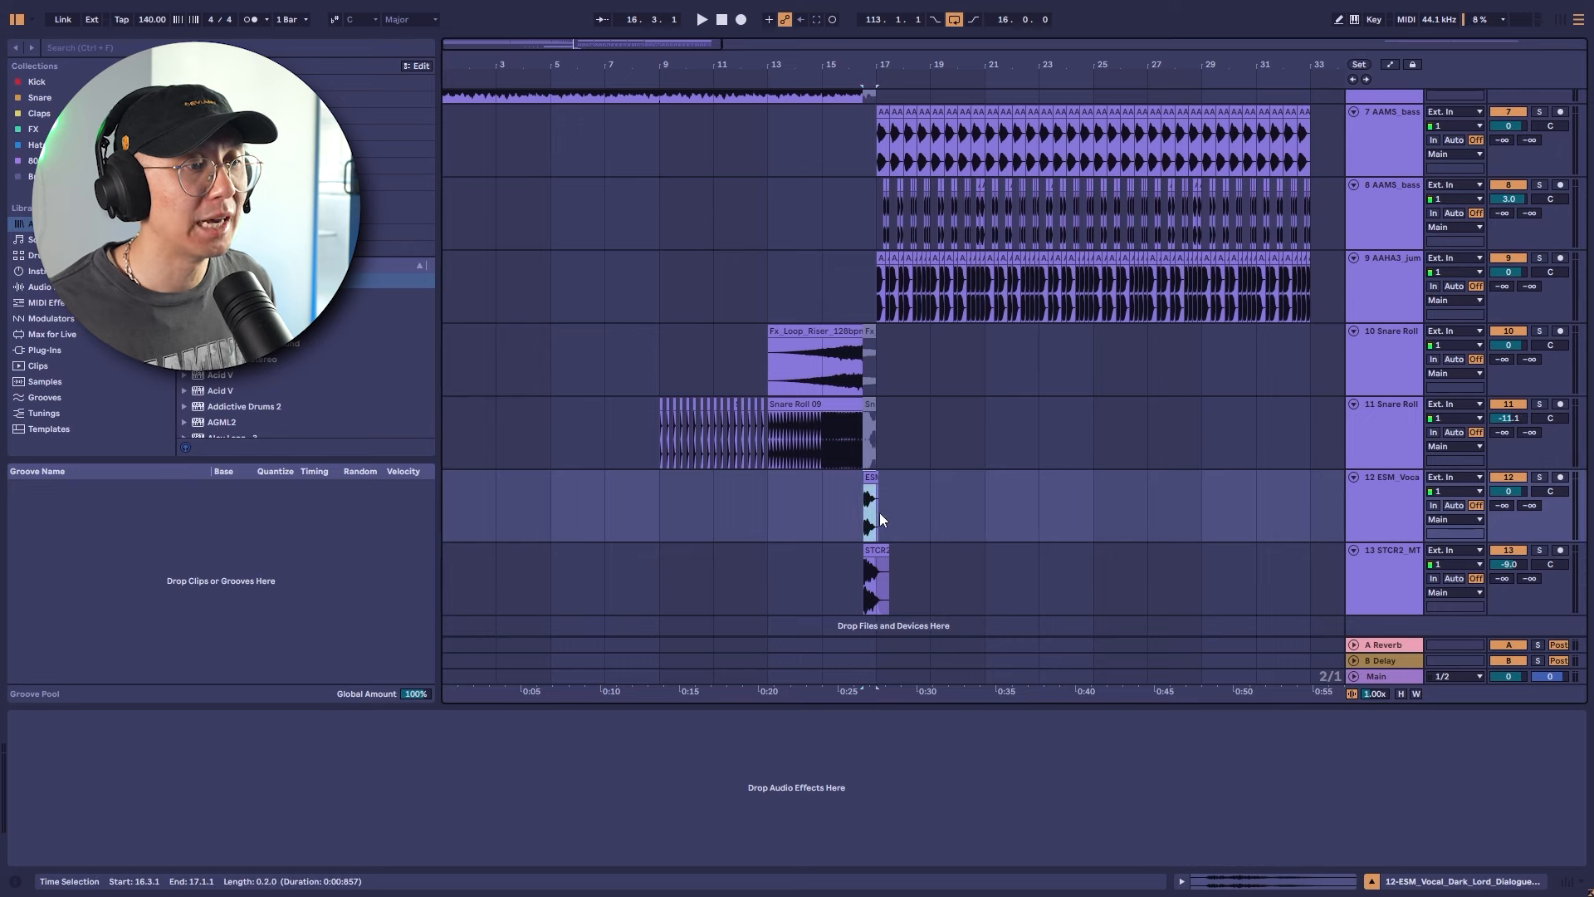
pyautogui.scroll(3, 876, 513)
pyautogui.scroll(-2, 874, 505)
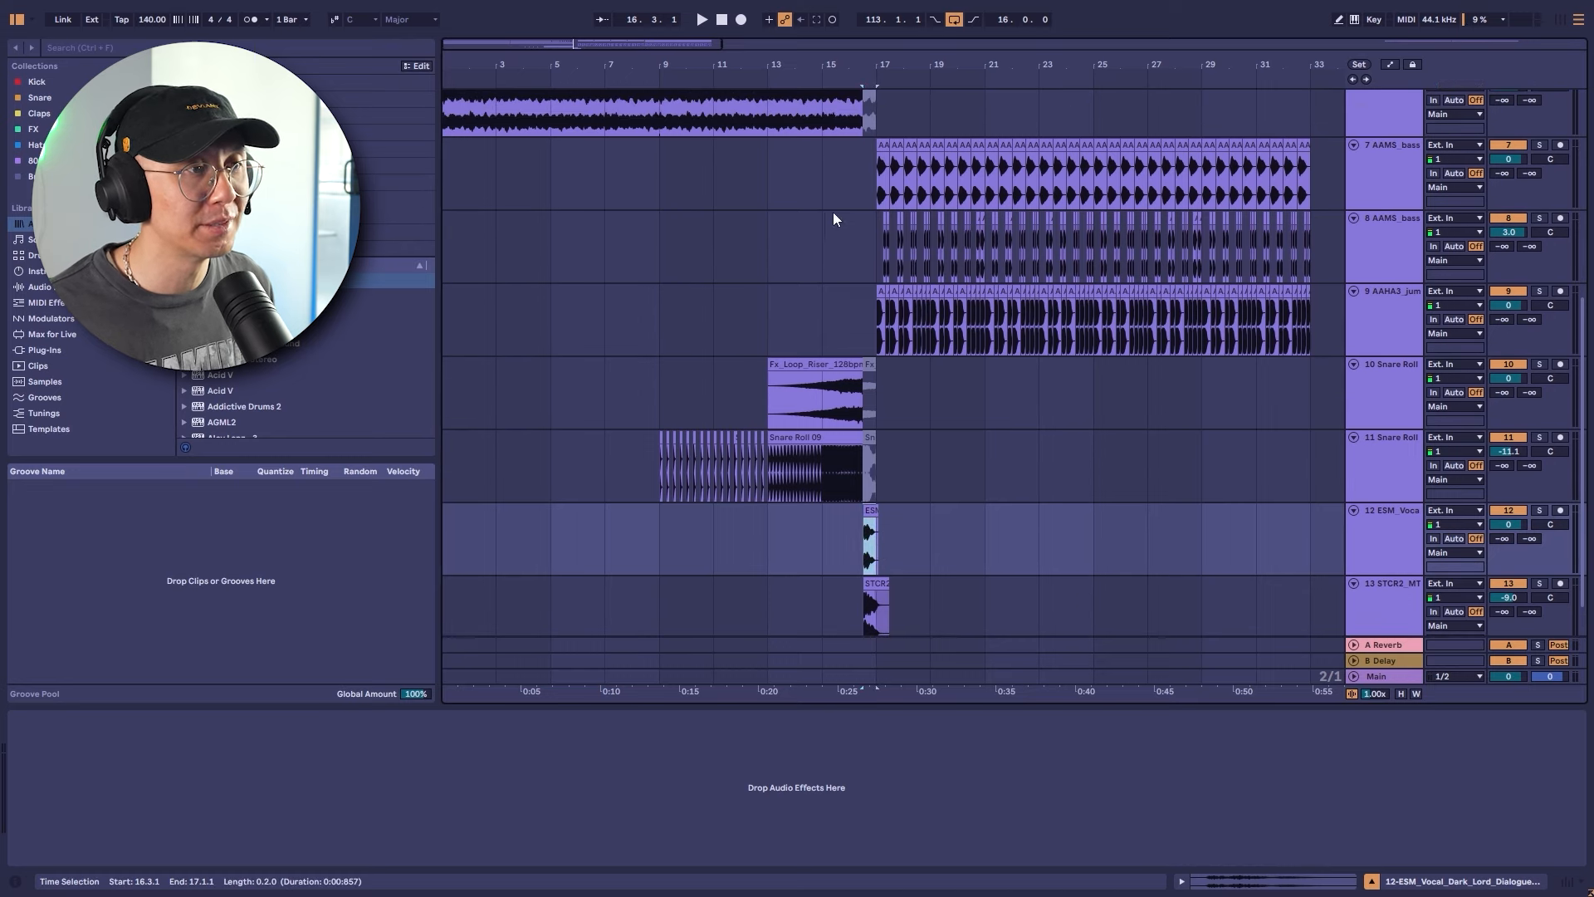
pyautogui.moveTo(862, 118); pyautogui.dragTo(870, 468)
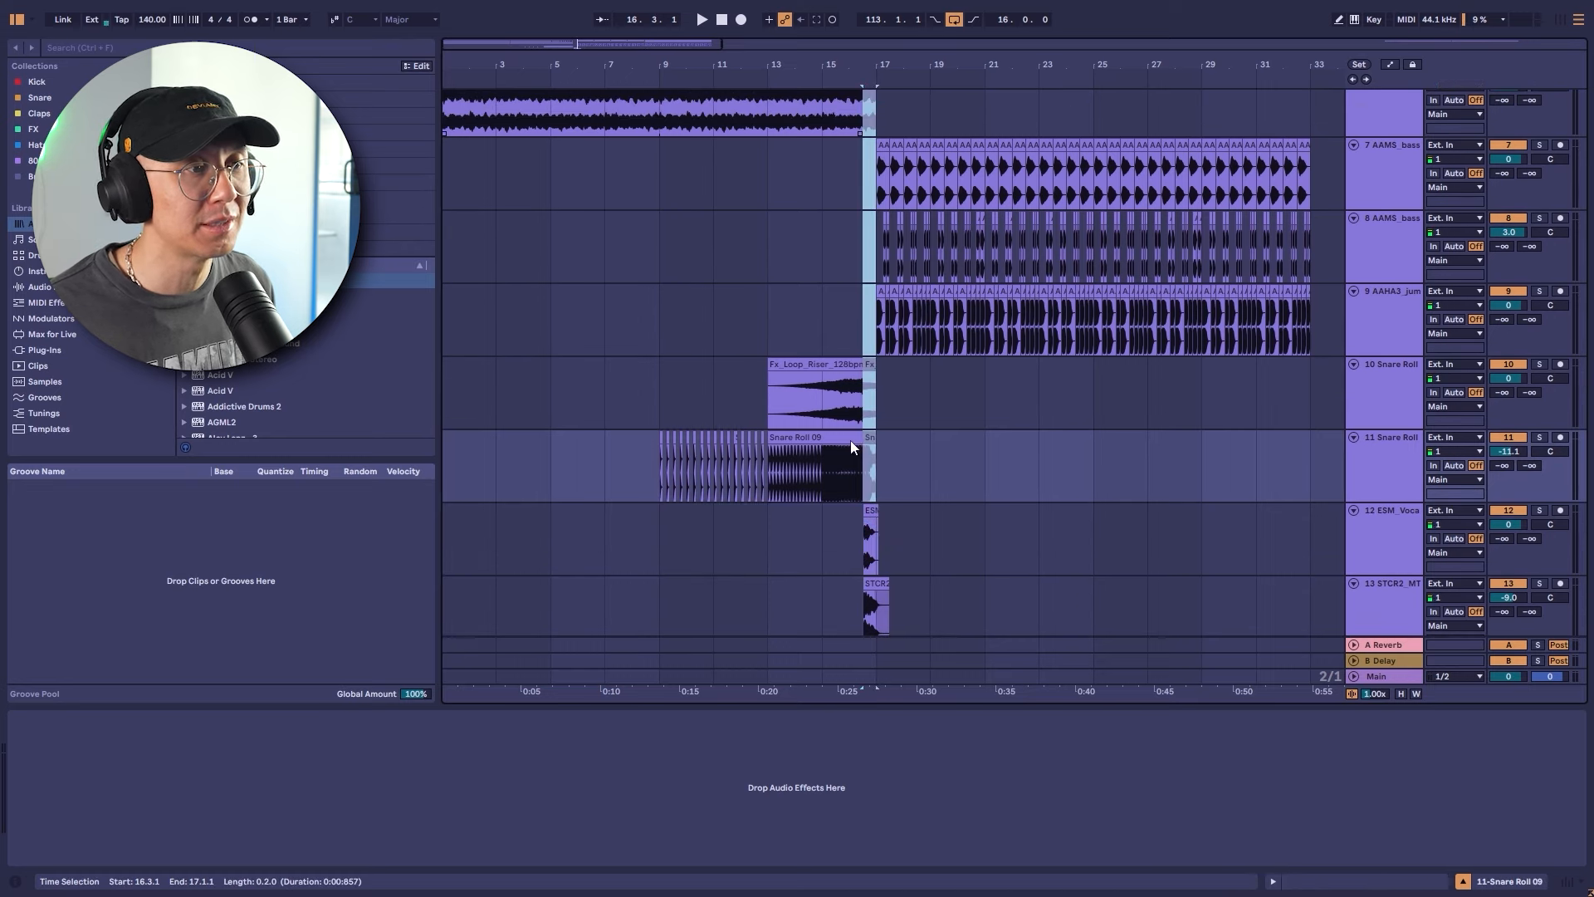
pyautogui.scroll(1, 818, 382)
pyautogui.click(764, 311)
pyautogui.scroll(5, 761, 324)
pyautogui.click(879, 171)
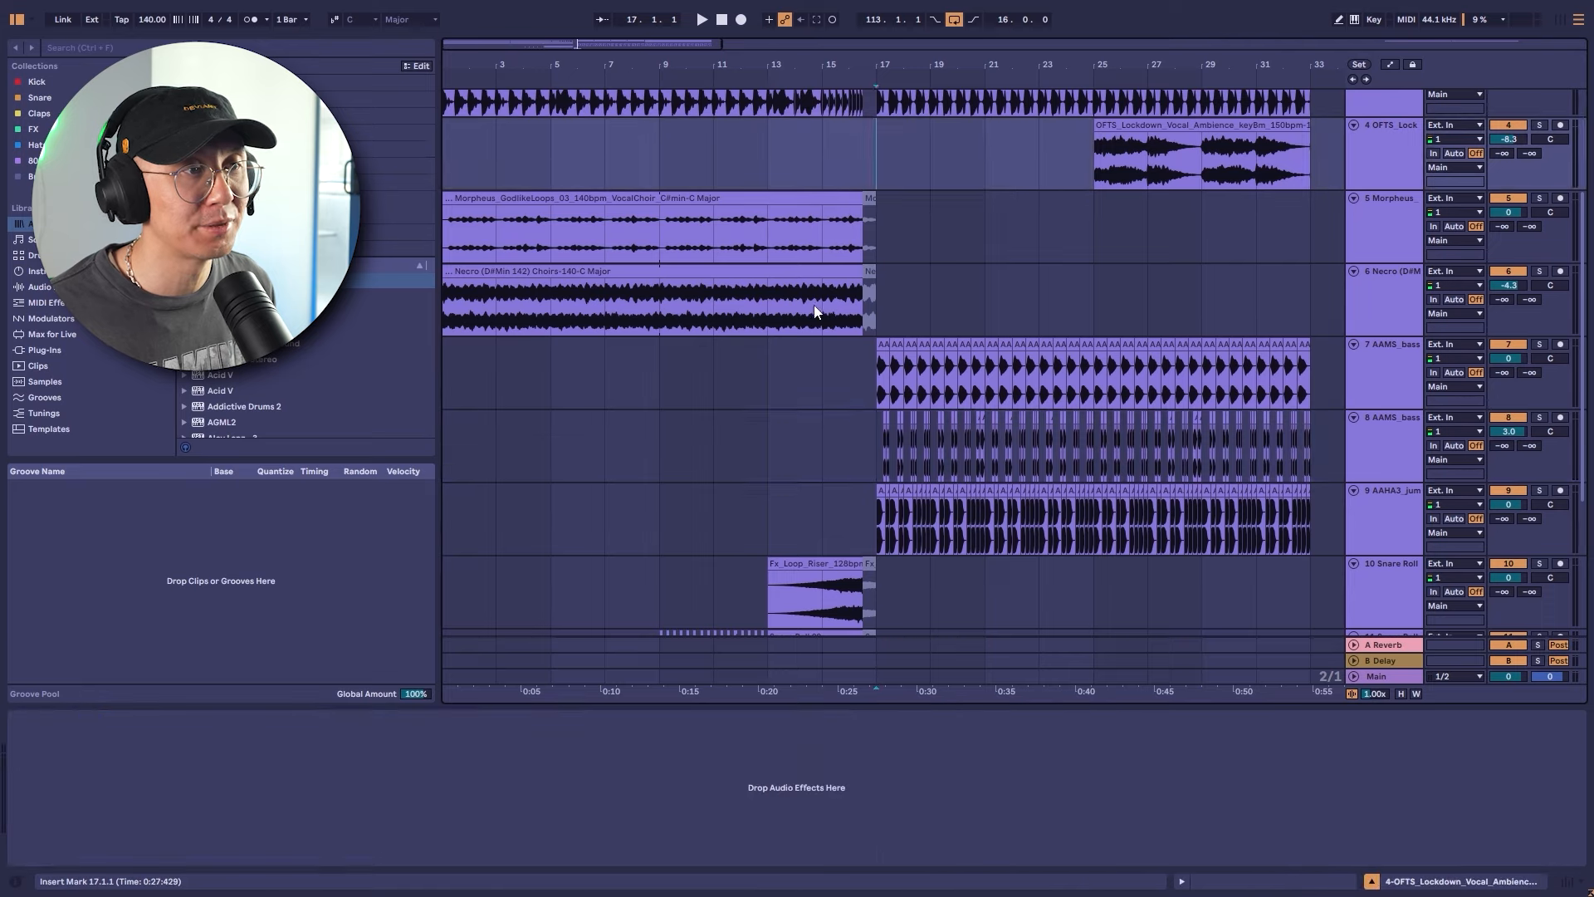
# Compare the drop with LANDR Mastering on the Main track bypassed and enabled, leave it enabled, and stop playback
pyautogui.scroll(4, 793, 329)
pyautogui.scroll(-1, 793, 330)
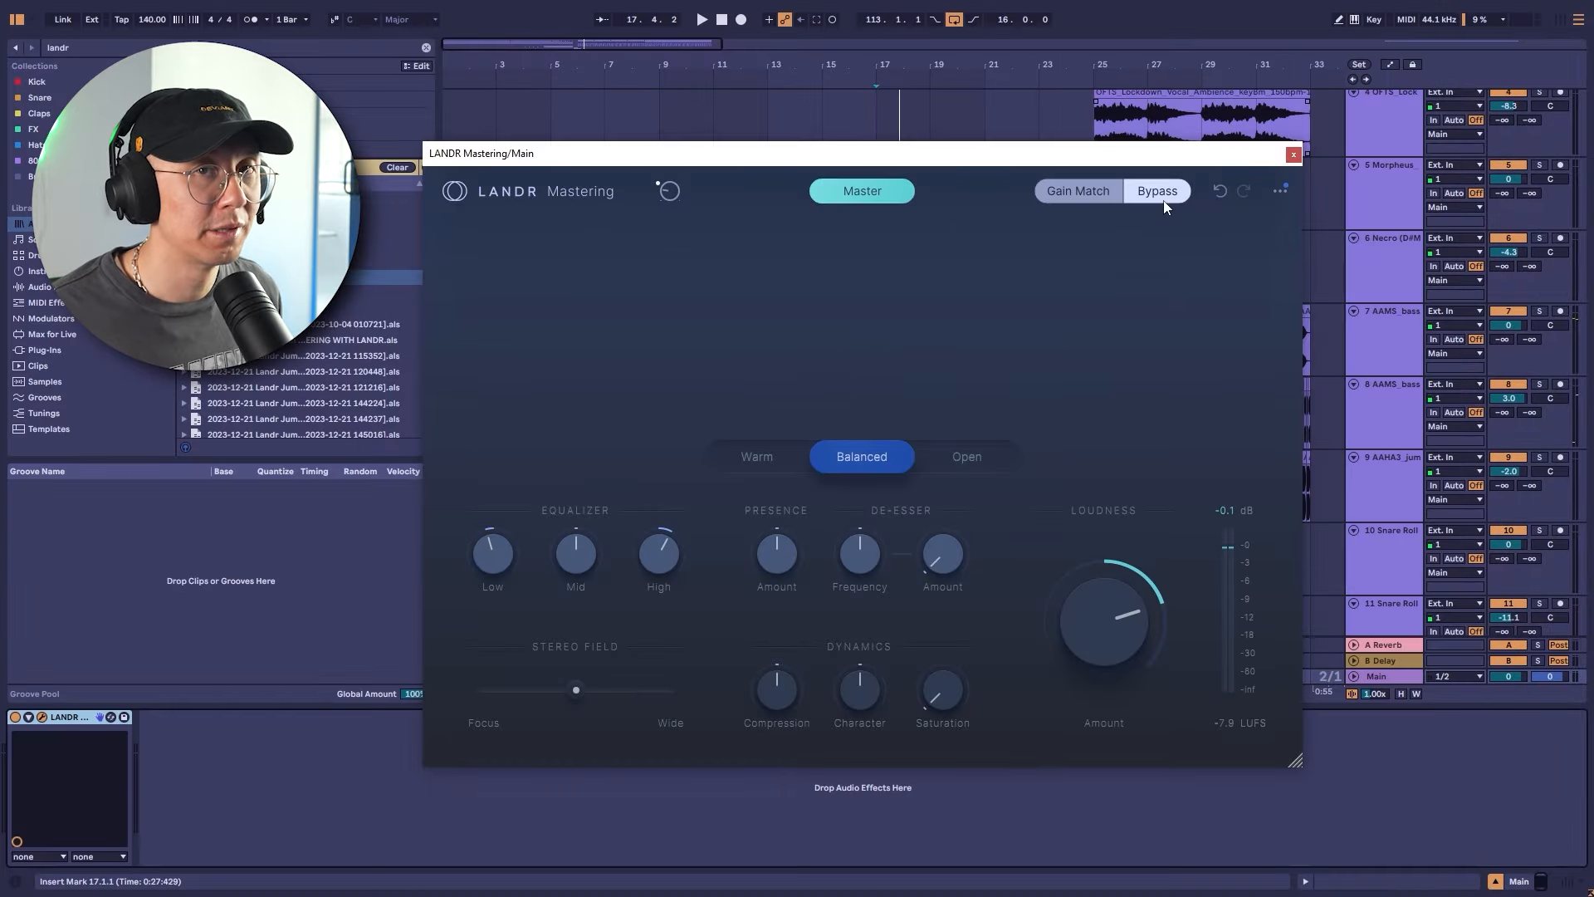
pyautogui.click(1164, 198)
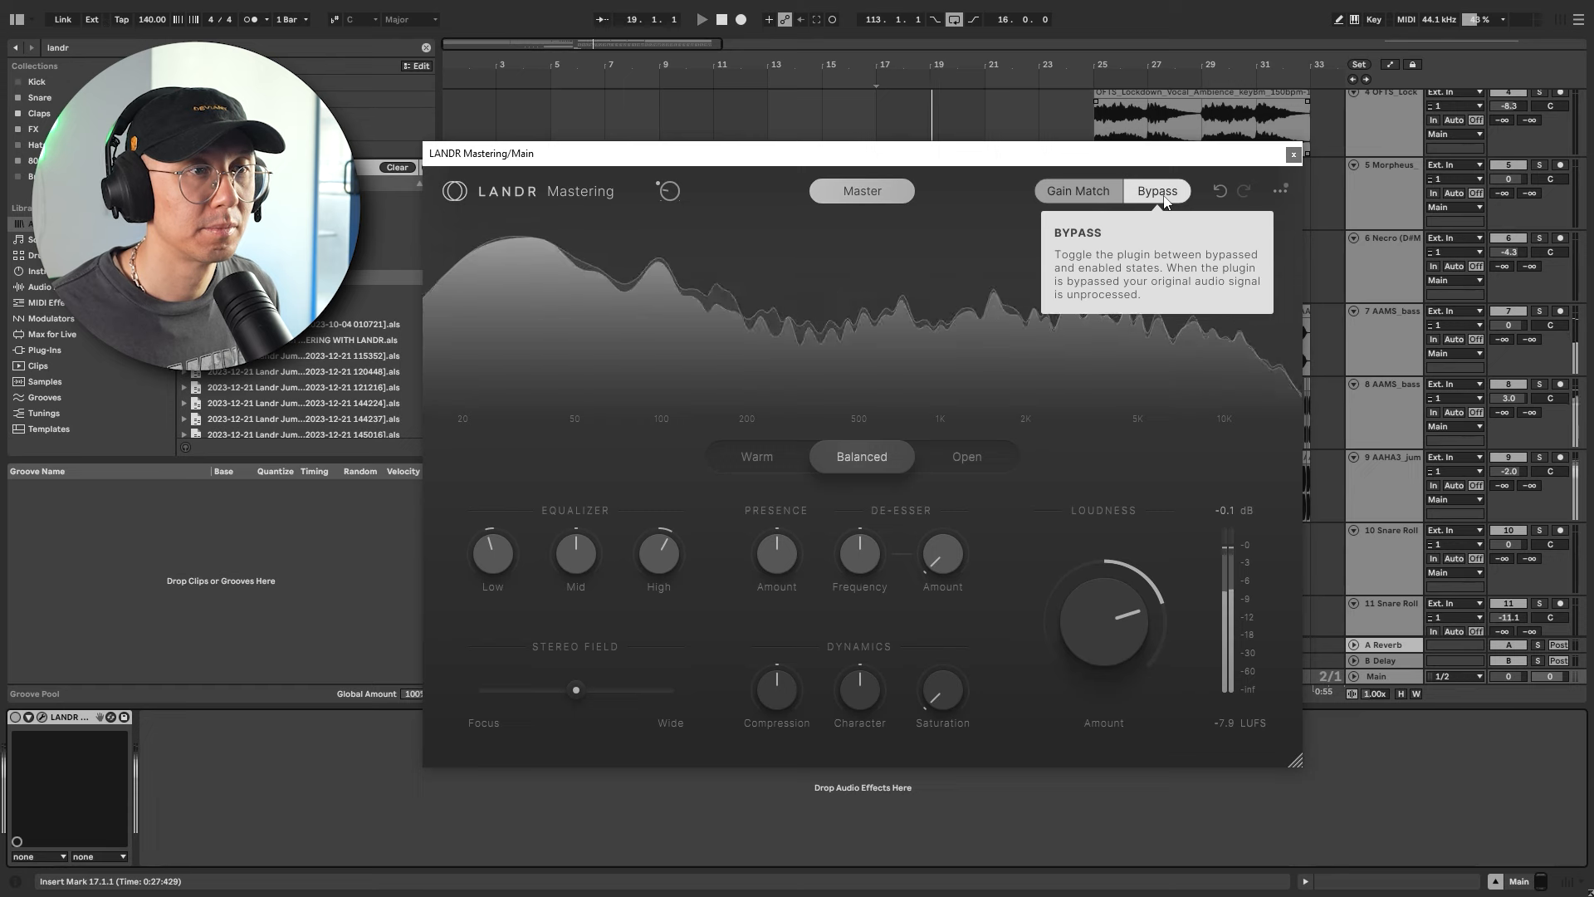
pyautogui.click(1163, 197)
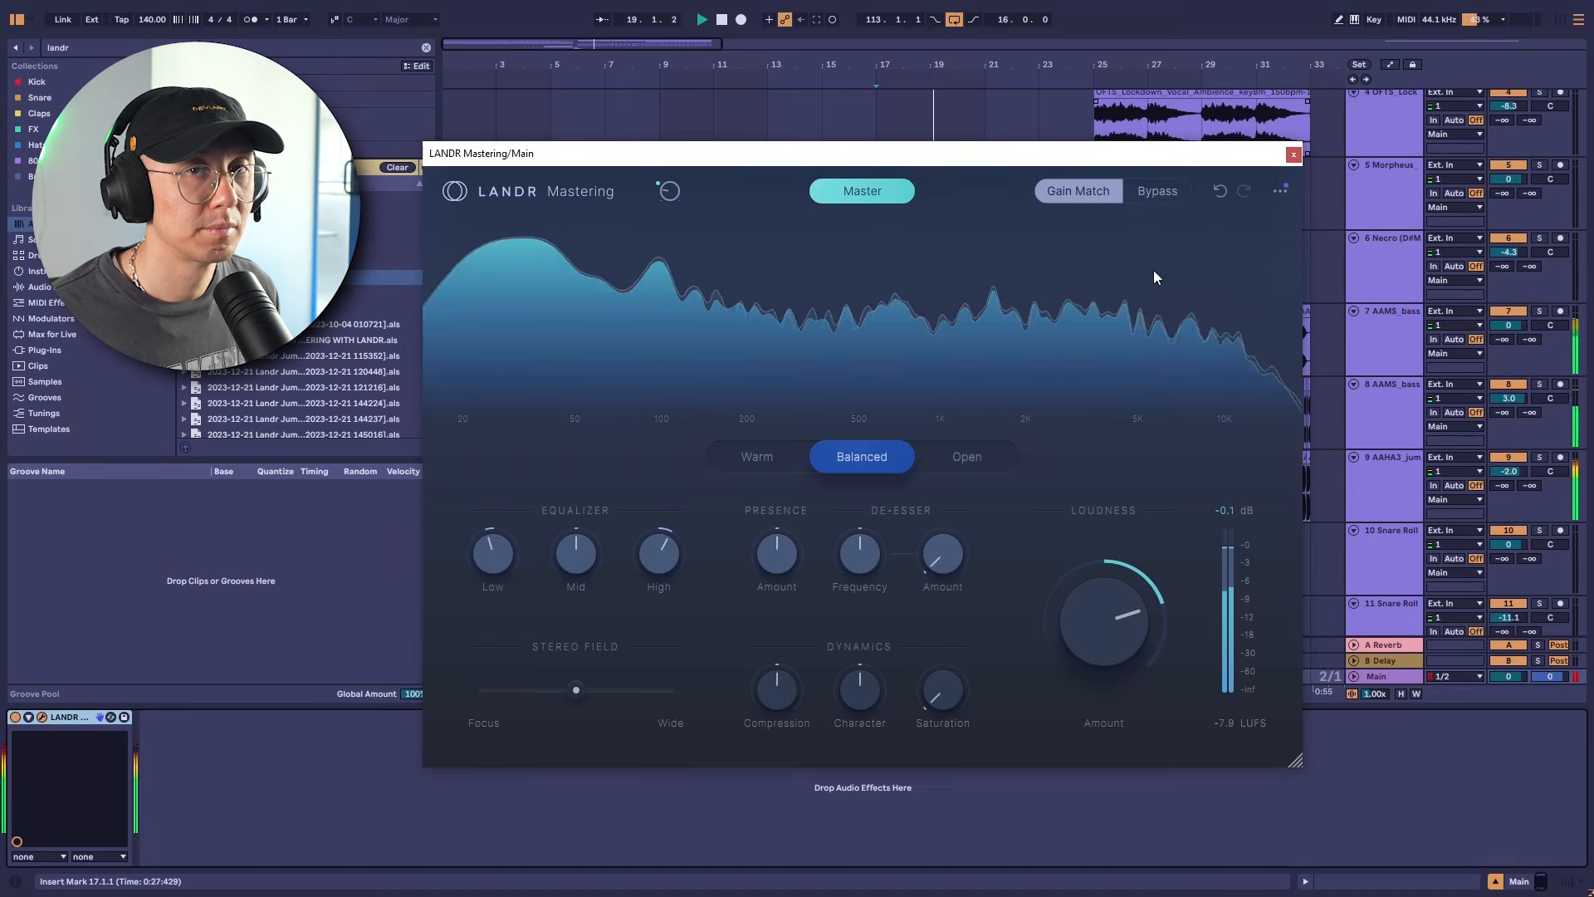
pyautogui.press('space')
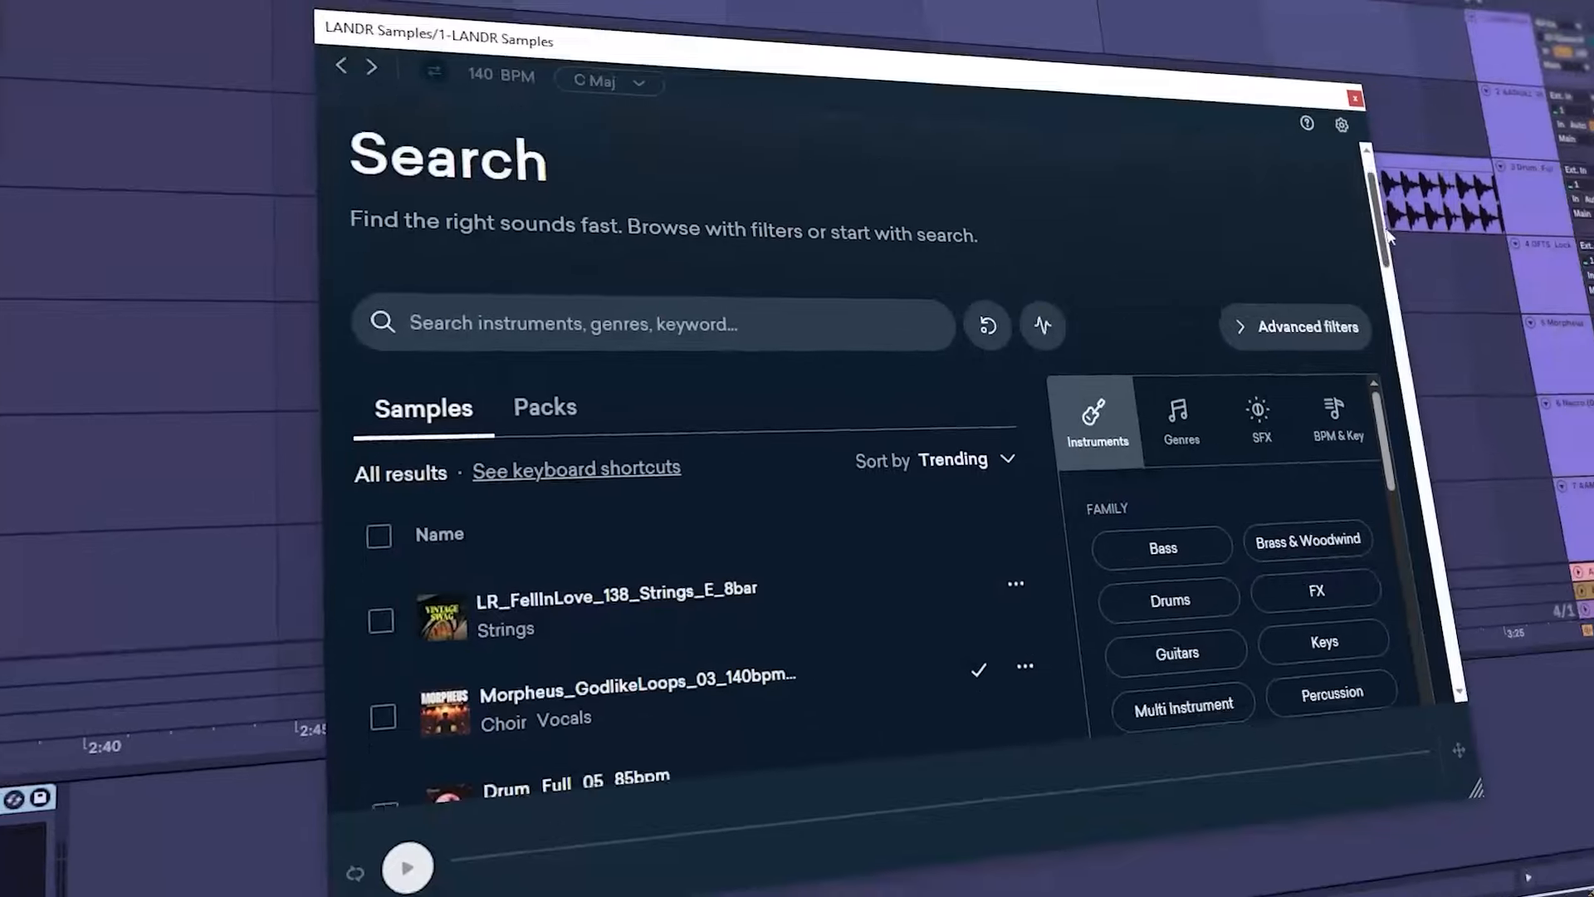
pyautogui.scroll(-5, 1486, 274)
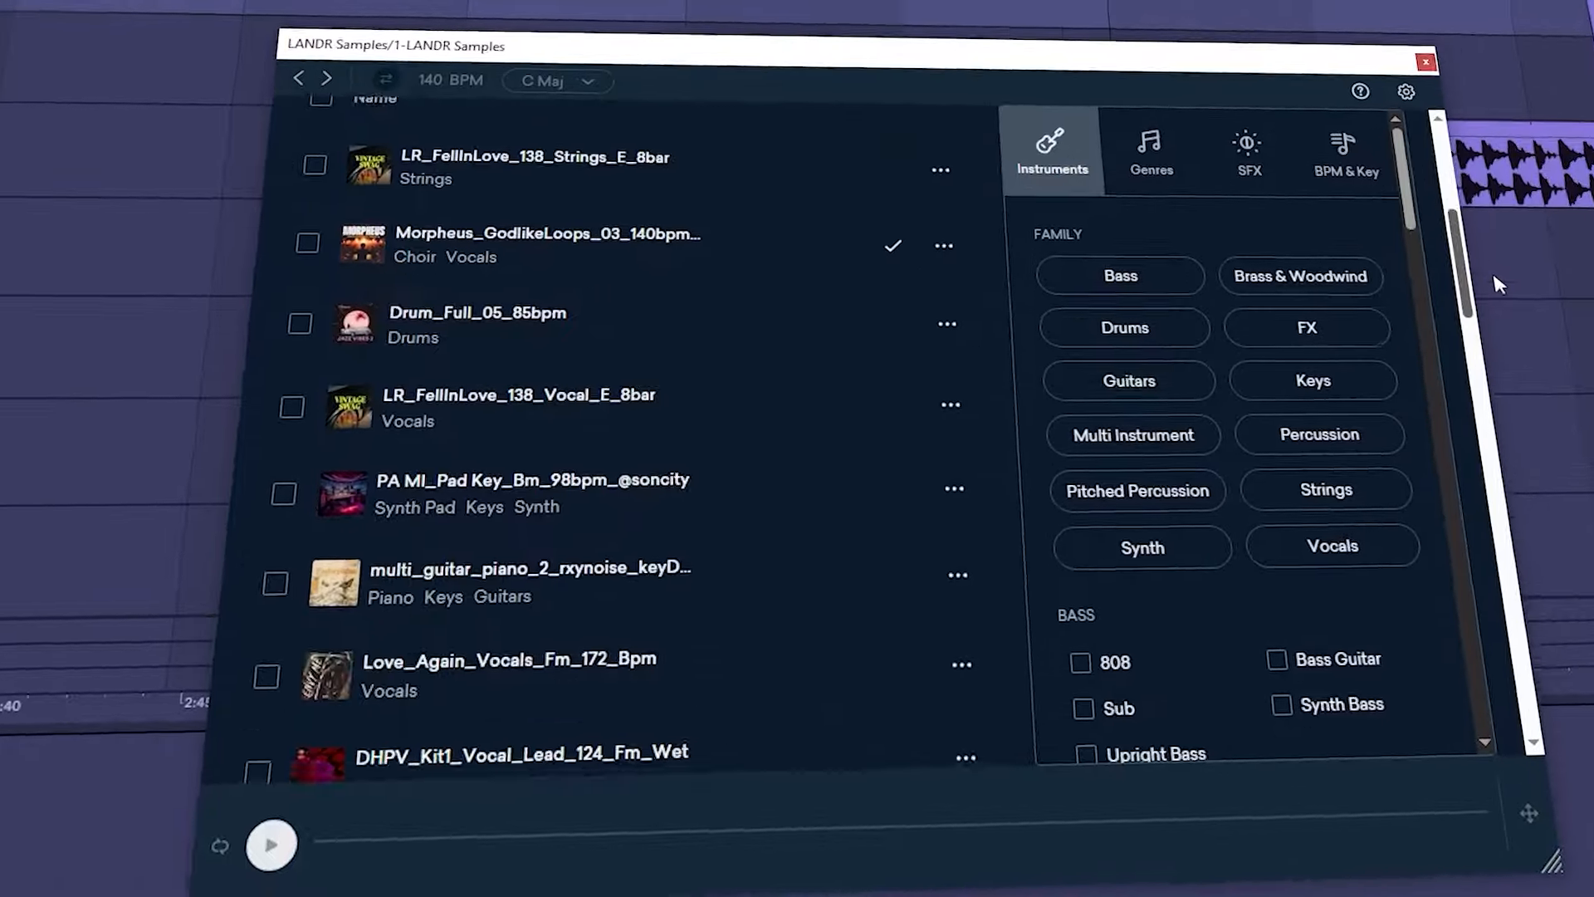
pyautogui.moveTo(1494, 275); pyautogui.dragTo(1569, 317)
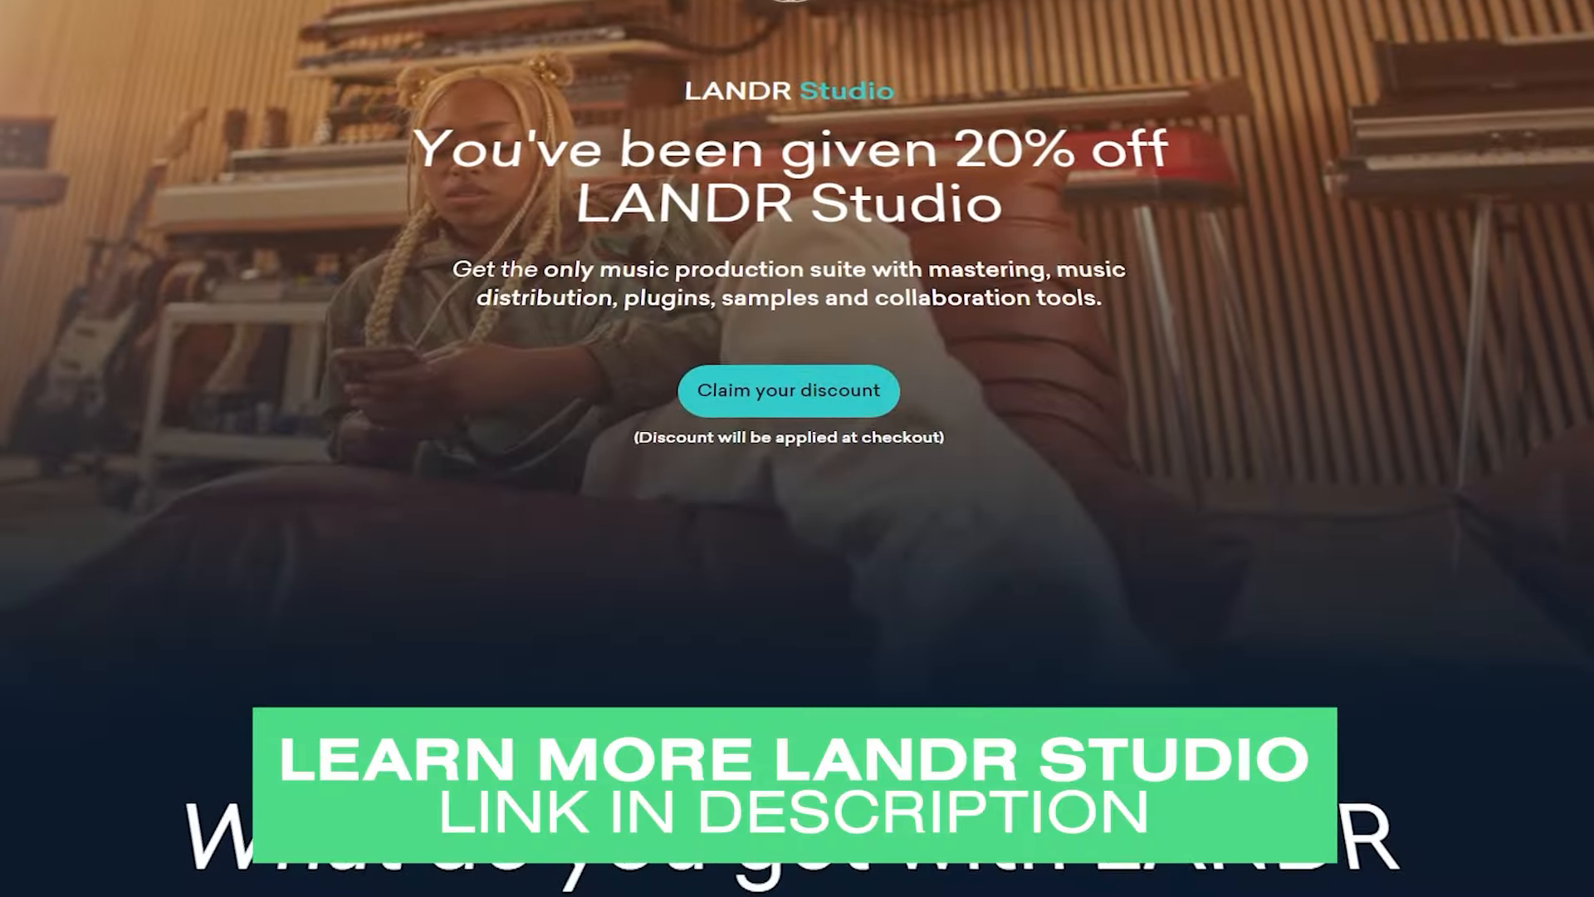
pyautogui.scroll(-10, 797, 448)
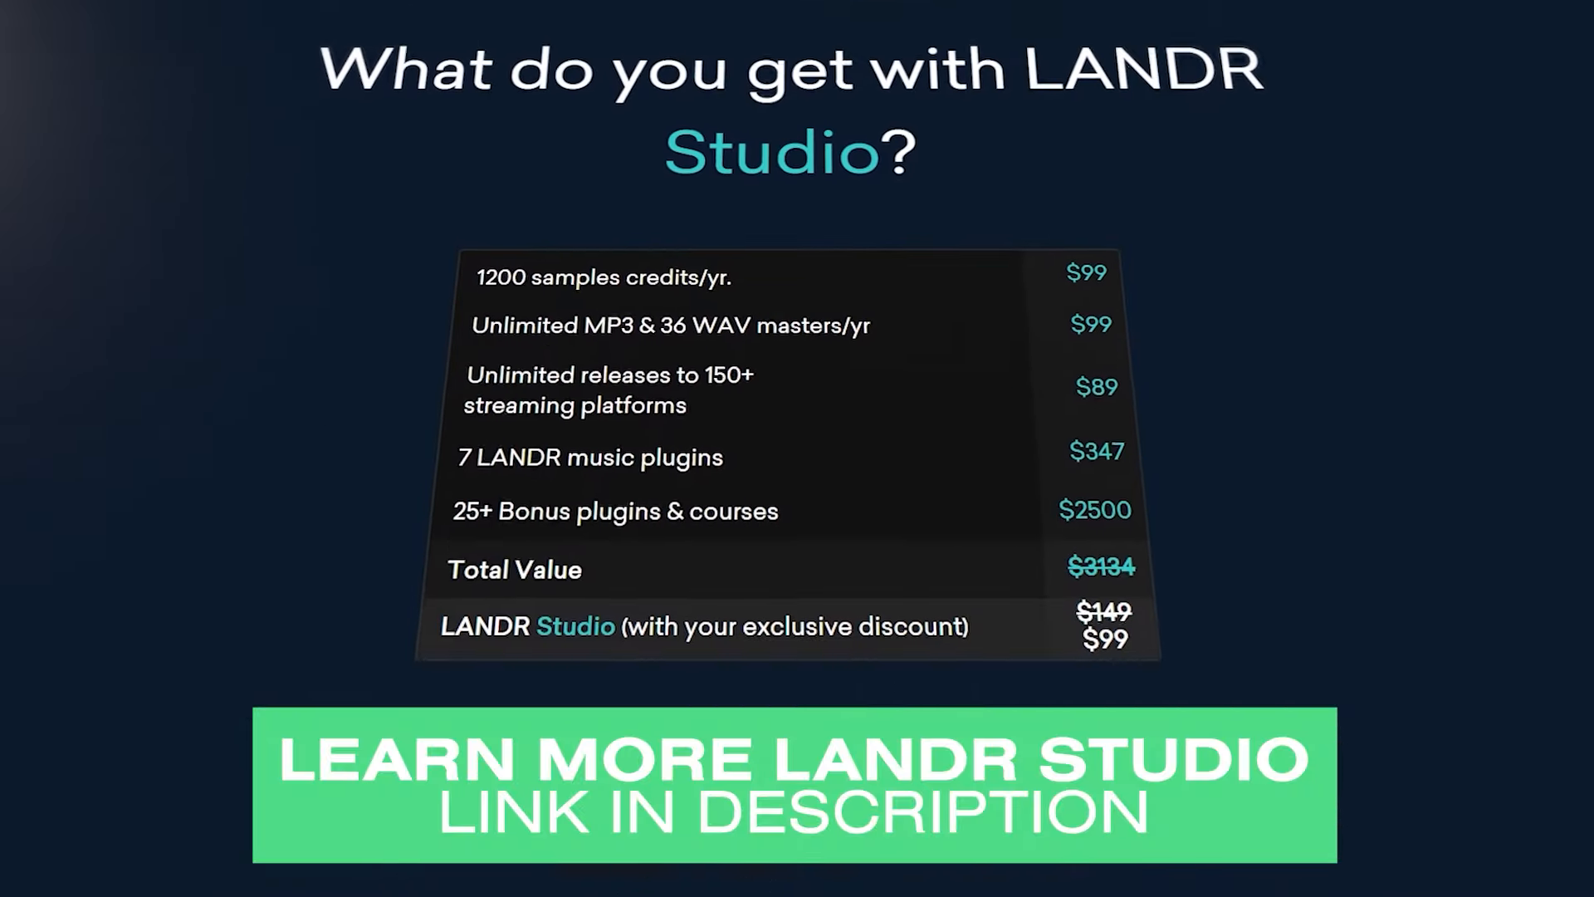